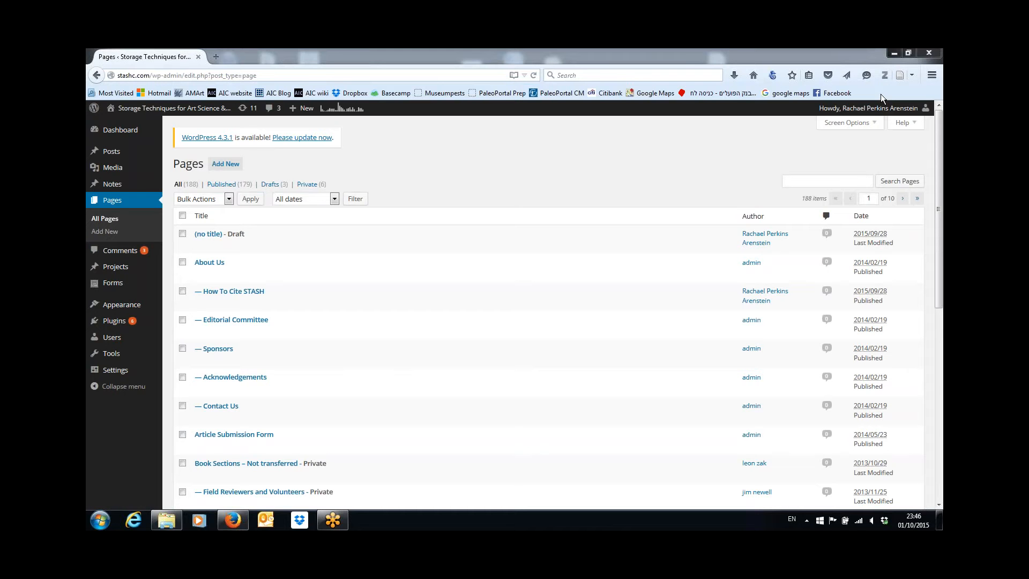
Minimize the Firefox window holding the WordPress Pages list to show the Windows desktop
{"action": "left_click", "coordinate": [890, 55]}
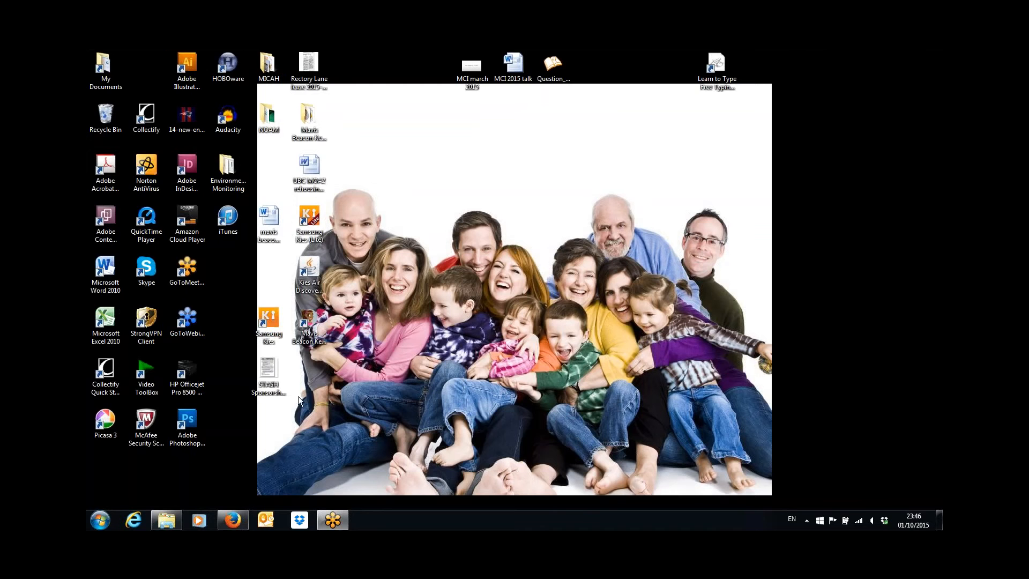
Bring up Windows Explorer, widen it, and open the Bennett folder in Downloads
{"action": "left_click", "coordinate": [167, 521]}
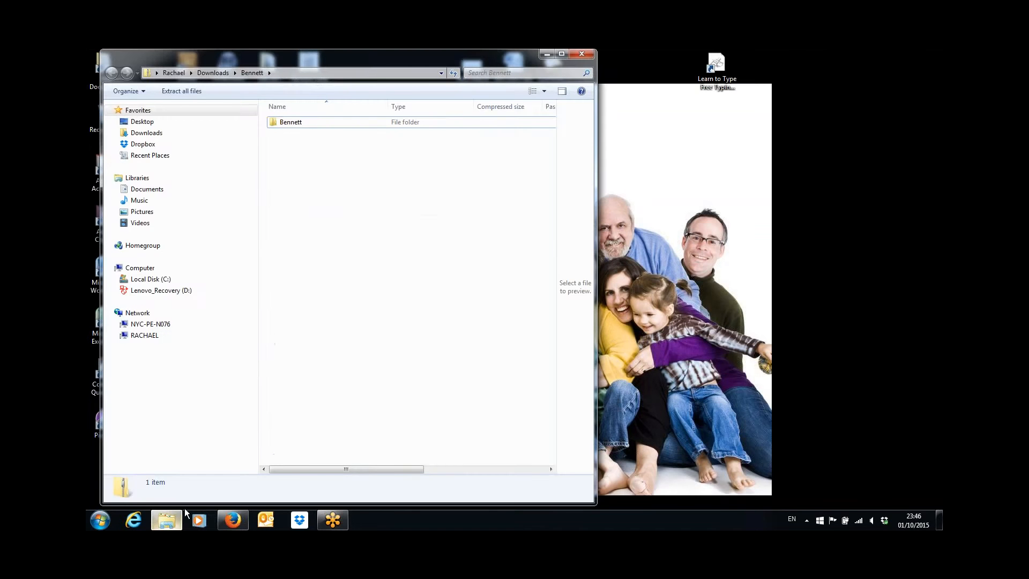
{"action": "left_click_drag", "start_coordinate": [596, 356], "coordinate": [783, 334]}
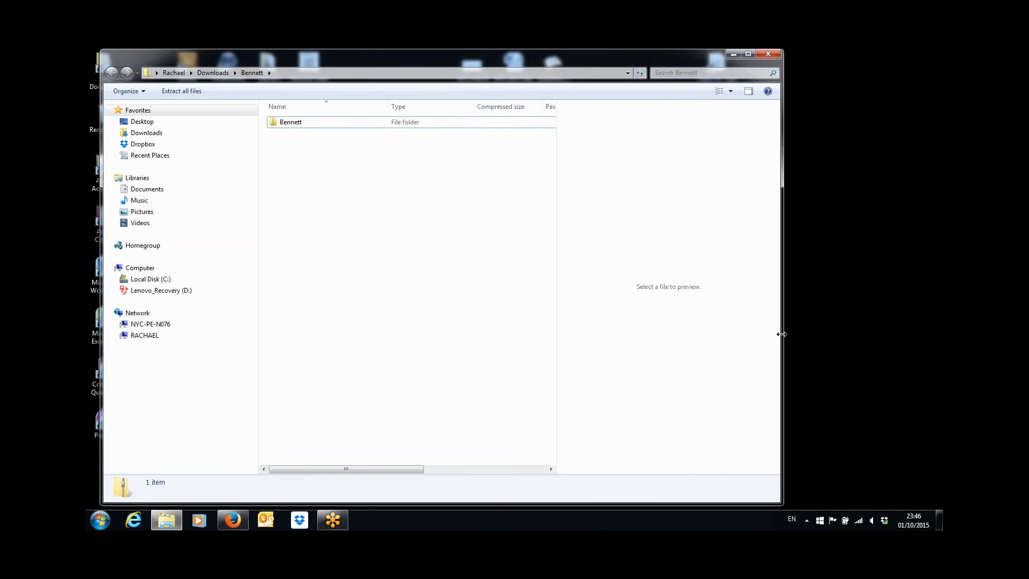
{"action": "left_click", "coordinate": [292, 122]}
{"action": "double_click", "coordinate": [292, 122]}
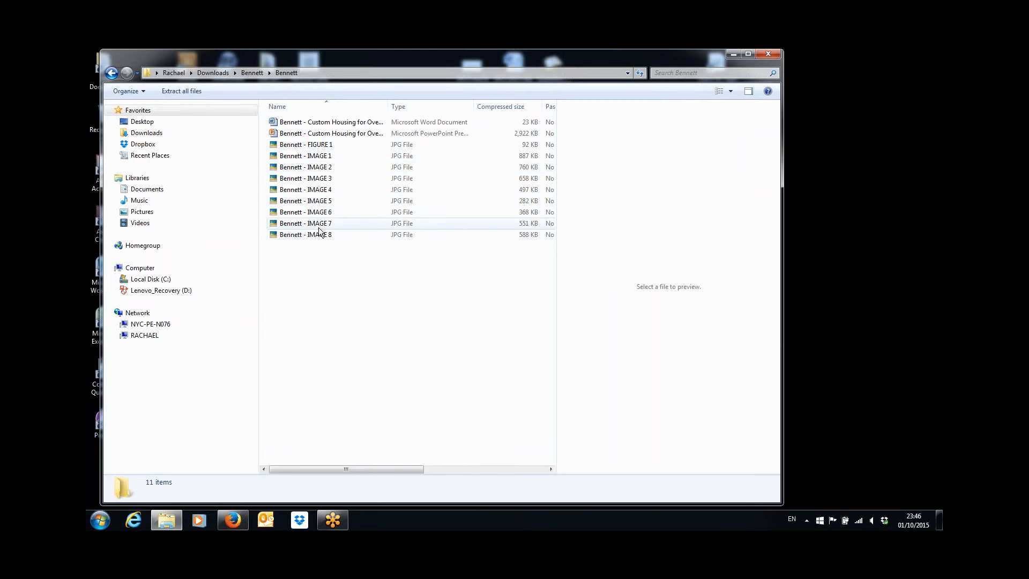
Open the Bennett article Word document, scroll through it, and move the Word window aside
{"action": "double_click", "coordinate": [342, 125]}
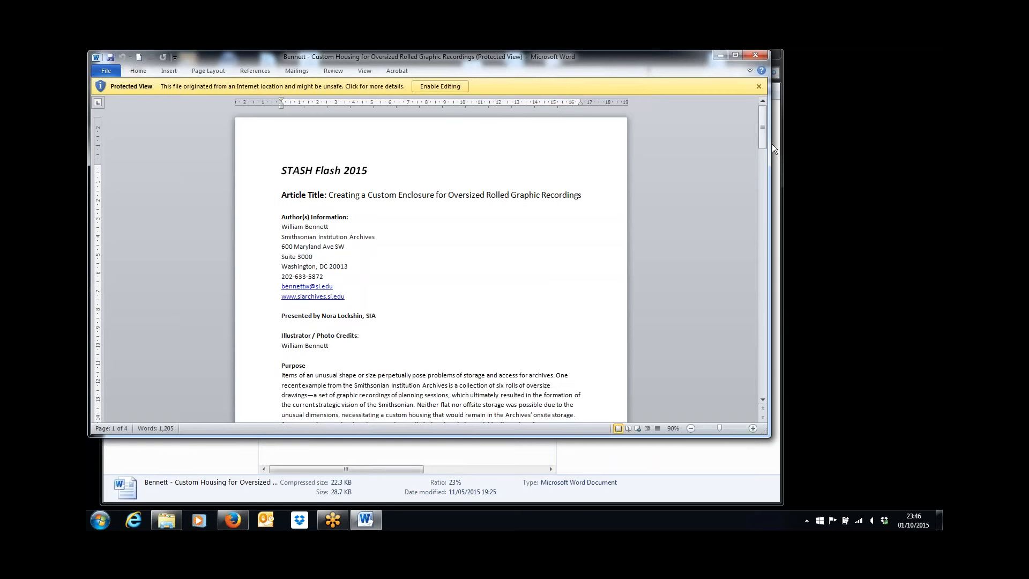
{"action": "left_click_drag", "start_coordinate": [763, 134], "coordinate": [766, 150]}
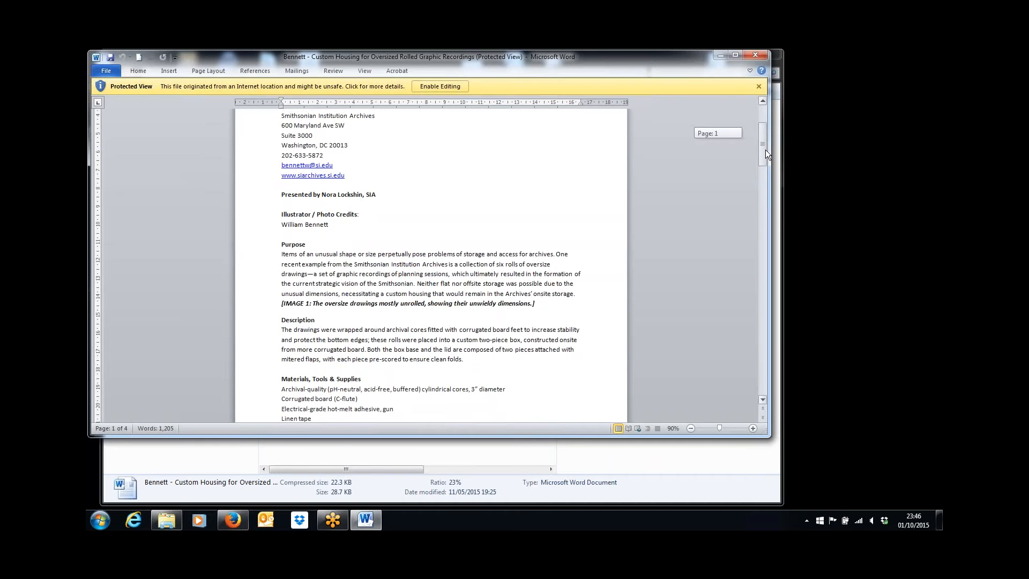
{"action": "left_click_drag", "start_coordinate": [765, 149], "coordinate": [778, 105]}
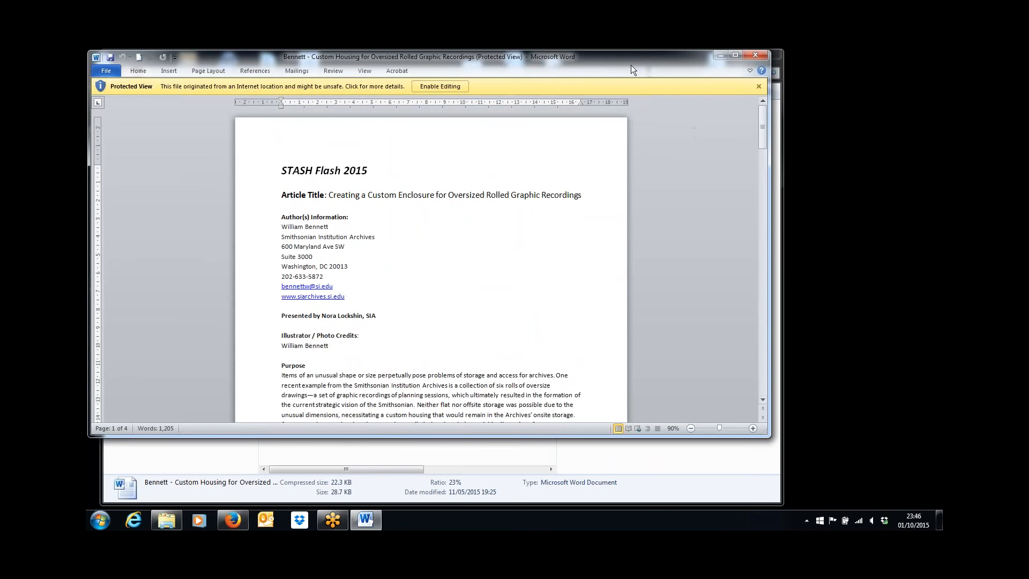
{"action": "left_click_drag", "start_coordinate": [631, 60], "coordinate": [850, 97]}
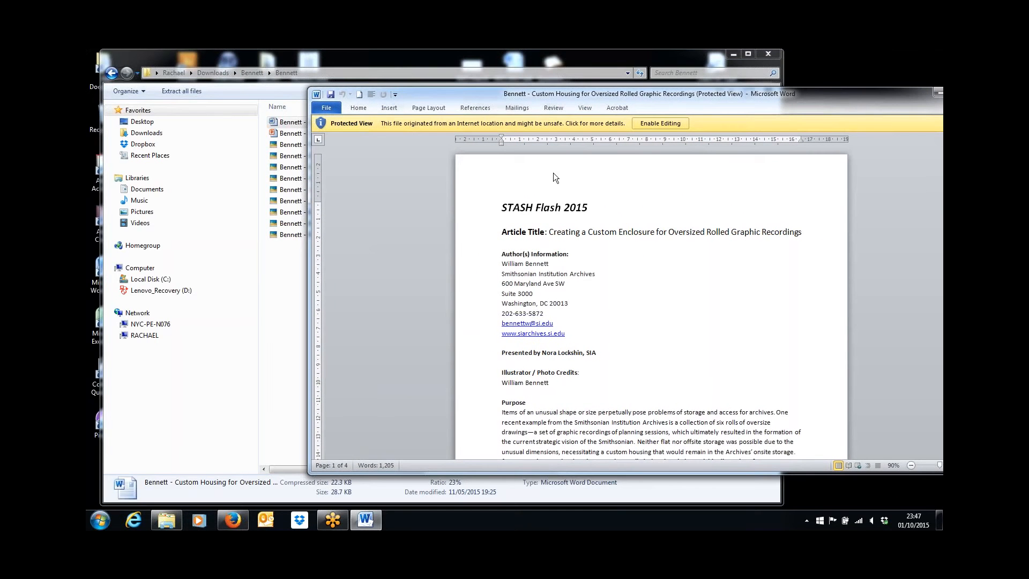
Start a new page with Pages > Add New and tile the browser beside the Word article
{"action": "left_click", "coordinate": [238, 519]}
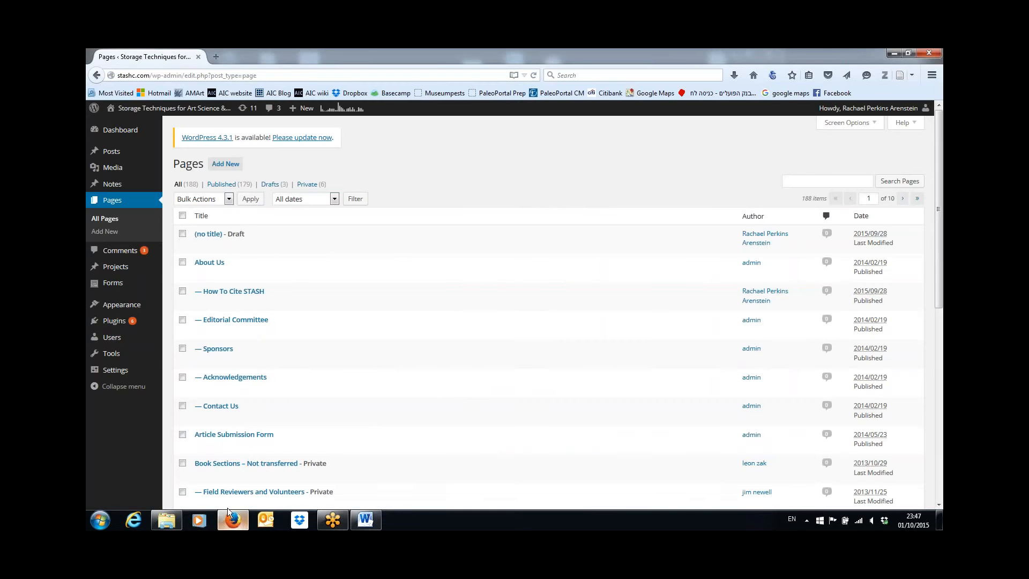
{"action": "left_click", "coordinate": [111, 236]}
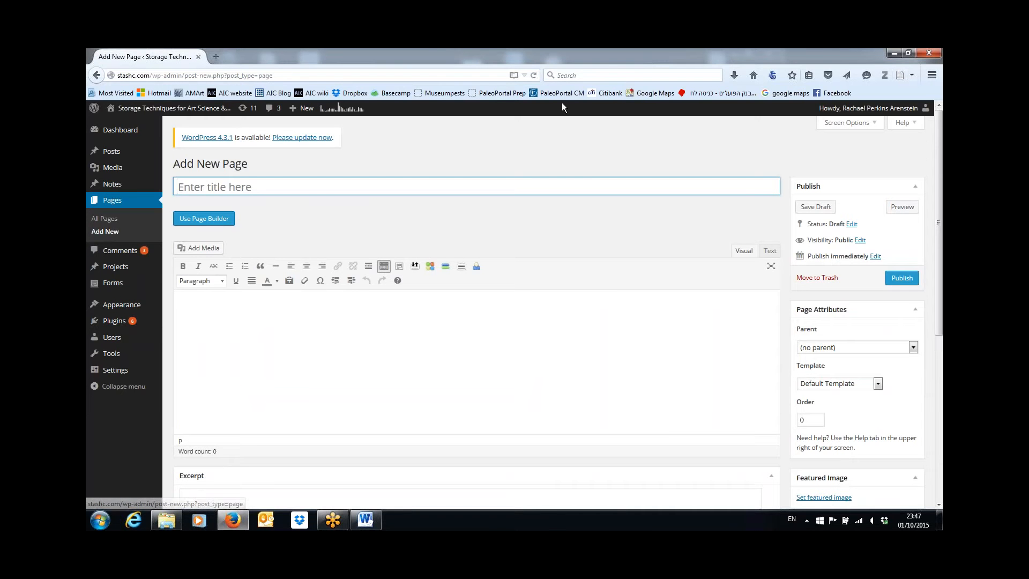
{"action": "left_click", "coordinate": [909, 53]}
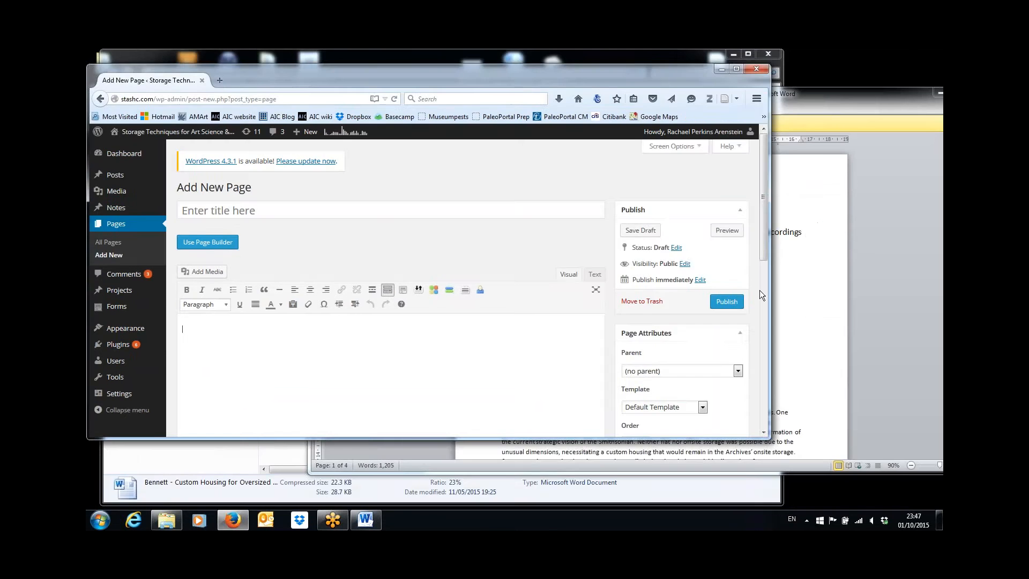
{"action": "left_click", "coordinate": [854, 370]}
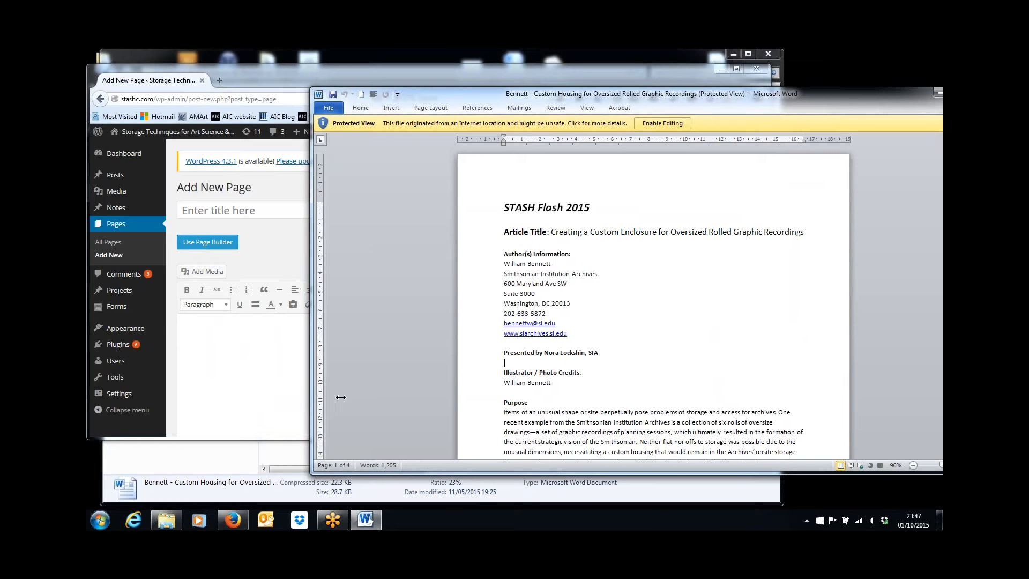
{"action": "left_click_drag", "start_coordinate": [308, 390], "coordinate": [499, 411]}
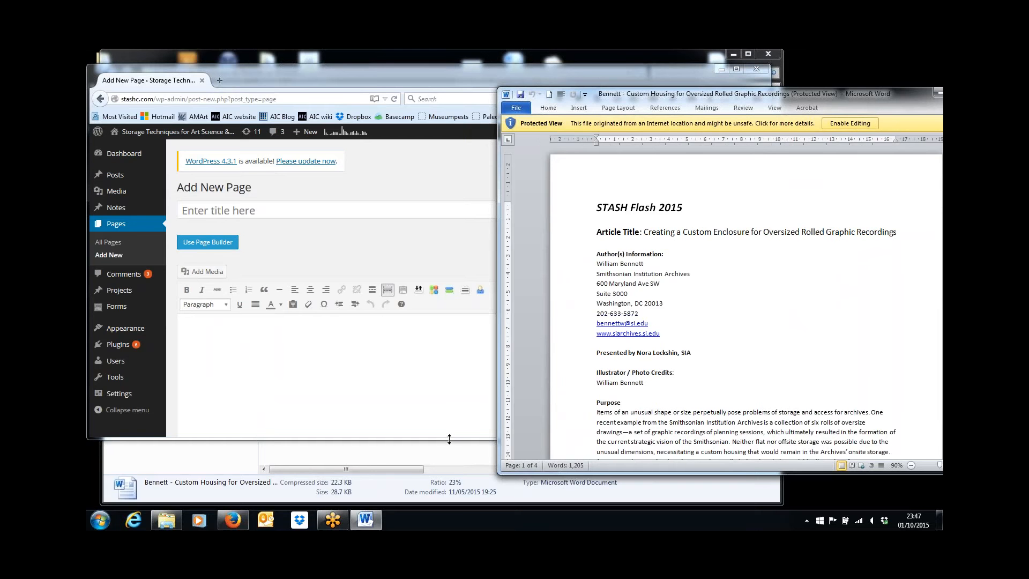
{"action": "left_click_drag", "start_coordinate": [449, 439], "coordinate": [440, 504]}
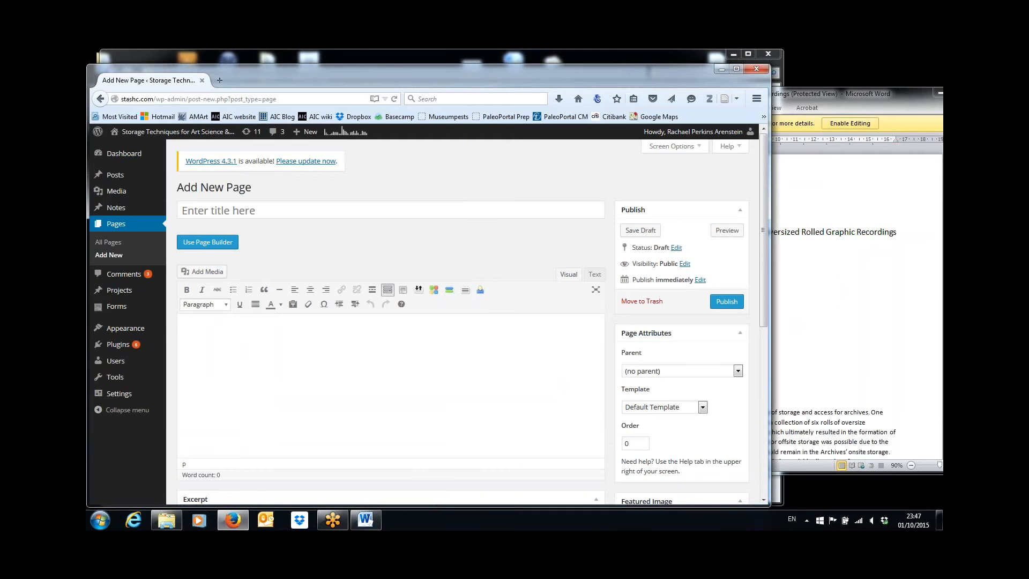
{"action": "left_click", "coordinate": [838, 353]}
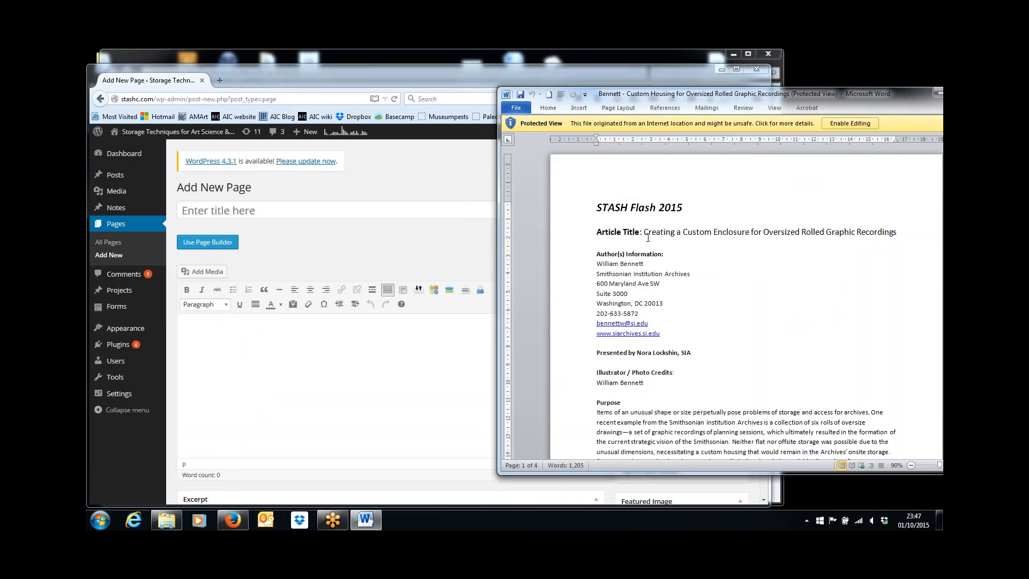
Copy 'Creating a Custom Enclosure for Oversized Rolled Graphic Recordings' from Word and paste it as the page title
{"action": "left_click_drag", "start_coordinate": [645, 231], "coordinate": [595, 217]}
{"action": "left_click_drag", "start_coordinate": [942, 217], "coordinate": [923, 249]}
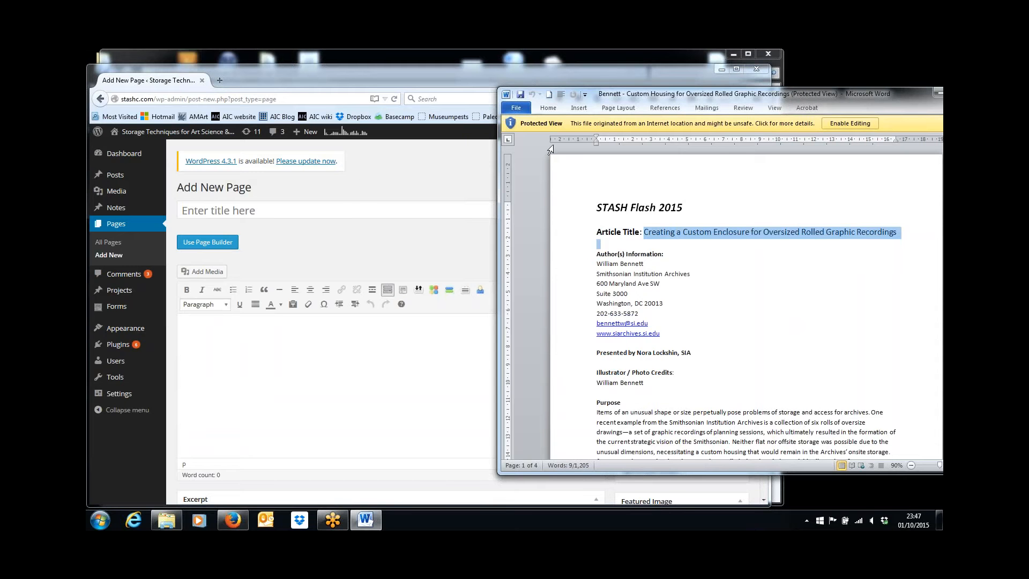
{"action": "left_click", "coordinate": [352, 210]}
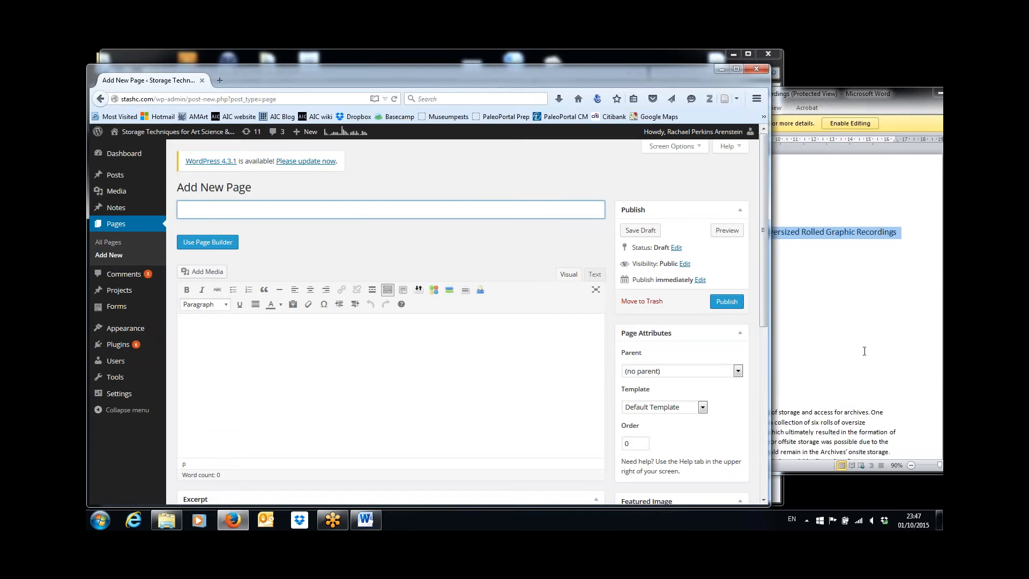
{"action": "left_click", "coordinate": [875, 138]}
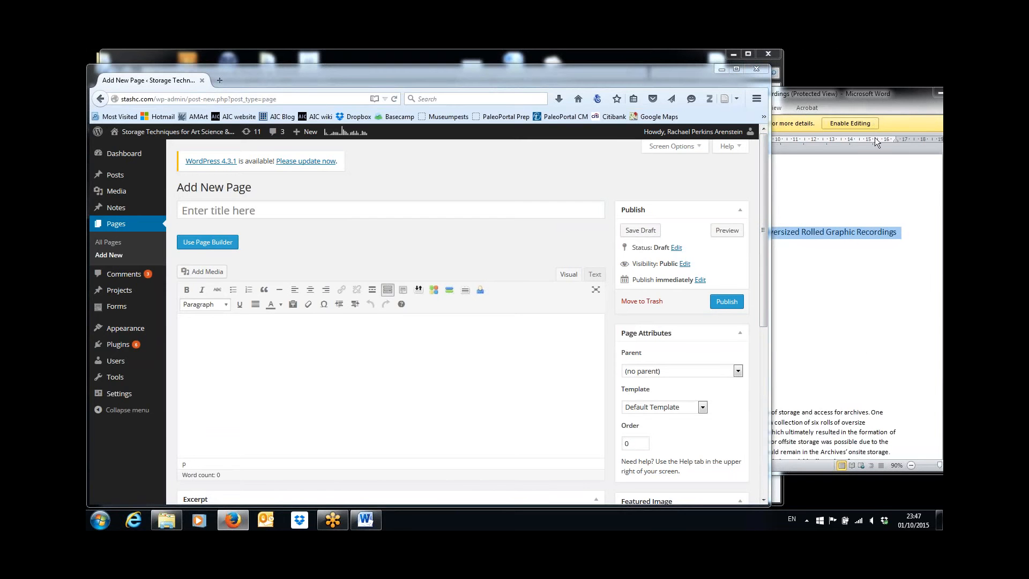
{"action": "left_click", "coordinate": [897, 213]}
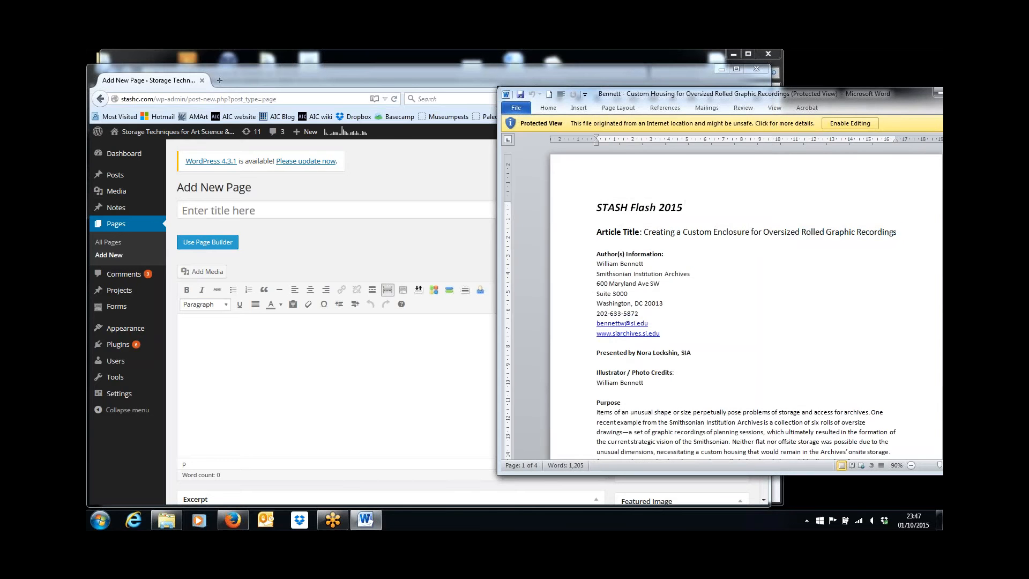
{"action": "left_click_drag", "start_coordinate": [644, 232], "coordinate": [874, 237]}
{"action": "key", "text": "ctrl+c"}
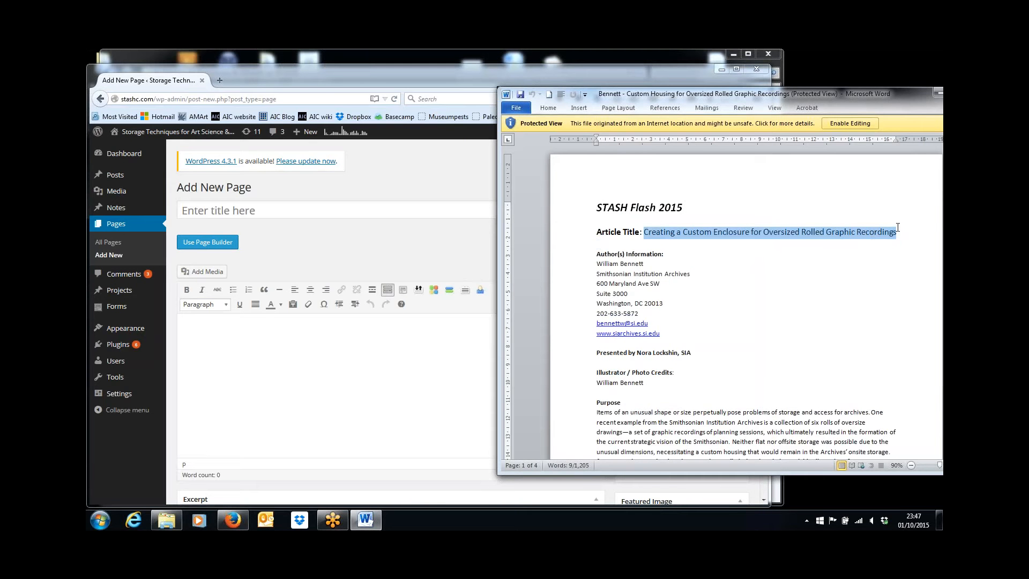
{"action": "left_click", "coordinate": [465, 212]}
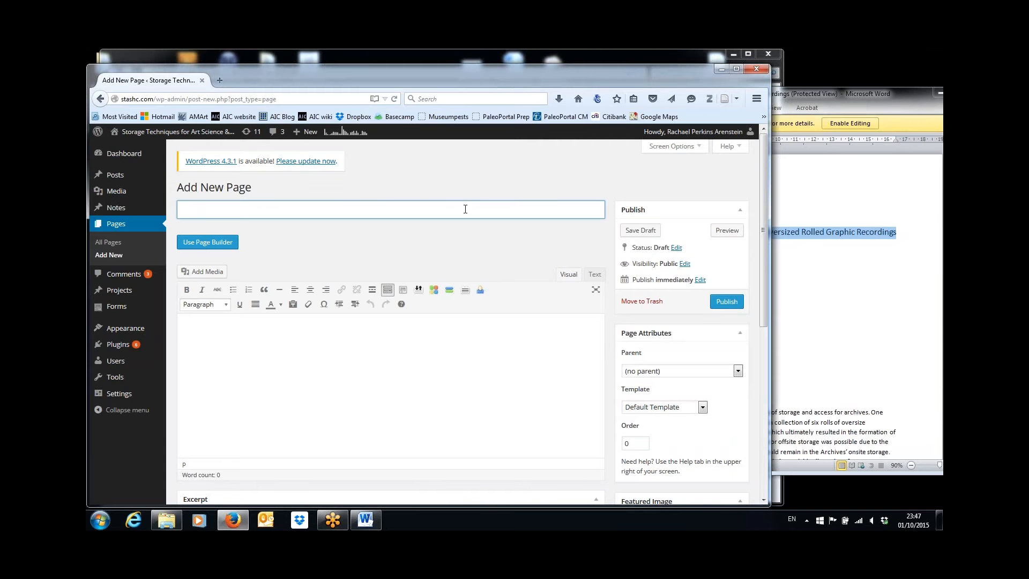
{"action": "key", "text": "ctrl+v"}
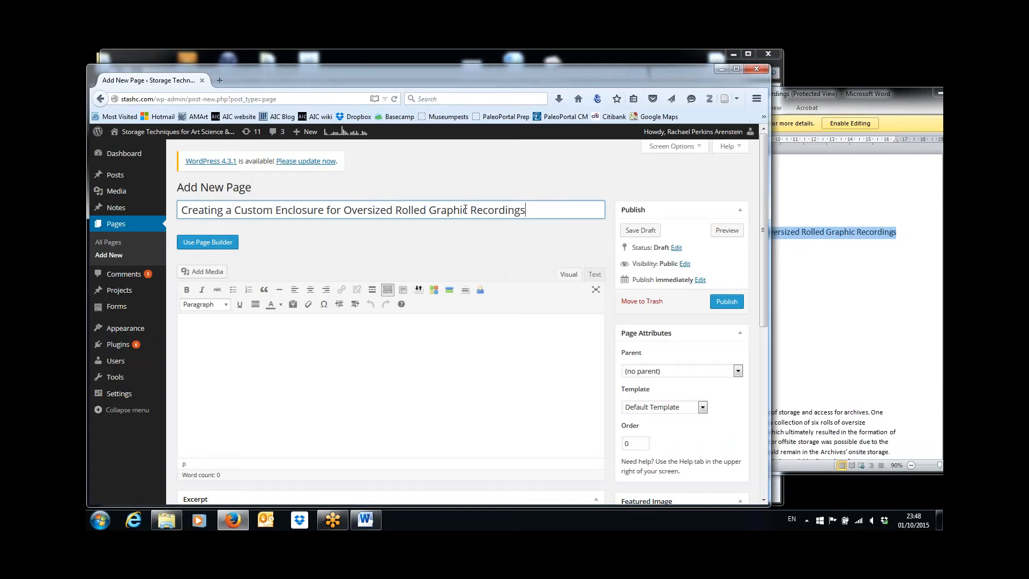
{"action": "left_click", "coordinate": [442, 356]}
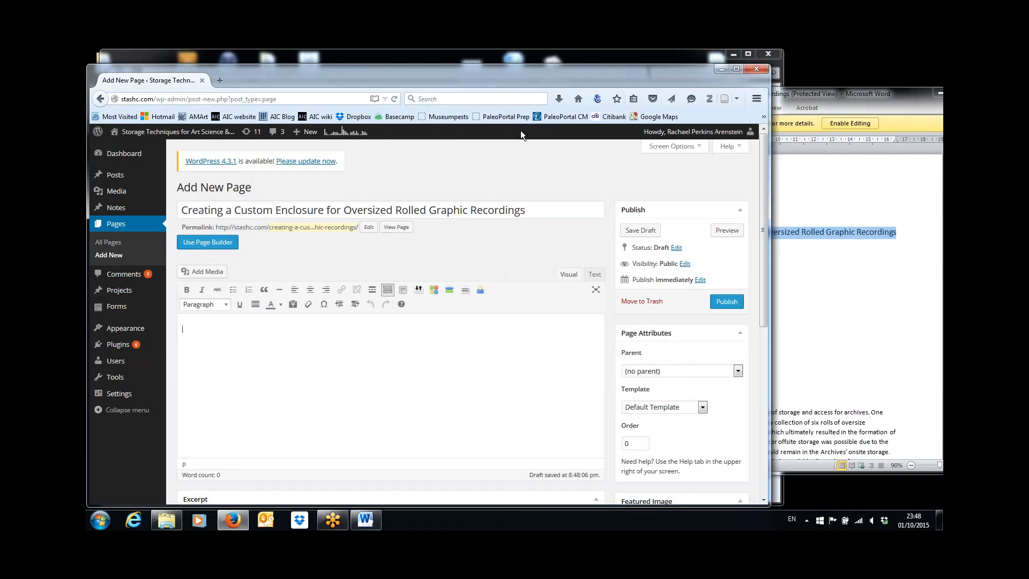
{"action": "left_click_drag", "start_coordinate": [523, 75], "coordinate": [523, 69]}
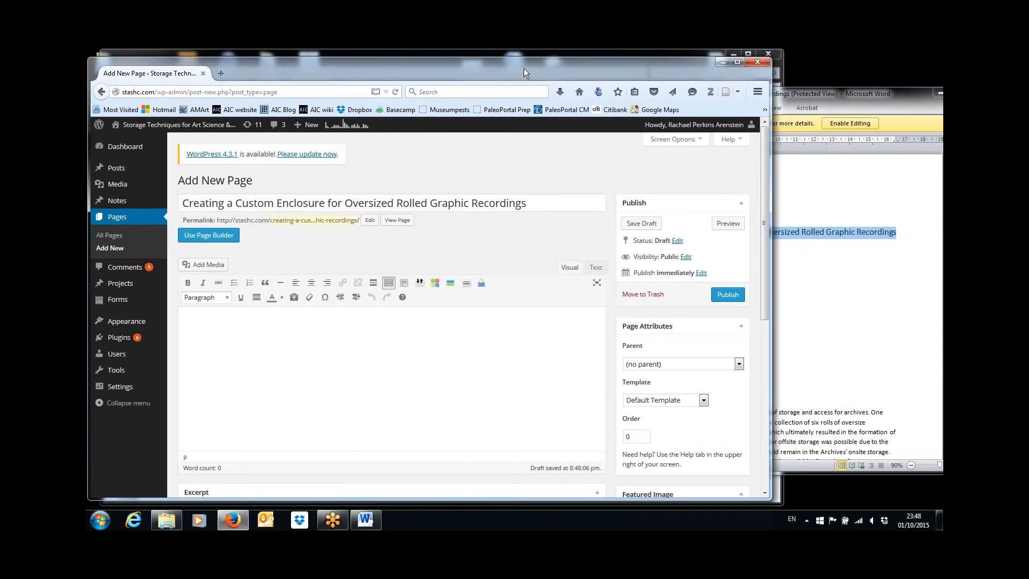
Switch the page to Page Builder and load the saved Article Page Layout
{"action": "left_click", "coordinate": [199, 238]}
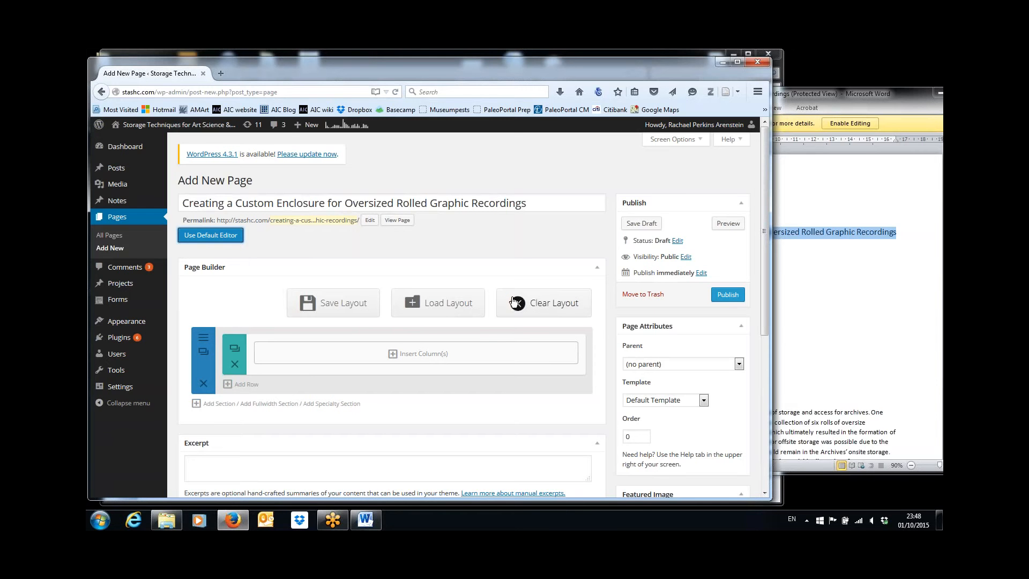
{"action": "left_click", "coordinate": [457, 307]}
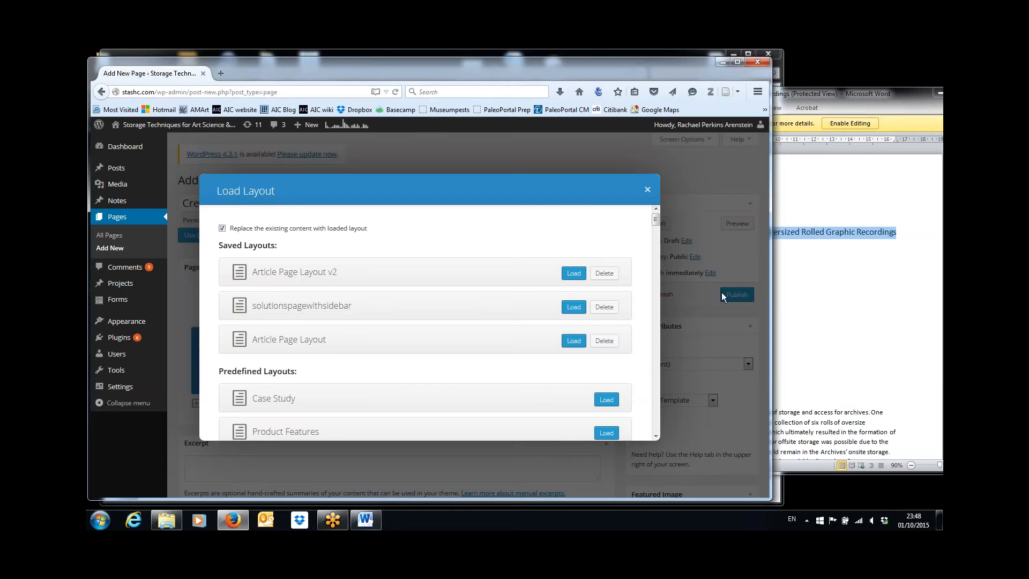
{"action": "mouse_move", "coordinate": [655, 228]}
{"action": "left_mouse_down"}
{"action": "mouse_move", "coordinate": [655, 237]}
{"action": "mouse_move", "coordinate": [656, 220]}
{"action": "left_mouse_up"}
{"action": "left_click", "coordinate": [573, 341]}
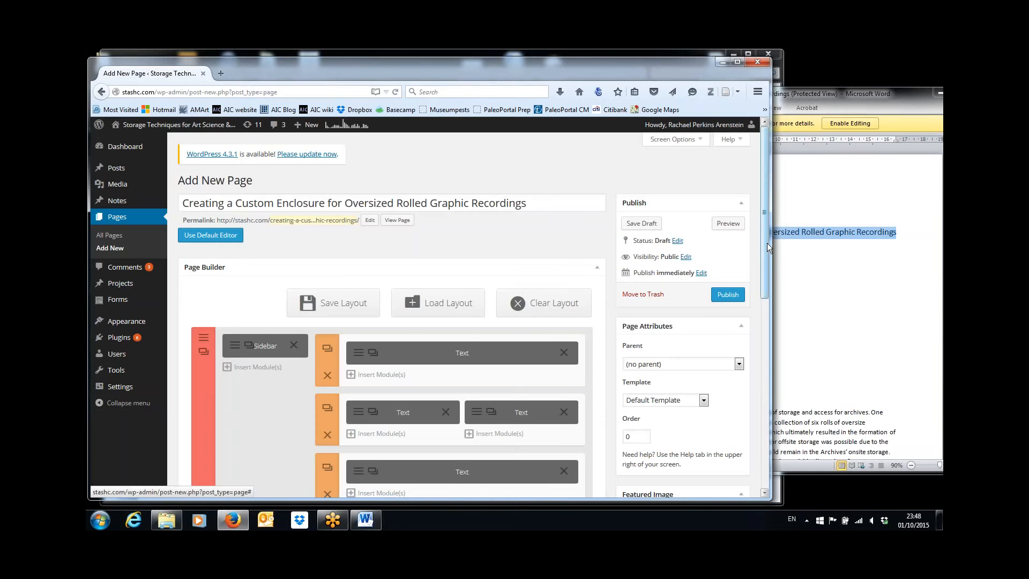
{"action": "left_click_drag", "start_coordinate": [767, 243], "coordinate": [769, 285]}
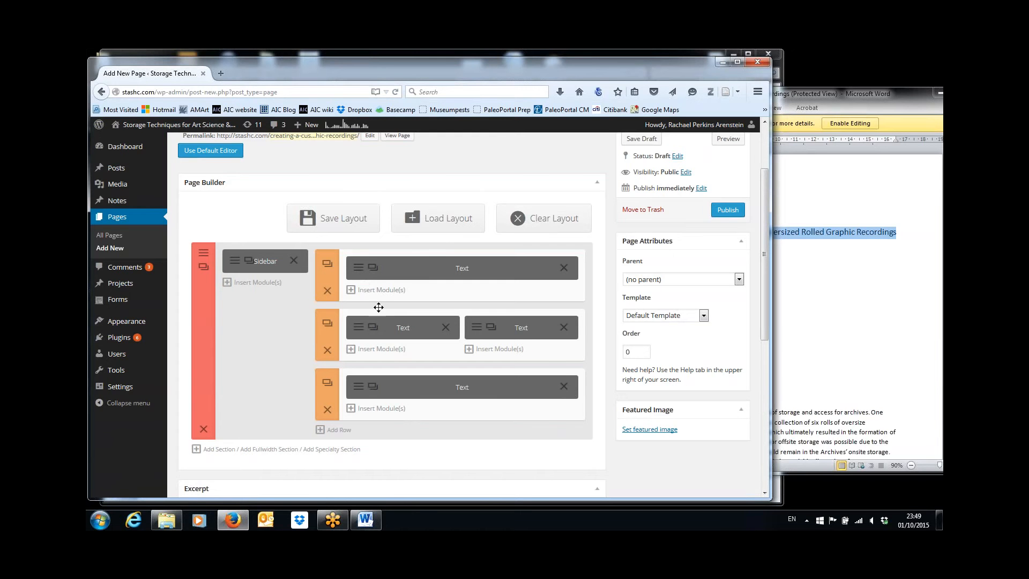
Open the first text module's settings and select the title words after 'Article Title:' in Word
{"action": "left_click", "coordinate": [359, 273]}
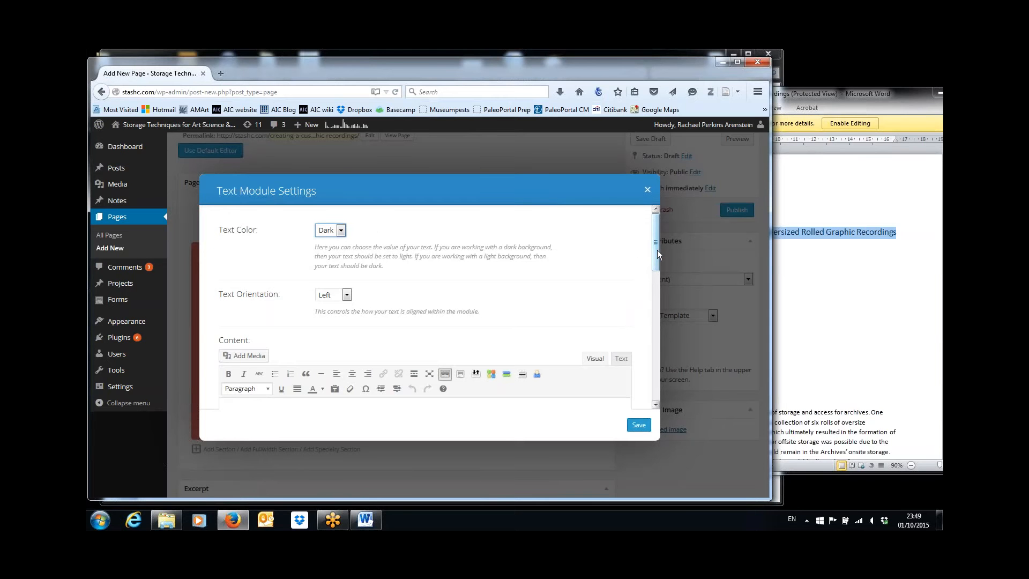
{"action": "left_click_drag", "start_coordinate": [655, 249], "coordinate": [654, 267]}
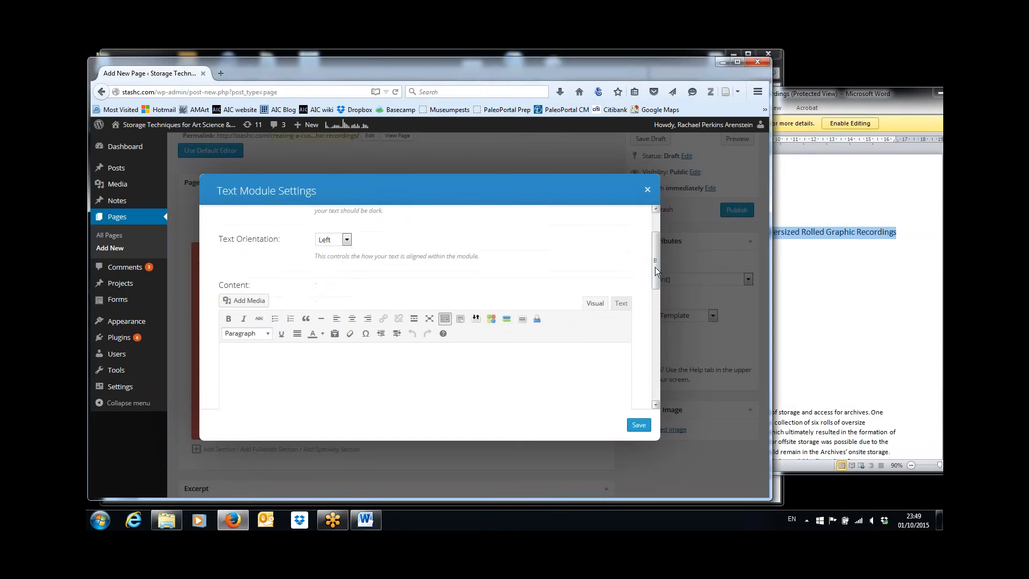
{"action": "left_click", "coordinate": [868, 163]}
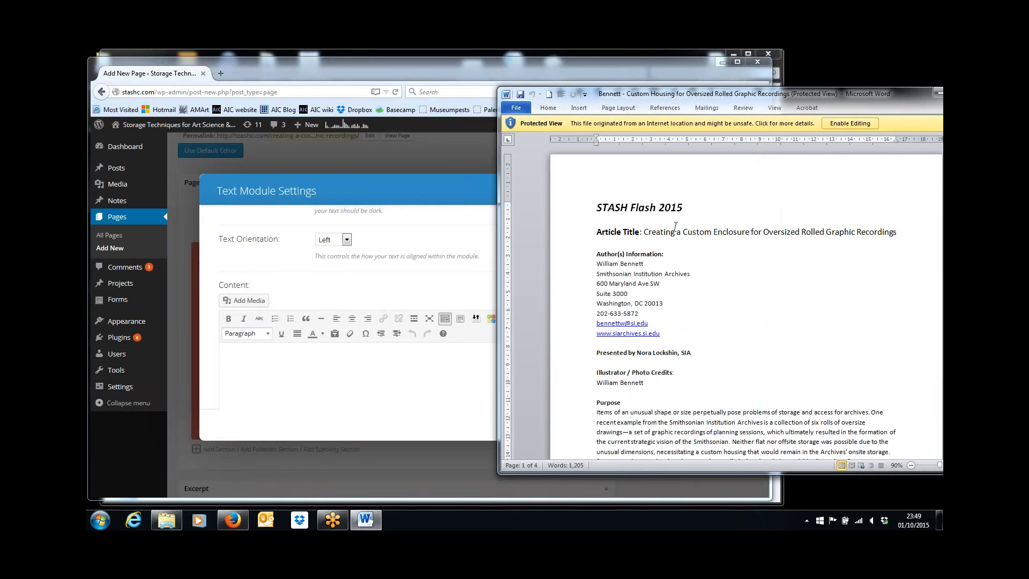
{"action": "left_click_drag", "start_coordinate": [676, 226], "coordinate": [598, 222]}
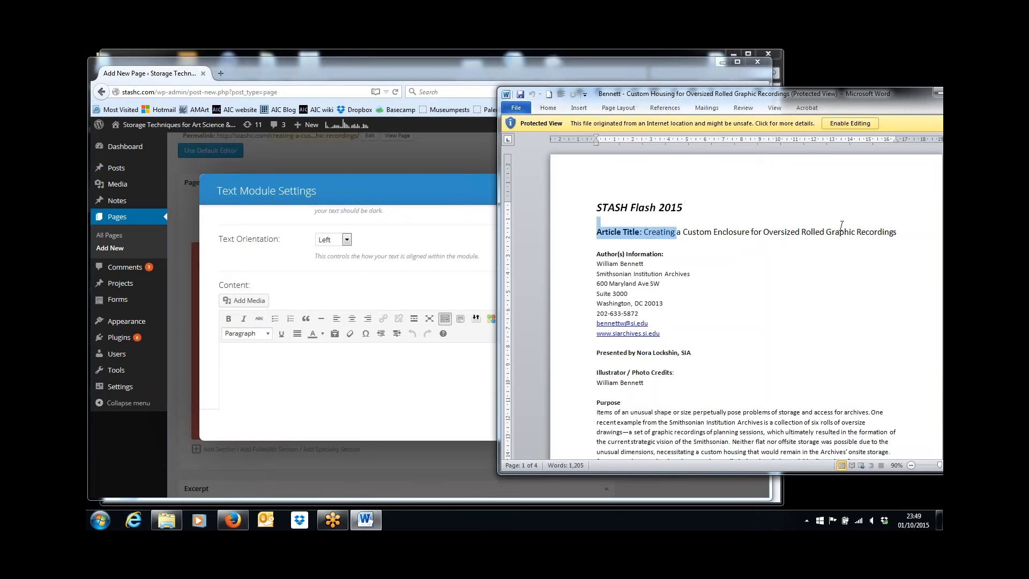
{"action": "left_click_drag", "start_coordinate": [841, 226], "coordinate": [874, 237]}
{"action": "key", "text": "ctrl+c"}
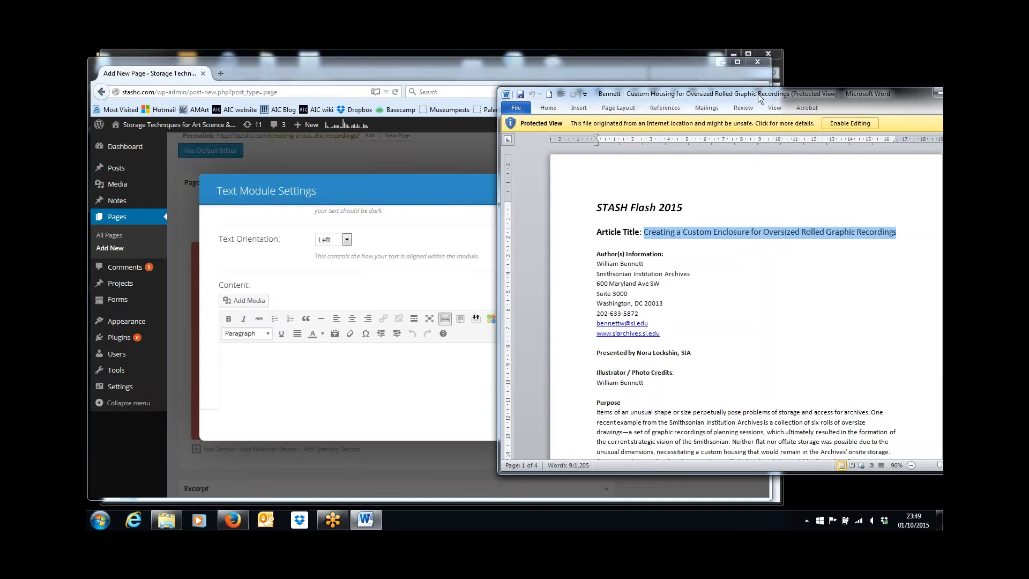
{"action": "left_click", "coordinate": [478, 70]}
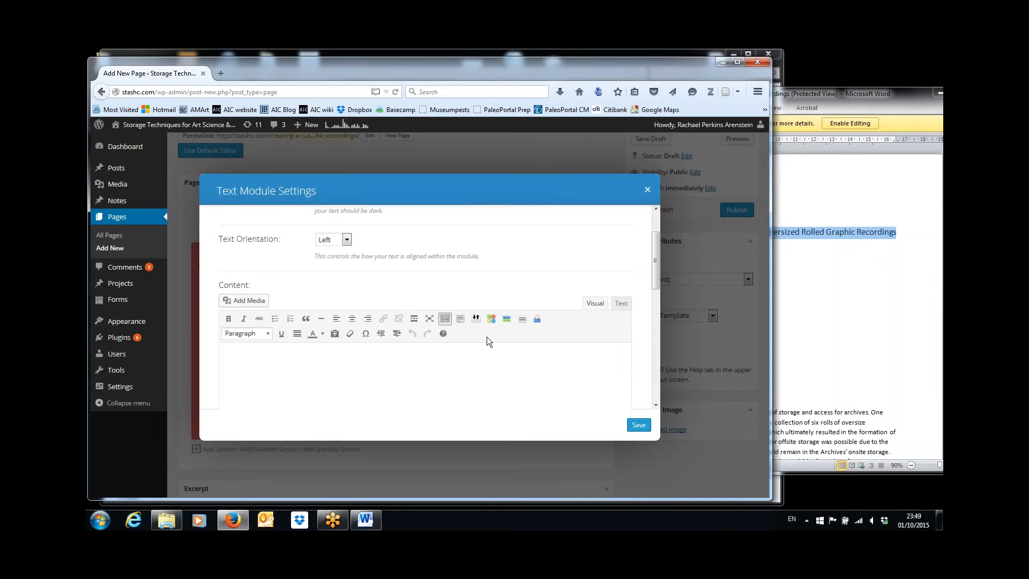
Turn on Paste as text and paste the article title into the first text module
{"action": "left_click", "coordinate": [336, 334]}
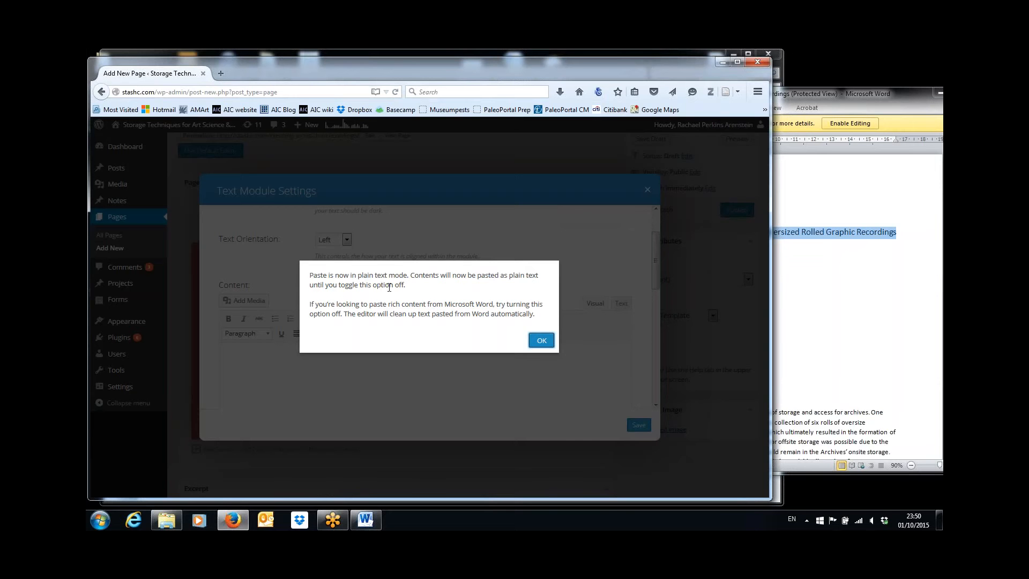
{"action": "left_click", "coordinate": [542, 342]}
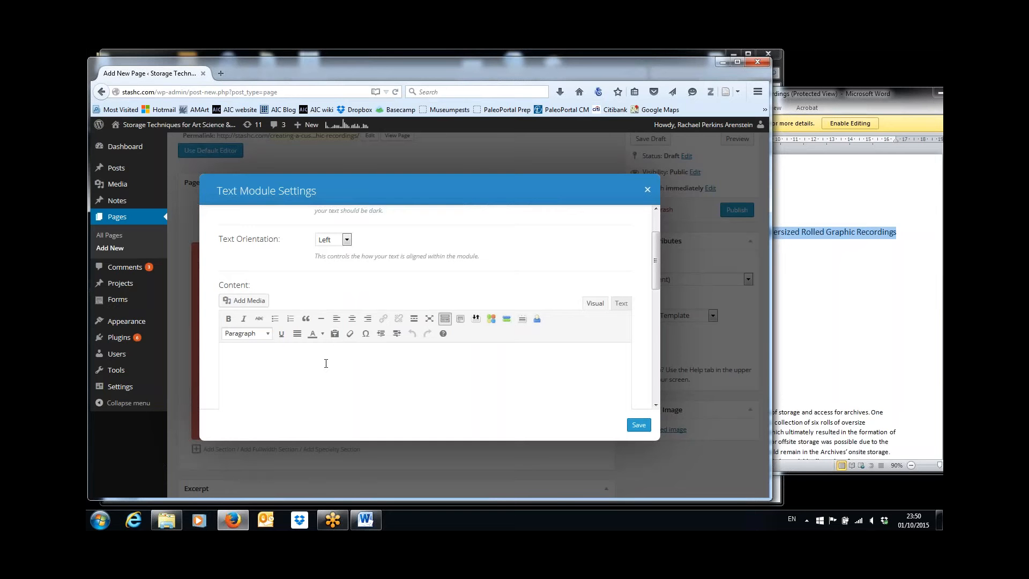
{"action": "key", "text": "ctrl+v"}
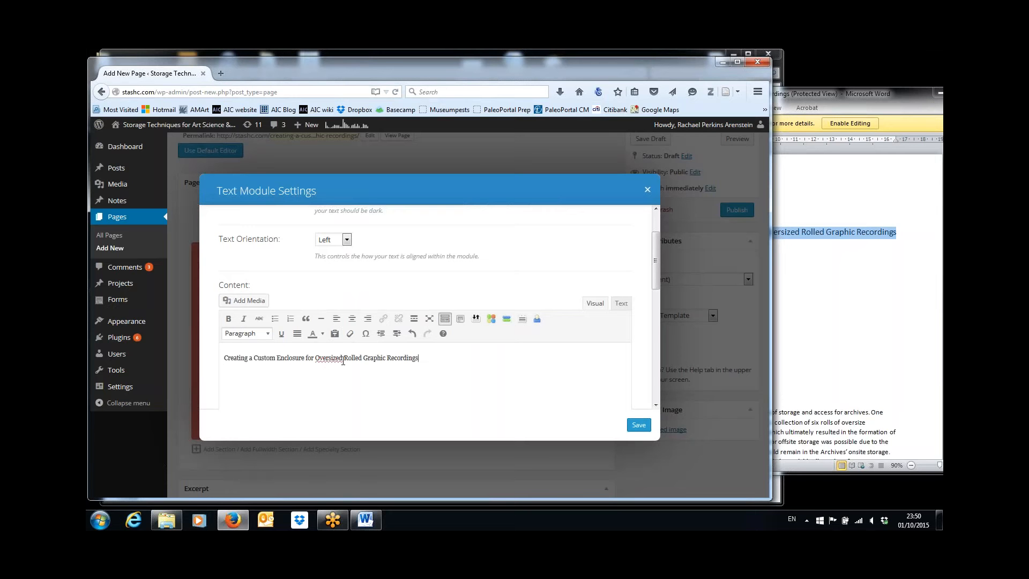
Format the pasted title as Heading 1, save the module, and reopen its settings
{"action": "left_click_drag", "start_coordinate": [423, 359], "coordinate": [191, 338]}
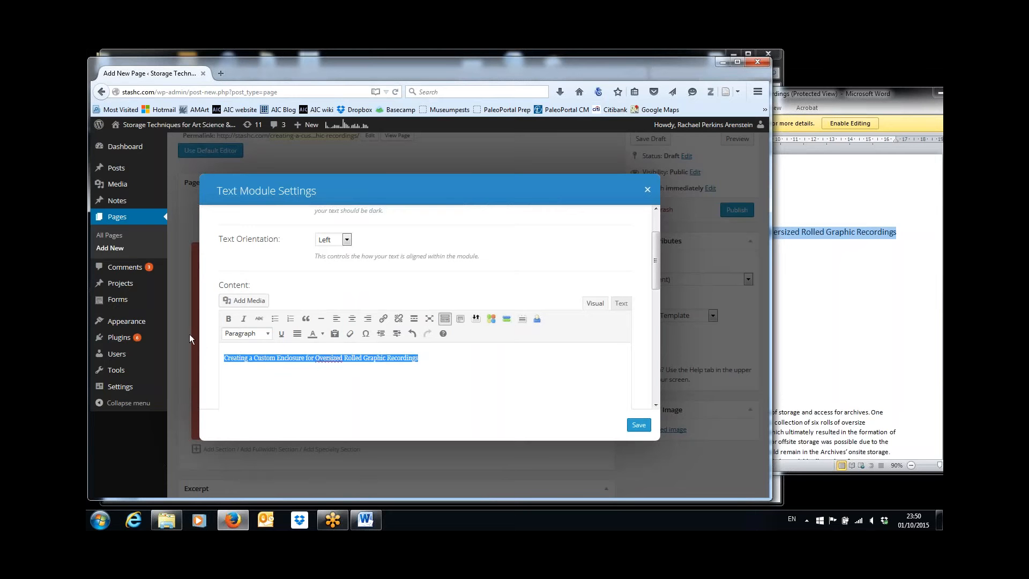
{"action": "left_click", "coordinate": [268, 335]}
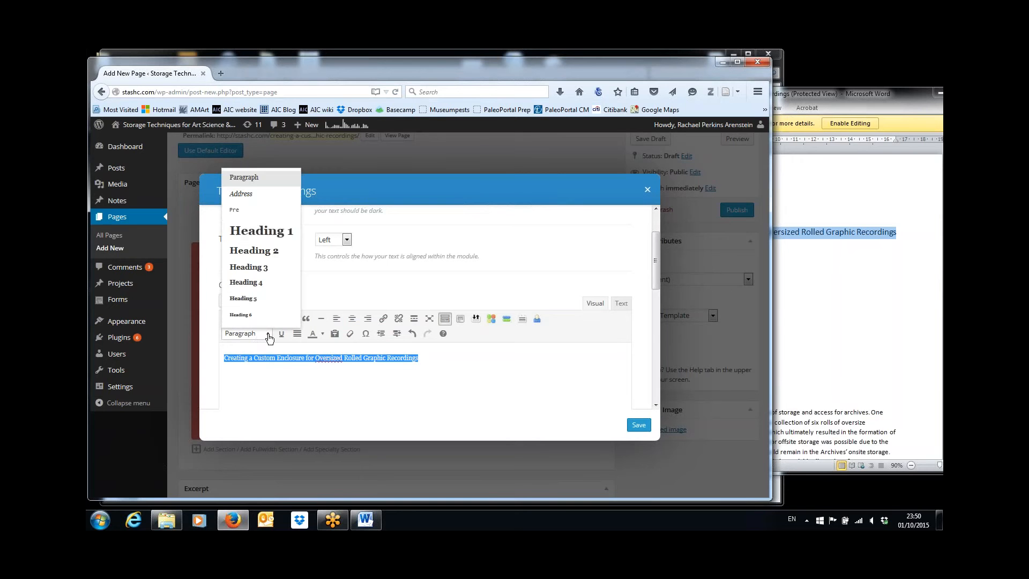
{"action": "left_click", "coordinate": [281, 237]}
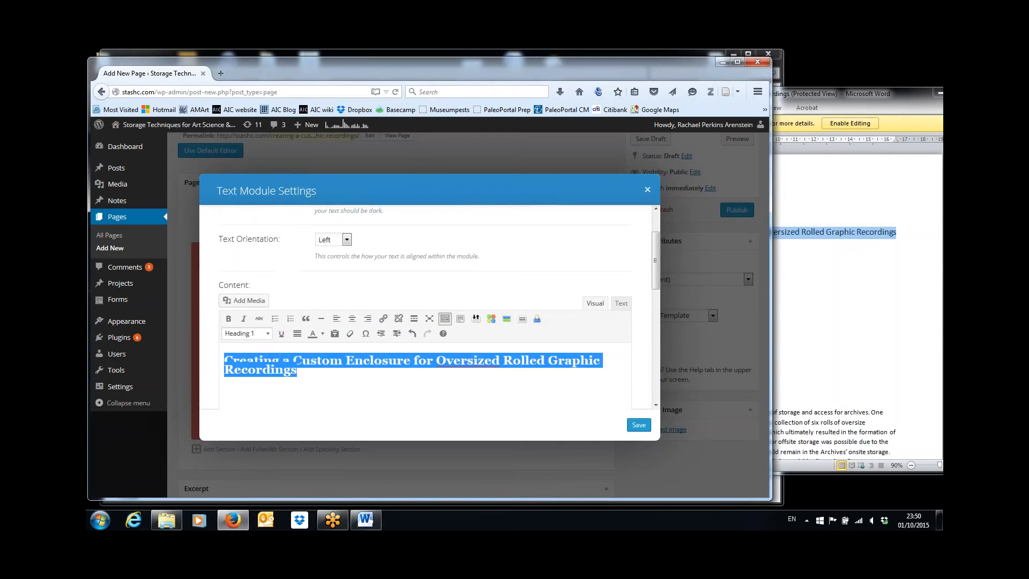
{"action": "left_click", "coordinate": [639, 426]}
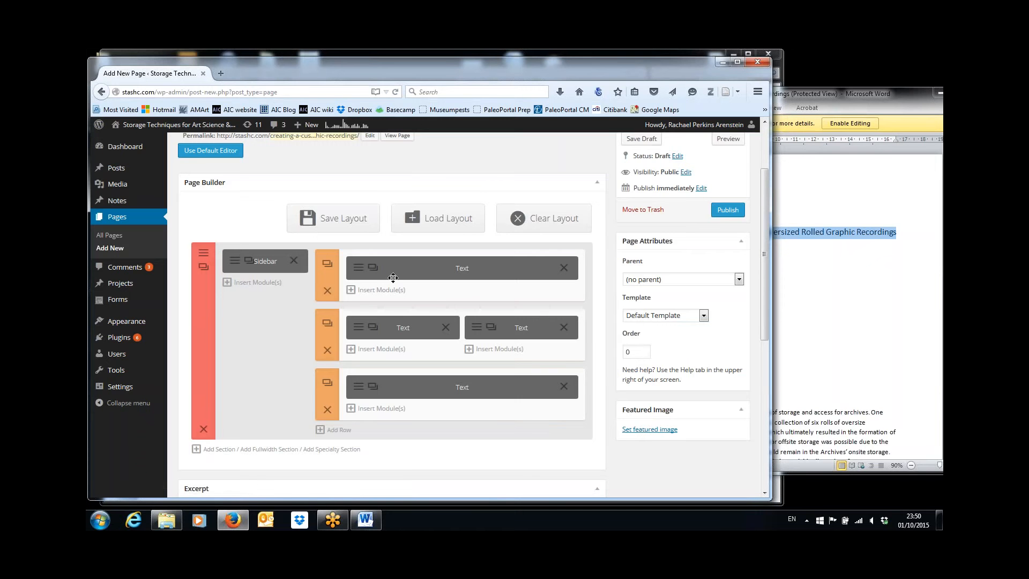
{"action": "left_click", "coordinate": [359, 268]}
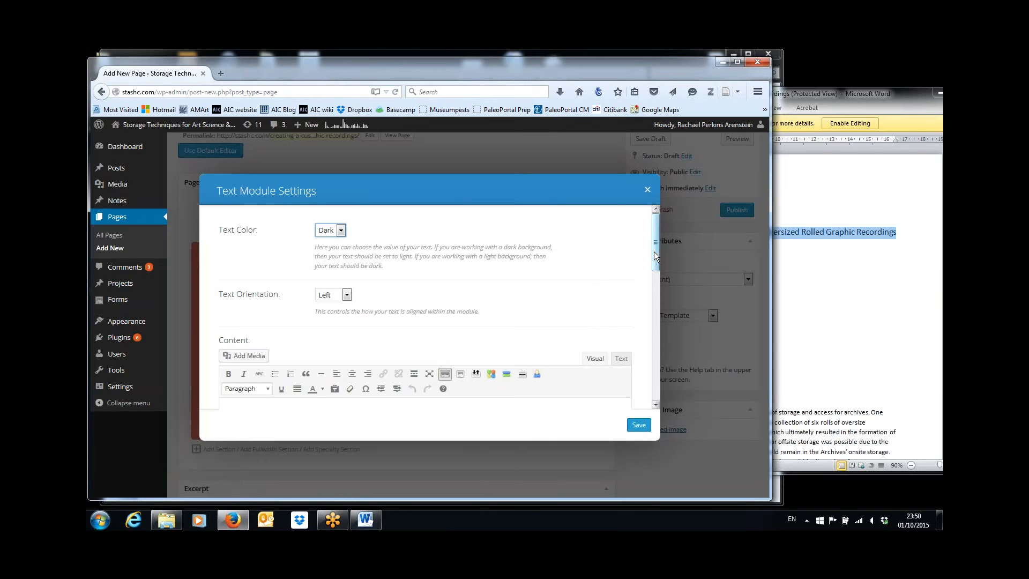
{"action": "left_click_drag", "start_coordinate": [655, 256], "coordinate": [642, 201]}
Close the Text Module Settings, scroll the layout, and launch Internet Explorer
{"action": "left_click", "coordinate": [647, 189]}
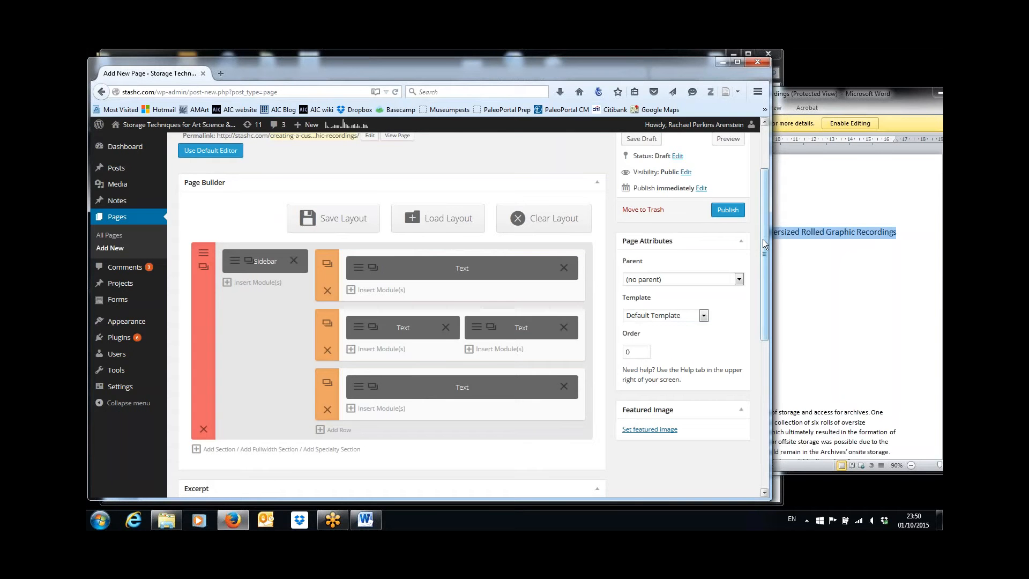
{"action": "left_click_drag", "start_coordinate": [763, 239], "coordinate": [763, 212]}
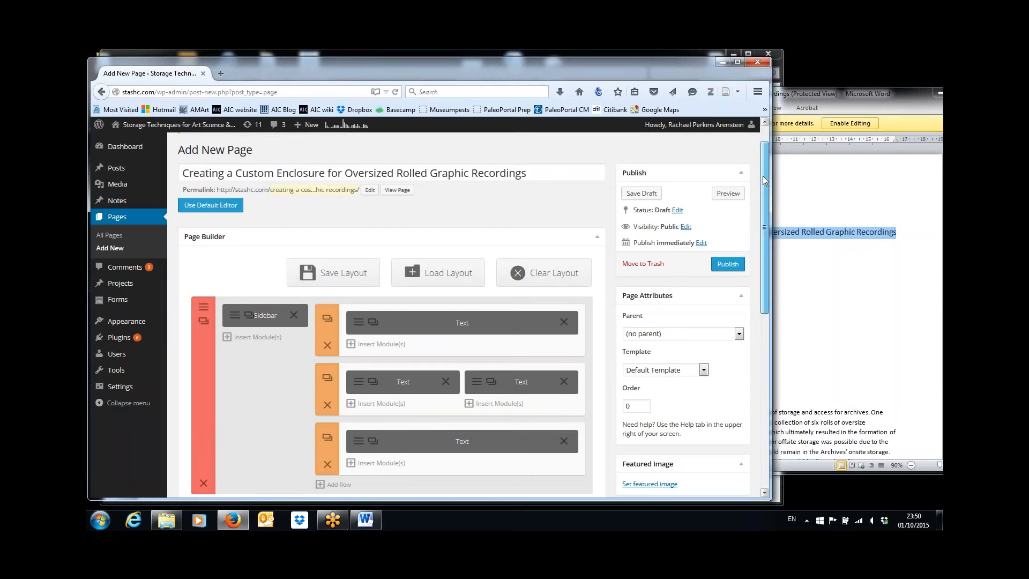
{"action": "left_click_drag", "start_coordinate": [763, 175], "coordinate": [766, 195]}
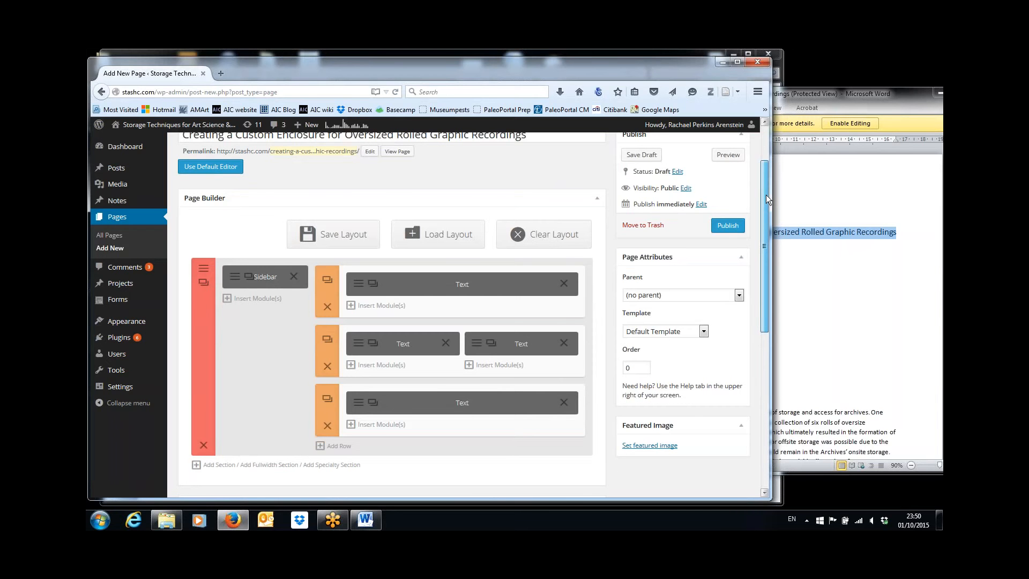
{"action": "mouse_move", "coordinate": [766, 195]}
{"action": "left_mouse_down"}
{"action": "mouse_move", "coordinate": [766, 155]}
{"action": "mouse_move", "coordinate": [773, 203]}
{"action": "left_mouse_up"}
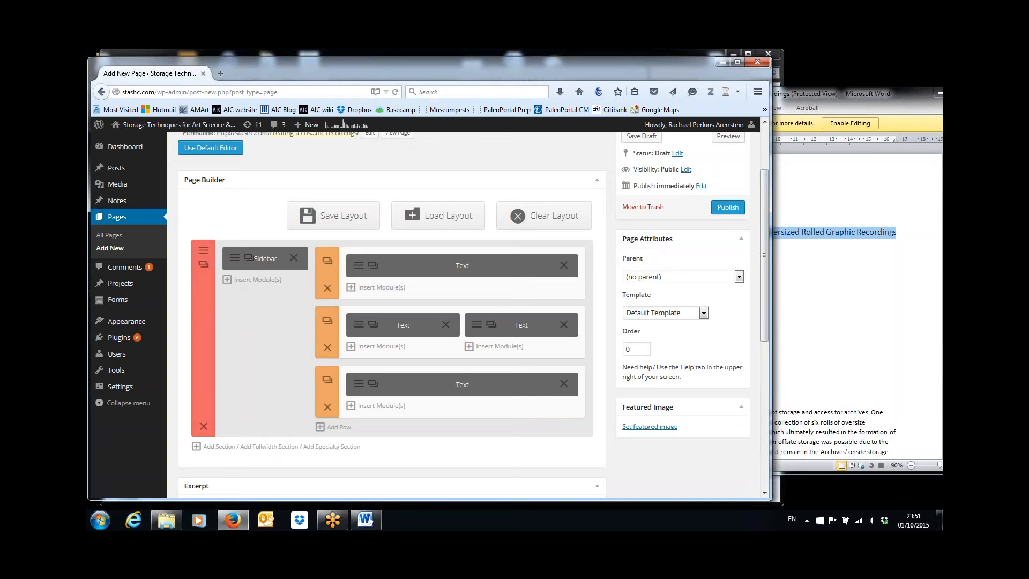
{"action": "mouse_move", "coordinate": [763, 205]}
{"action": "left_mouse_down"}
{"action": "mouse_move", "coordinate": [766, 185]}
{"action": "mouse_move", "coordinate": [769, 204]}
{"action": "left_mouse_up"}
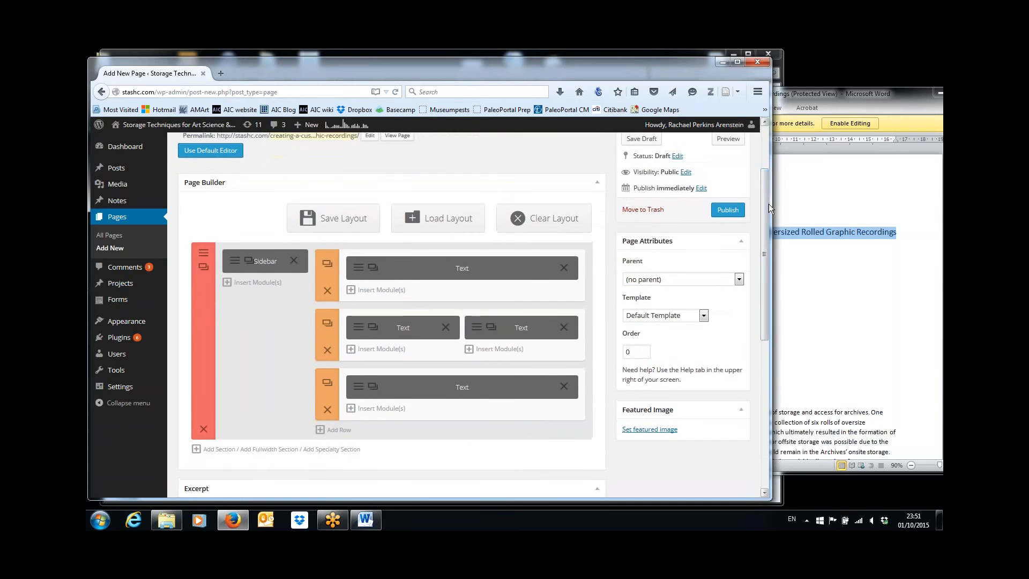
{"action": "left_click", "coordinate": [132, 521]}
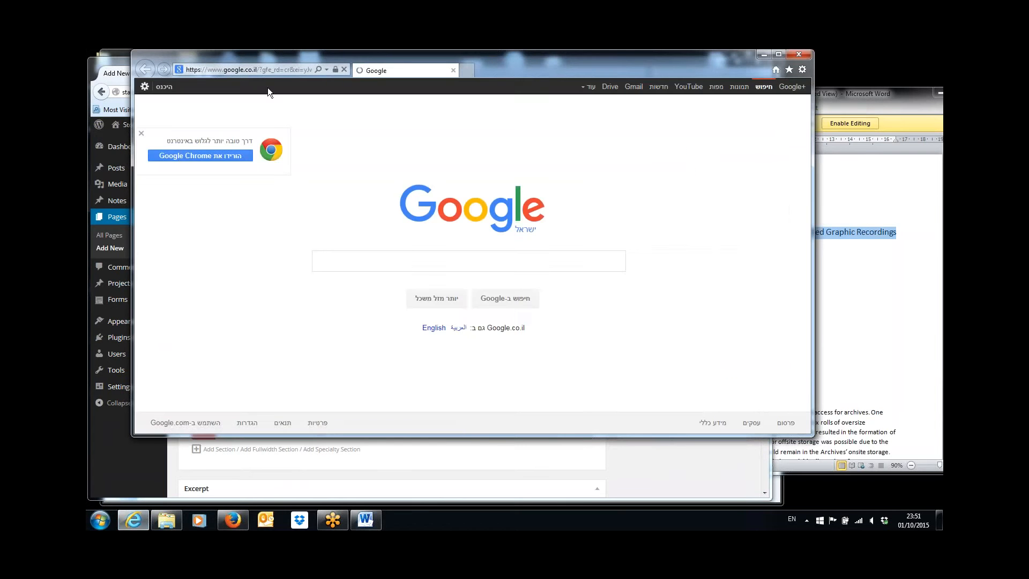
Browse stashc.com to Solutions > Drawers > Corrugated Polyethylene Foam Drawer Liners
{"action": "type", "text": "www."}
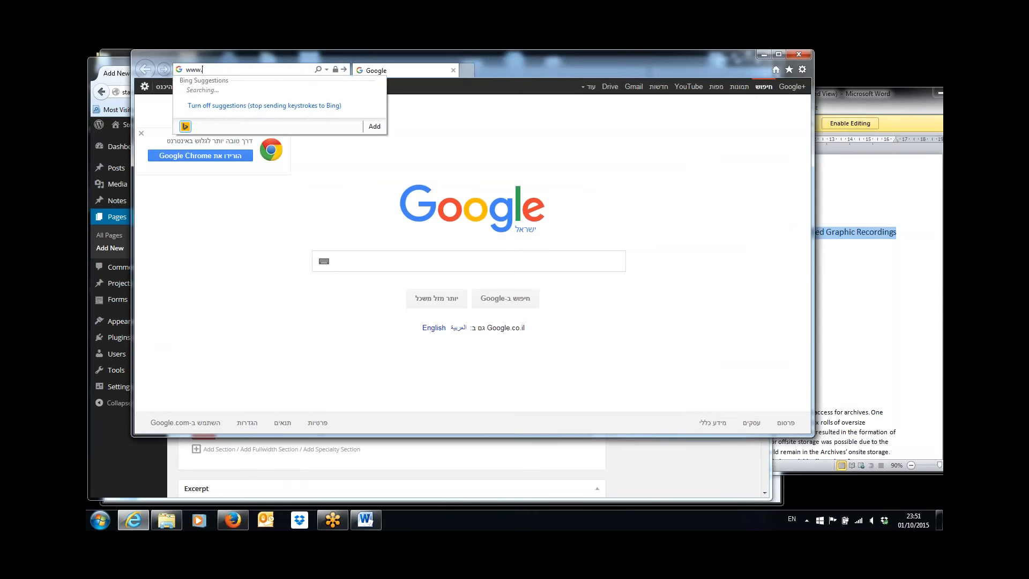
{"action": "type", "text": "stash"}
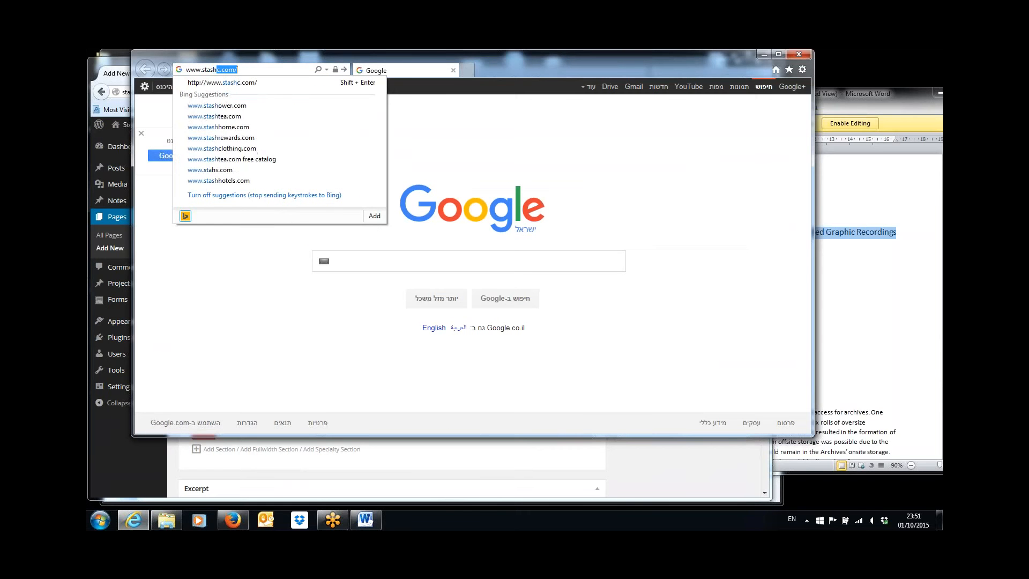
{"action": "key", "text": "Return"}
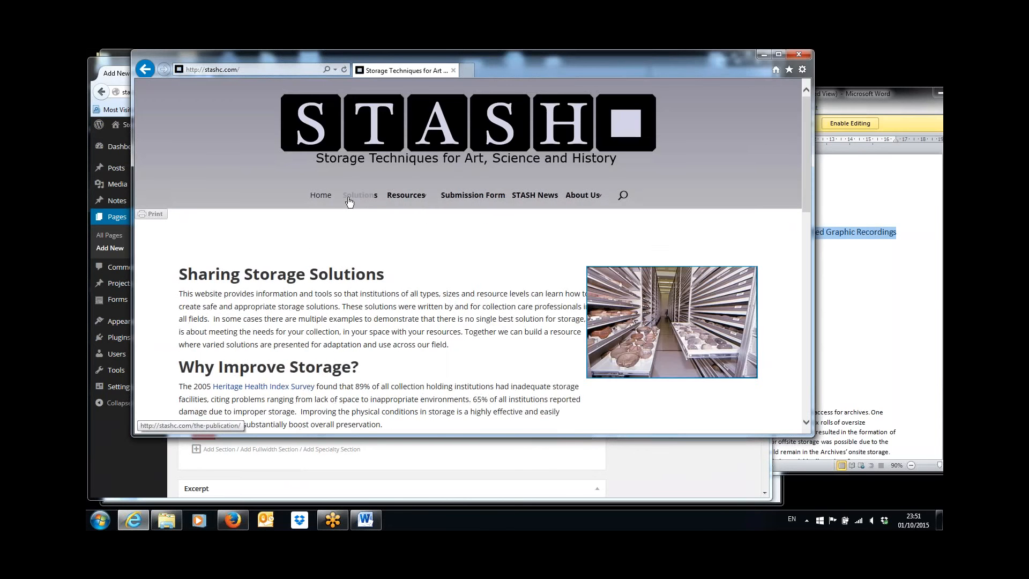
{"action": "left_click", "coordinate": [356, 197]}
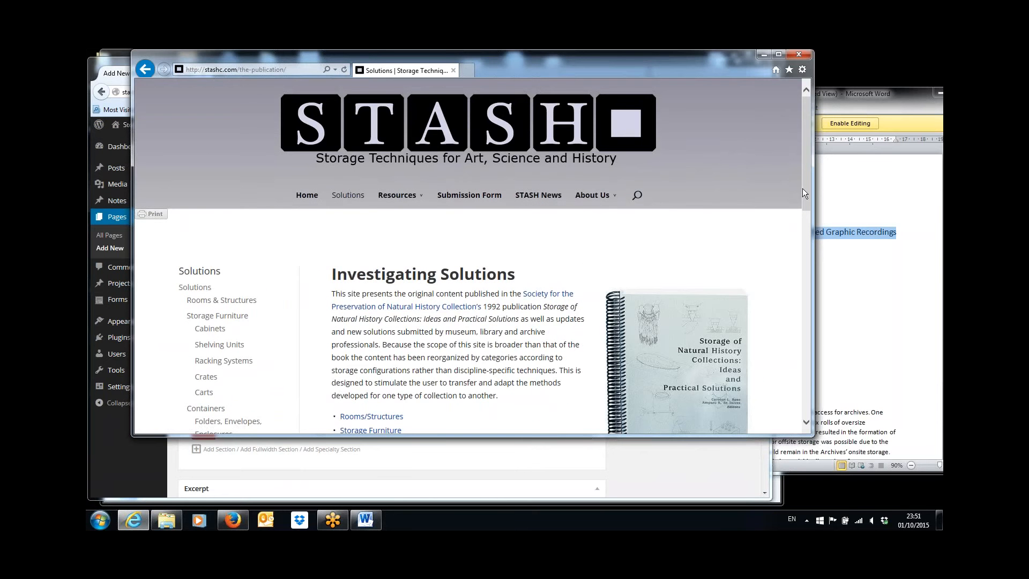
{"action": "left_click_drag", "start_coordinate": [805, 191], "coordinate": [805, 290]}
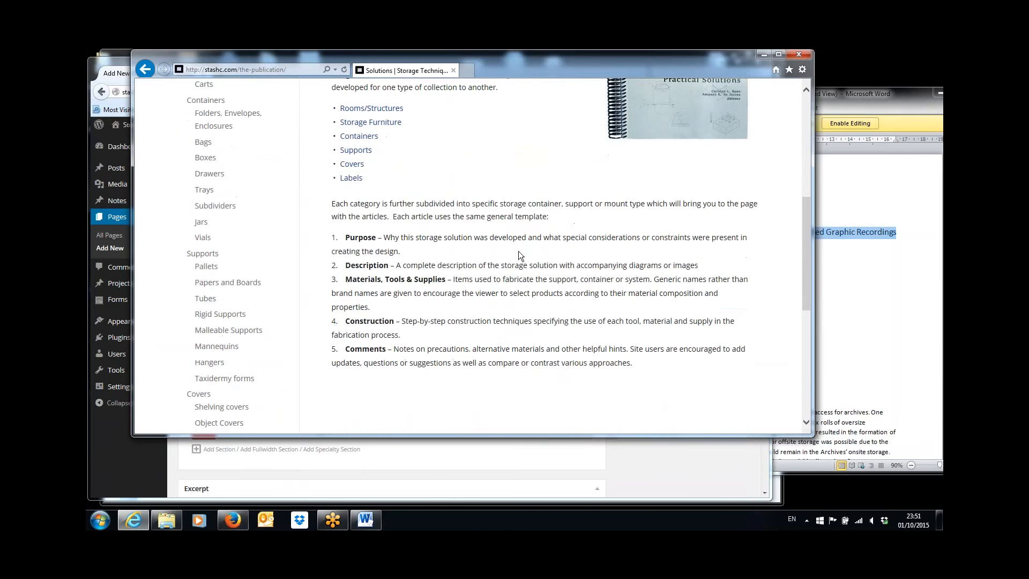
{"action": "left_click", "coordinate": [219, 176]}
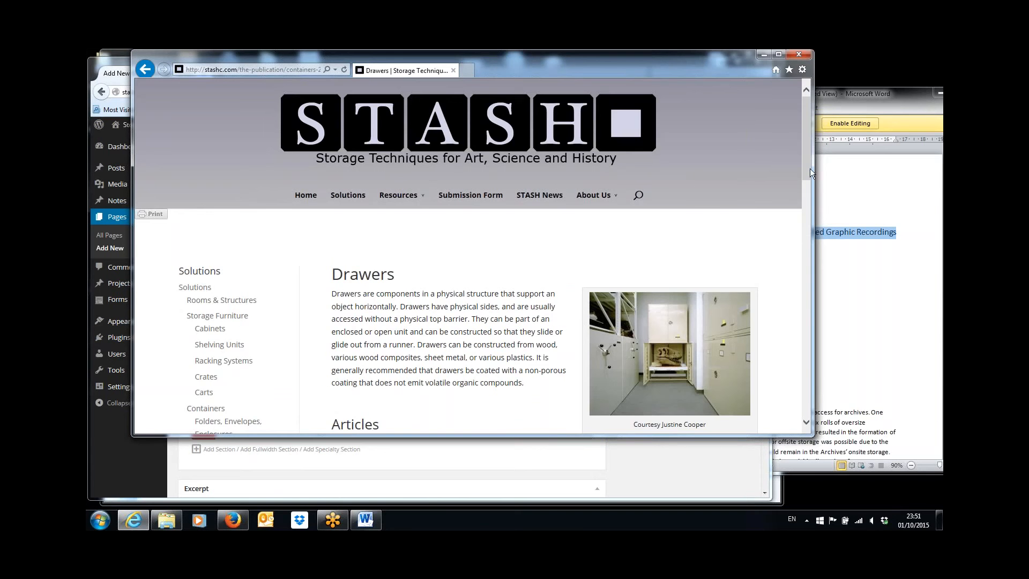
{"action": "left_click_drag", "start_coordinate": [806, 168], "coordinate": [812, 218]}
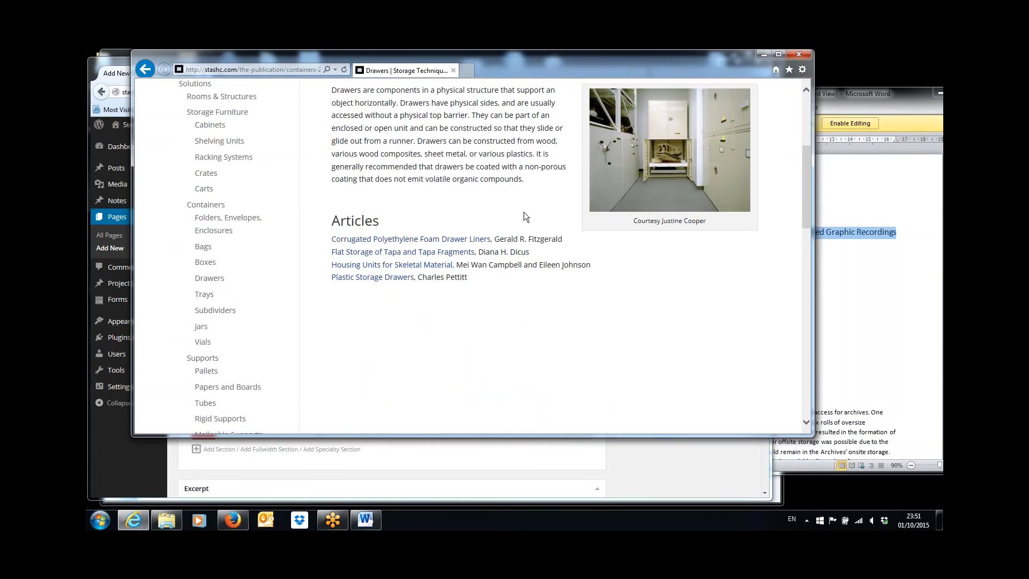
{"action": "left_click", "coordinate": [434, 241]}
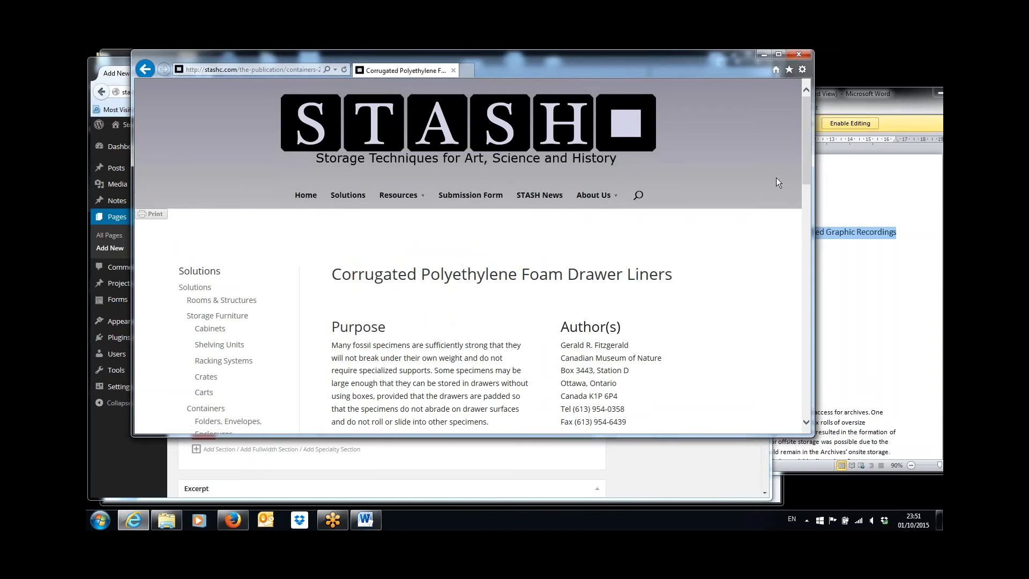
{"action": "left_click_drag", "start_coordinate": [806, 155], "coordinate": [809, 176]}
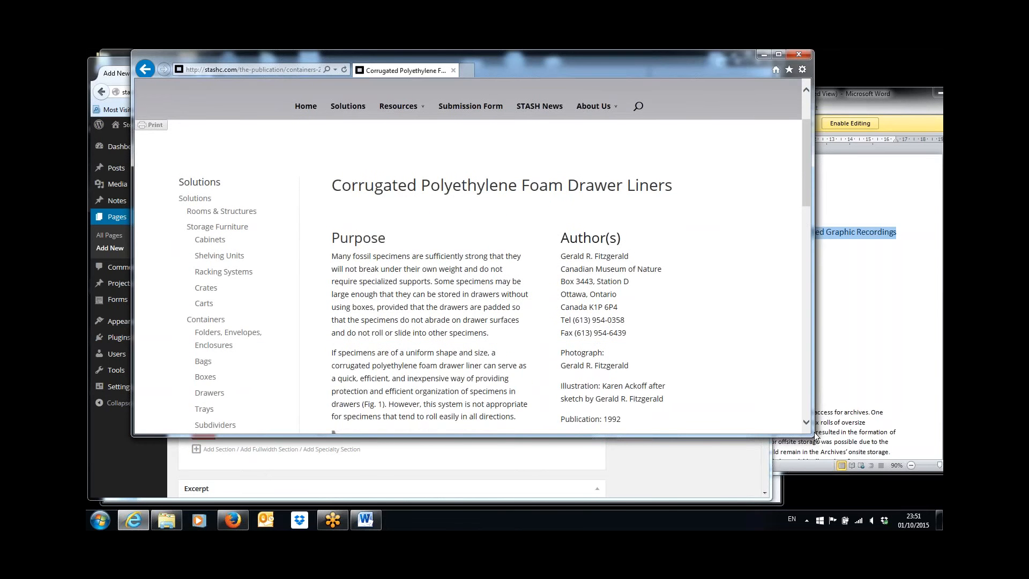
Enlarge the Internet Explorer window, then minimize it to return to the page builder
{"action": "left_click_drag", "start_coordinate": [809, 435], "coordinate": [812, 501]}
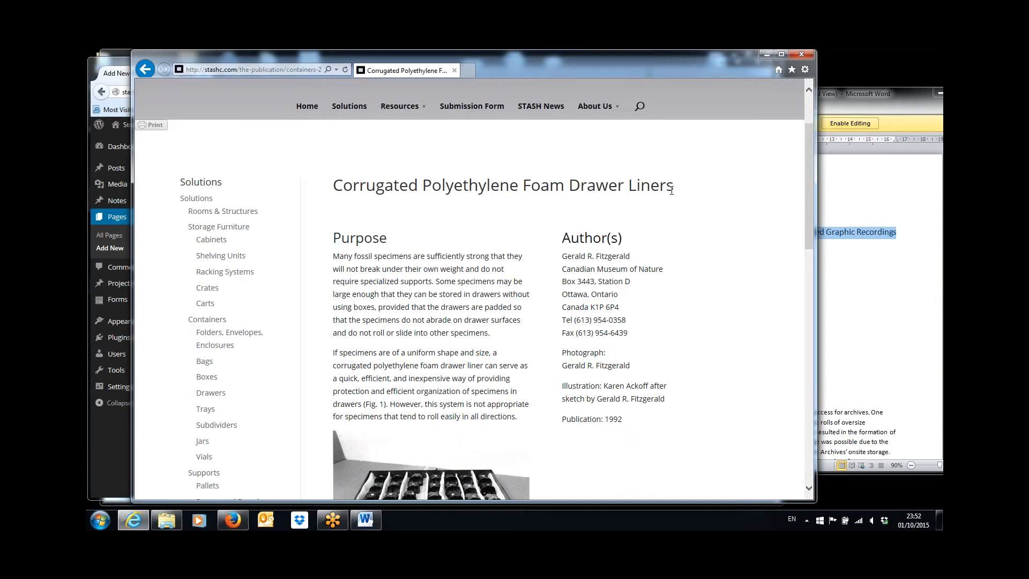
{"action": "left_click", "coordinate": [765, 53]}
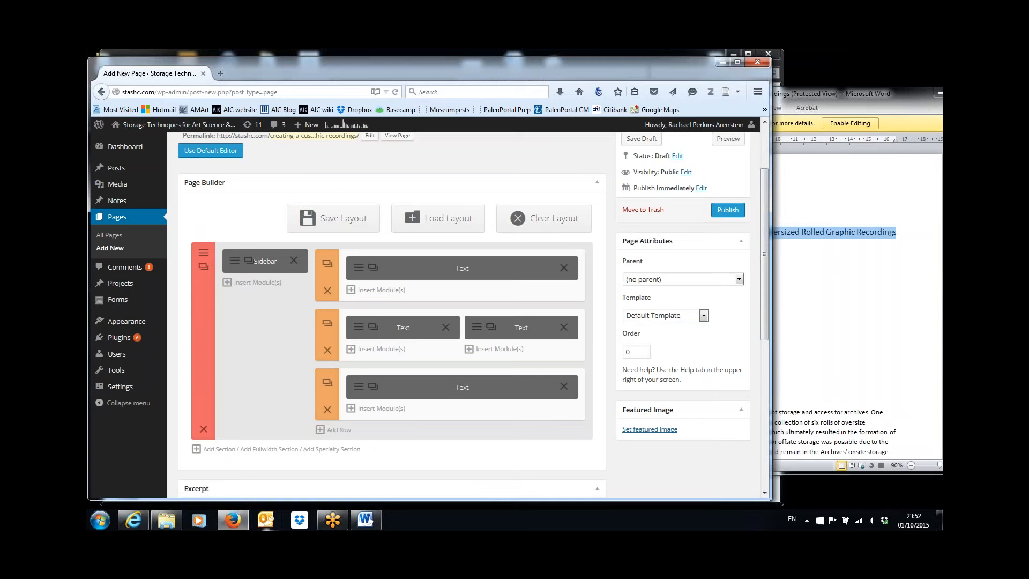
{"action": "left_click", "coordinate": [134, 520]}
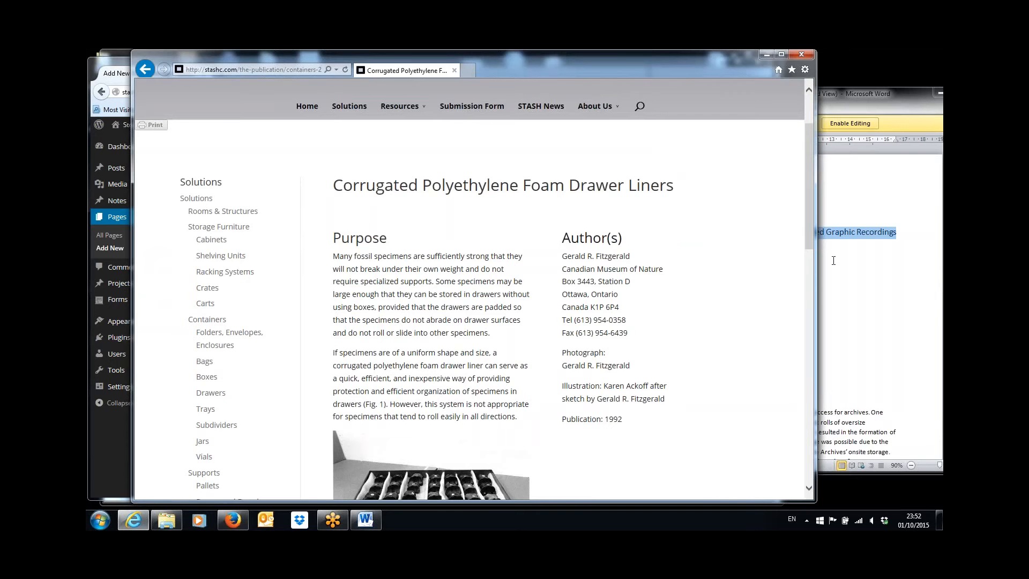
{"action": "left_click_drag", "start_coordinate": [809, 237], "coordinate": [815, 204]}
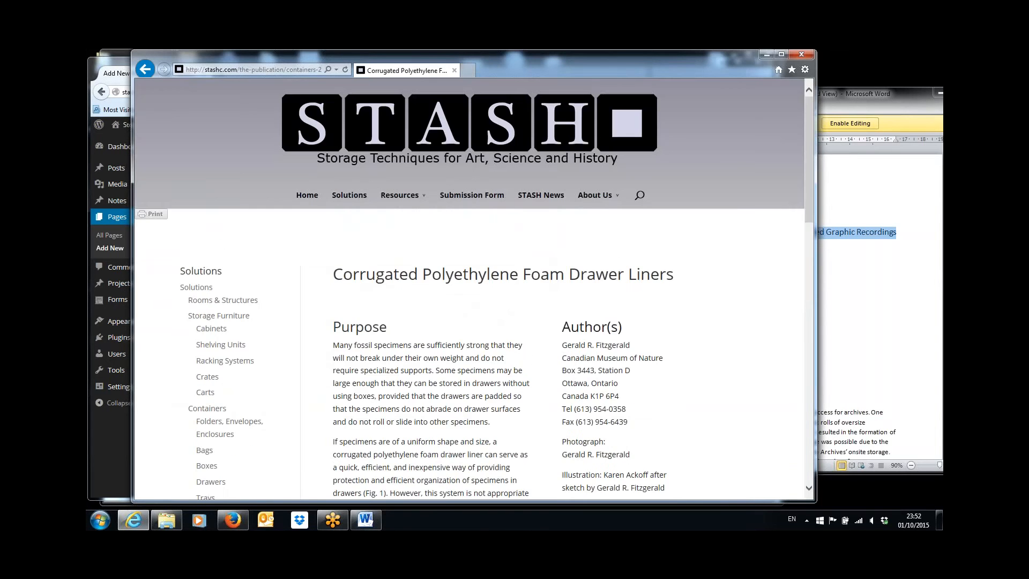
{"action": "left_click", "coordinate": [767, 54]}
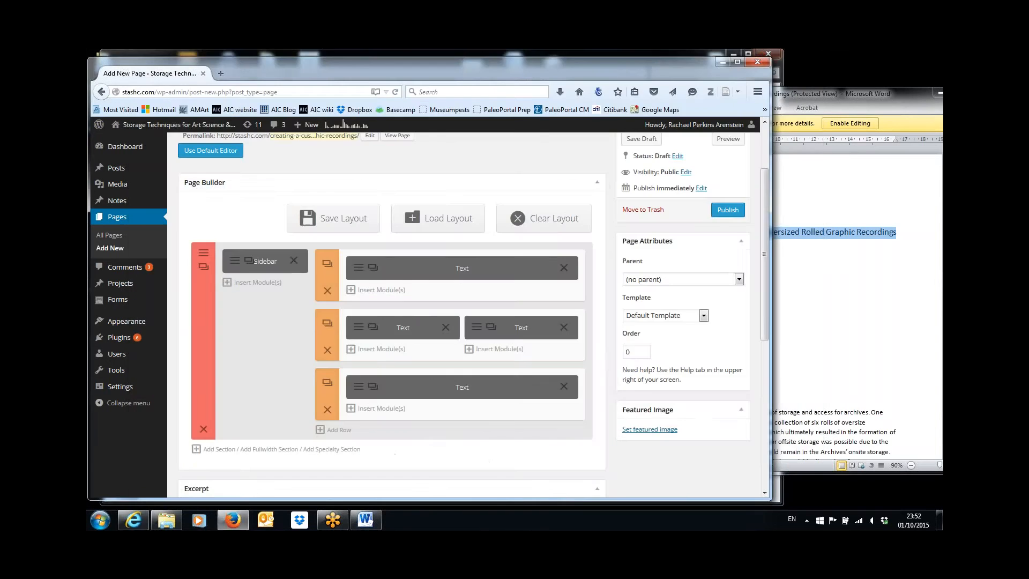
Open the second-row text module and copy the Word article's Purpose heading and paragraph
{"action": "left_click", "coordinate": [372, 327]}
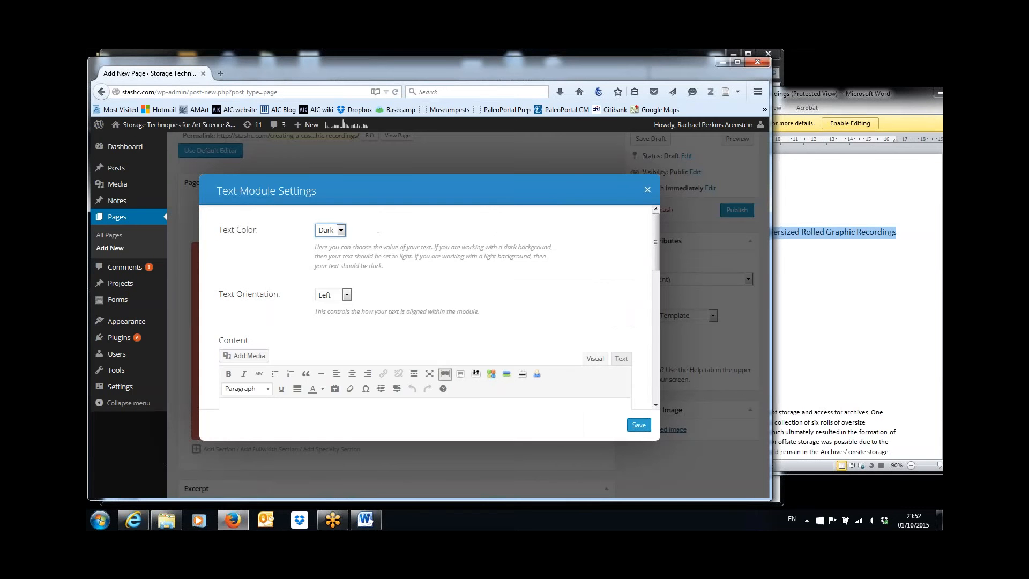
{"action": "left_click", "coordinate": [820, 244]}
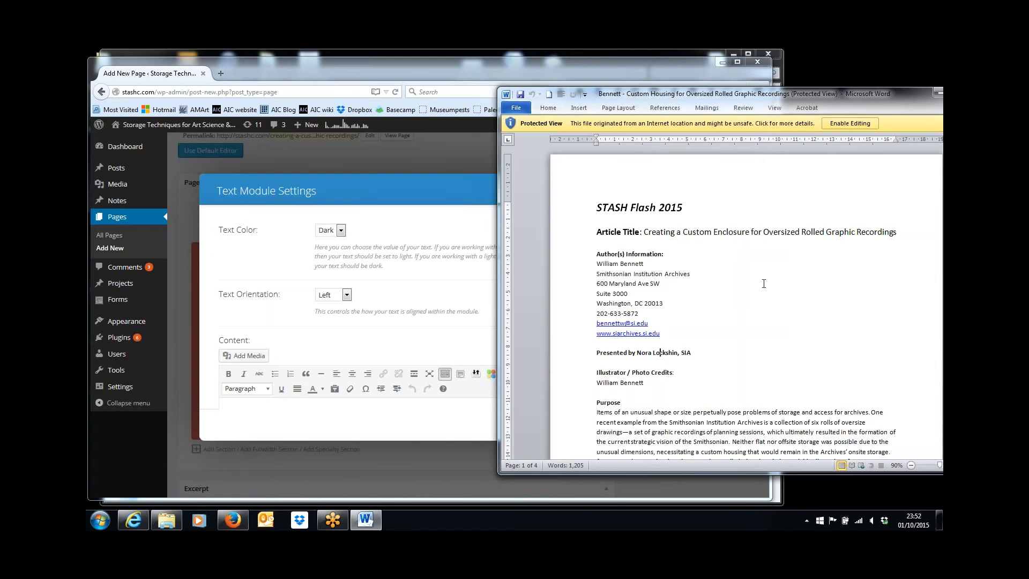
{"action": "scroll", "coordinate": [764, 284], "scroll_direction": "down", "scroll_amount": 3}
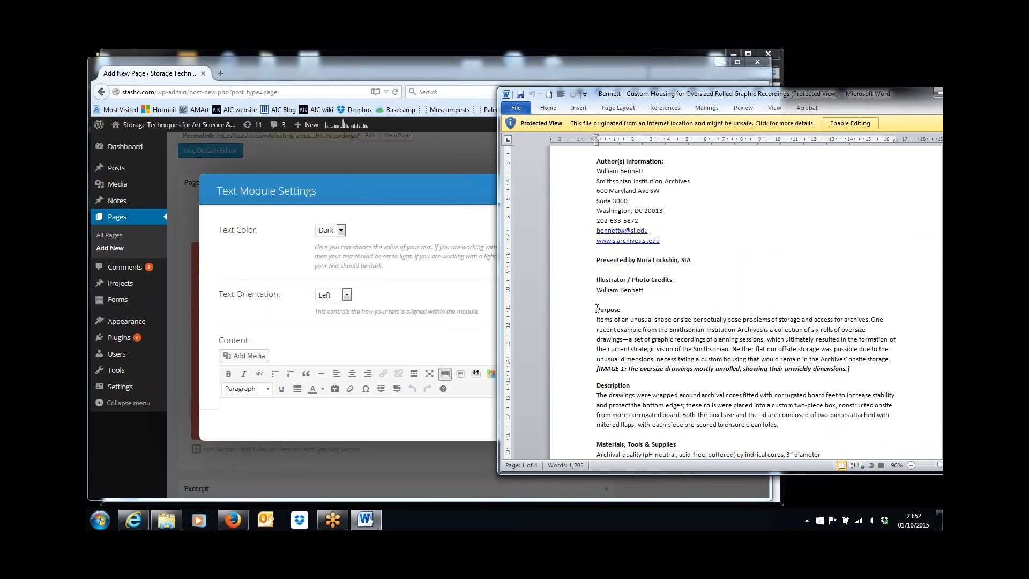
{"action": "left_click_drag", "start_coordinate": [596, 309], "coordinate": [779, 359]}
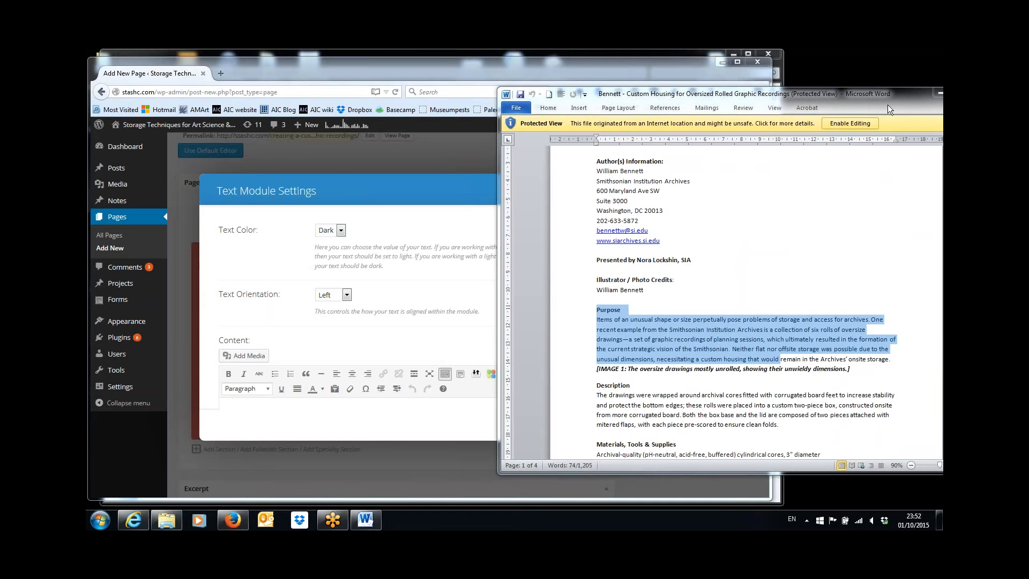
{"action": "left_click", "coordinate": [784, 360]}
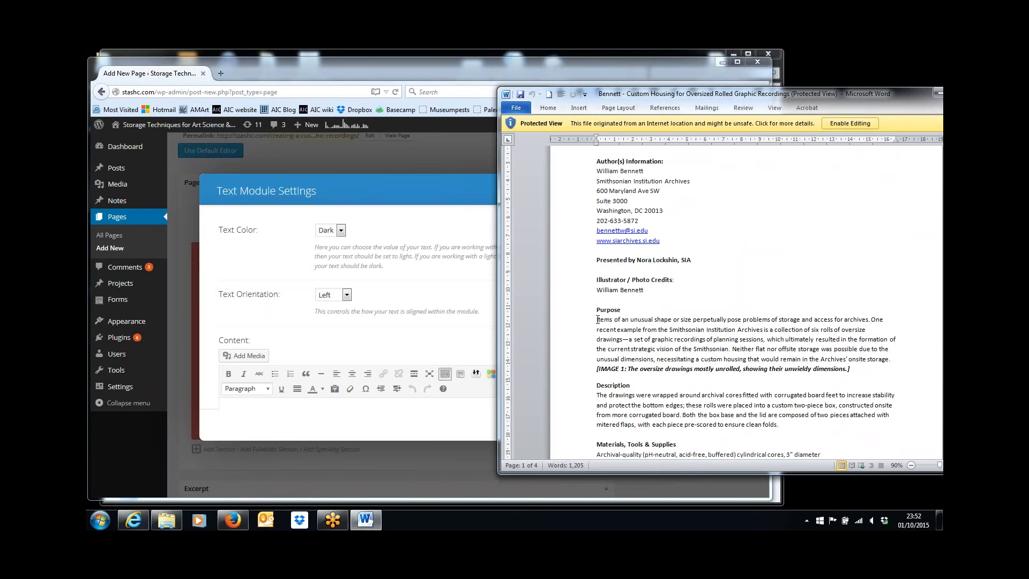
{"action": "left_click_drag", "start_coordinate": [596, 310], "coordinate": [894, 355]}
{"action": "key", "text": "ctrl+c"}
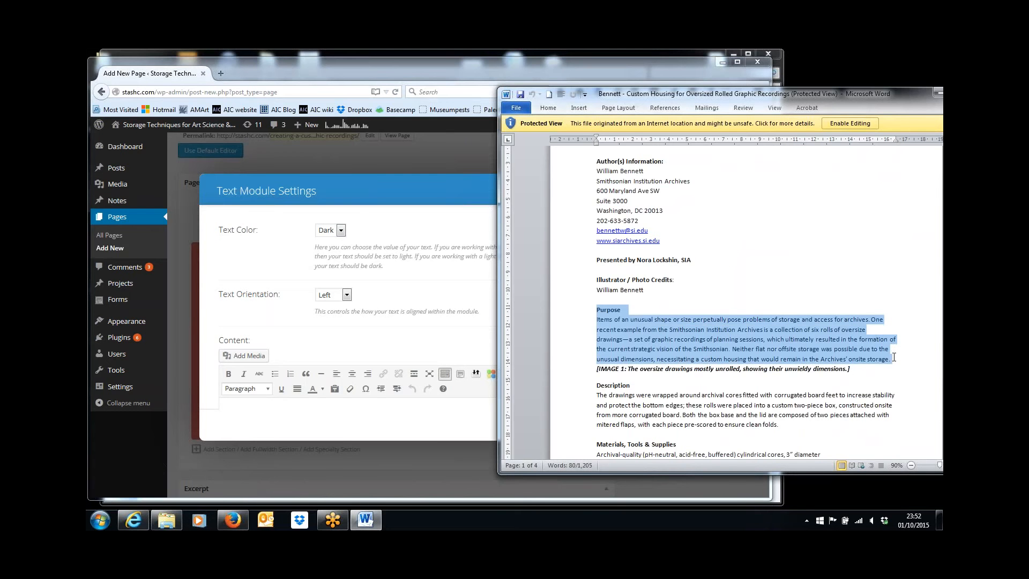
{"action": "left_click", "coordinate": [336, 390]}
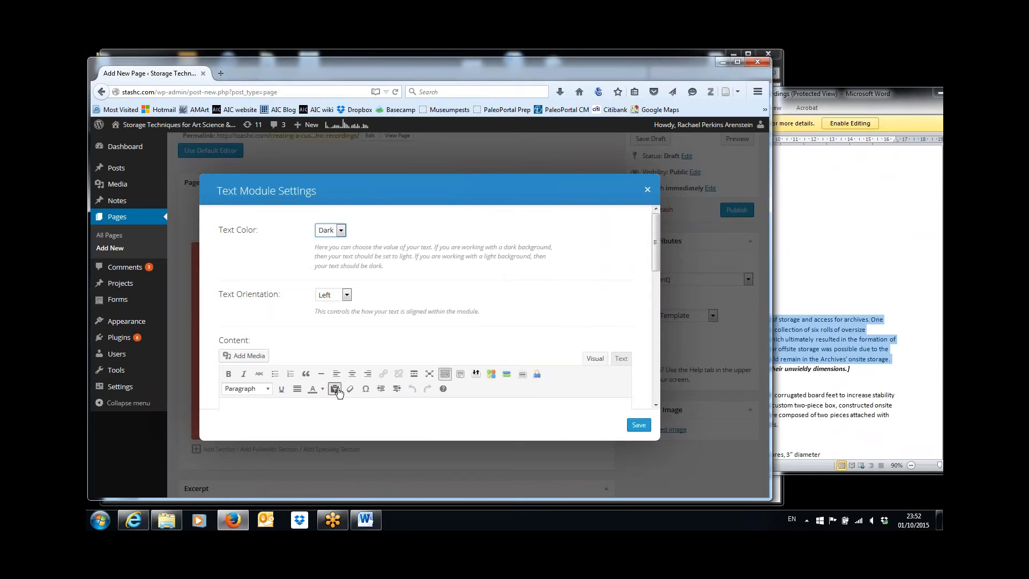
Paste the Purpose section into the text module and make Purpose a Heading 2
{"action": "left_click", "coordinate": [324, 411]}
{"action": "left_click_drag", "start_coordinate": [655, 263], "coordinate": [657, 295]}
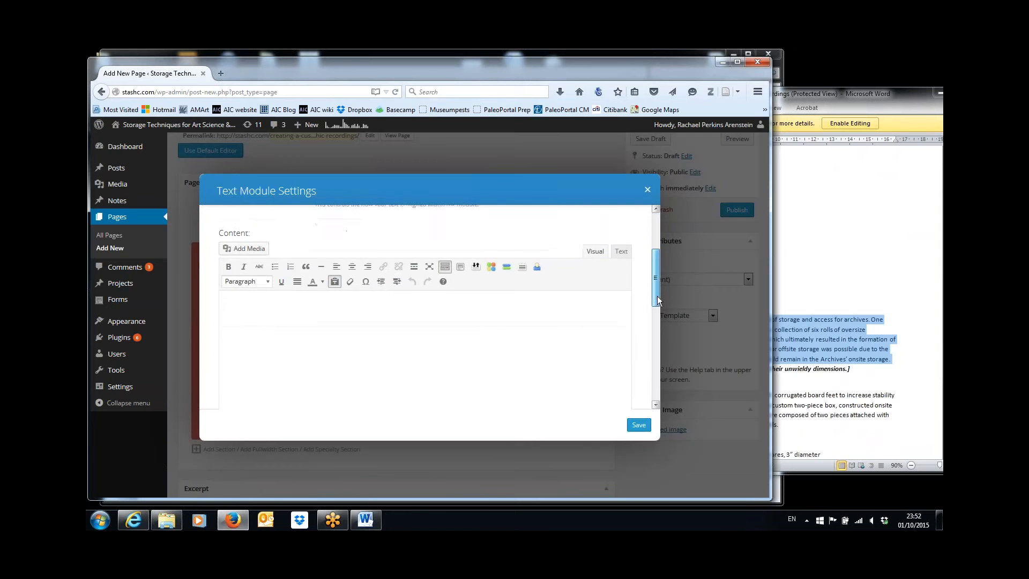
{"action": "left_click", "coordinate": [500, 304]}
{"action": "key", "text": "ctrl+v"}
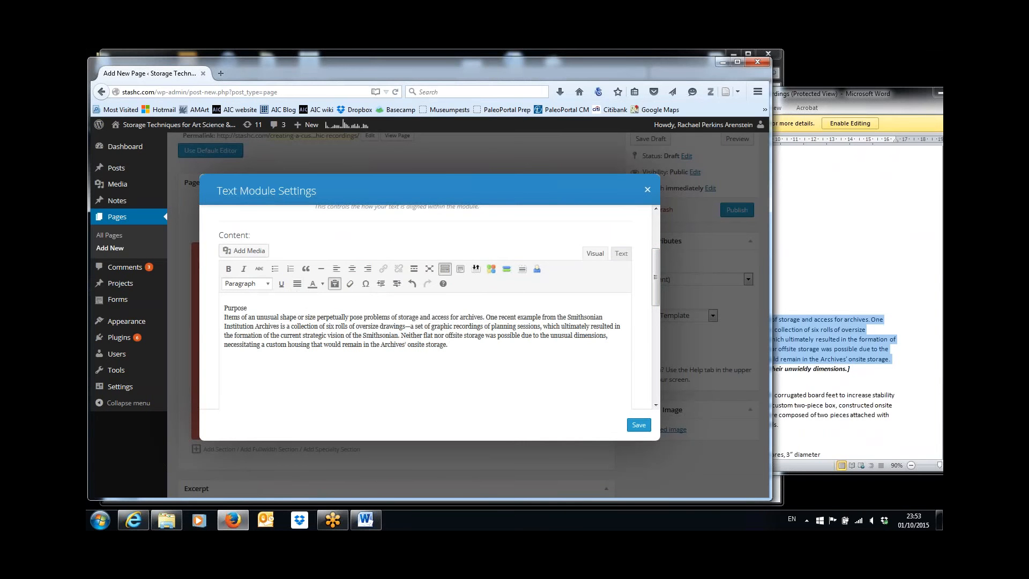
{"action": "double_click", "coordinate": [232, 307]}
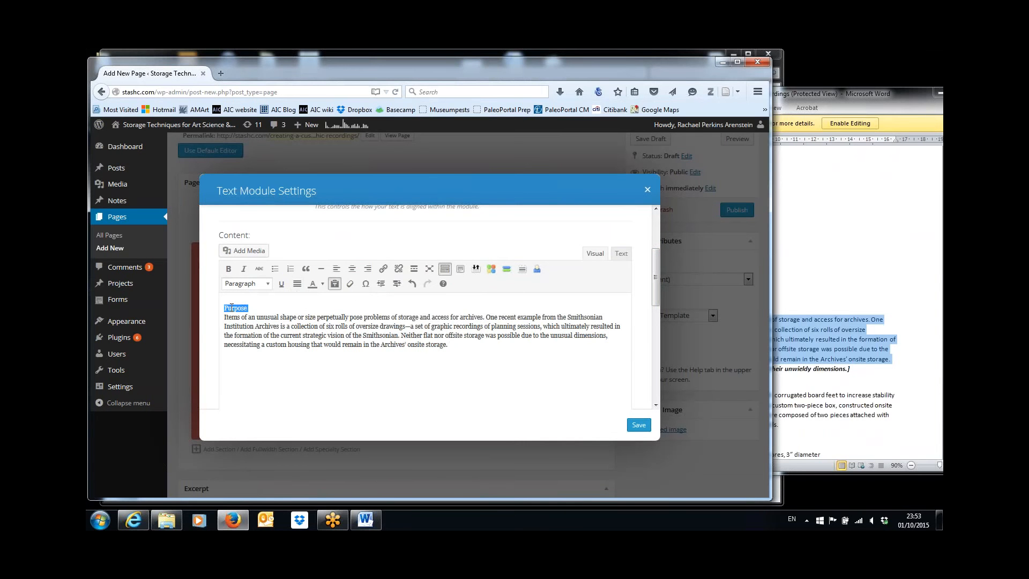
{"action": "left_click", "coordinate": [266, 286]}
{"action": "left_click", "coordinate": [261, 374]}
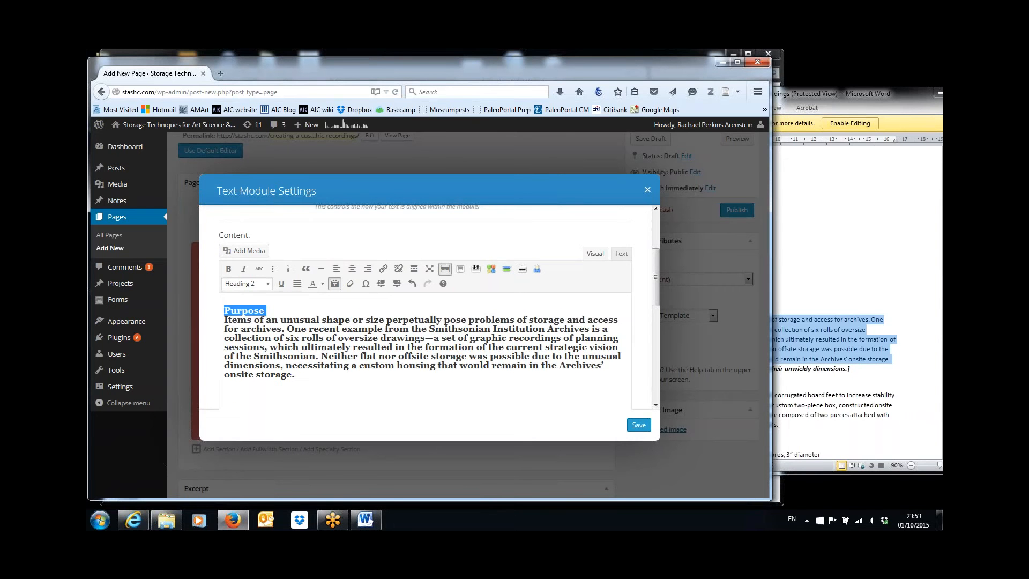
Set the body text to normal Paragraph and remove the blank line under the heading
{"action": "left_click", "coordinate": [271, 319]}
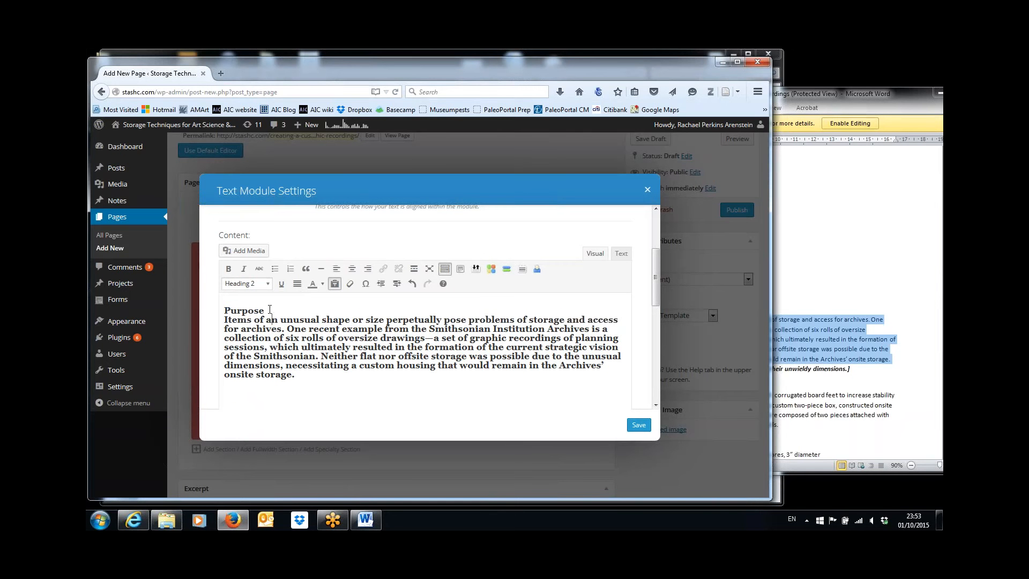
{"action": "key", "text": "Return"}
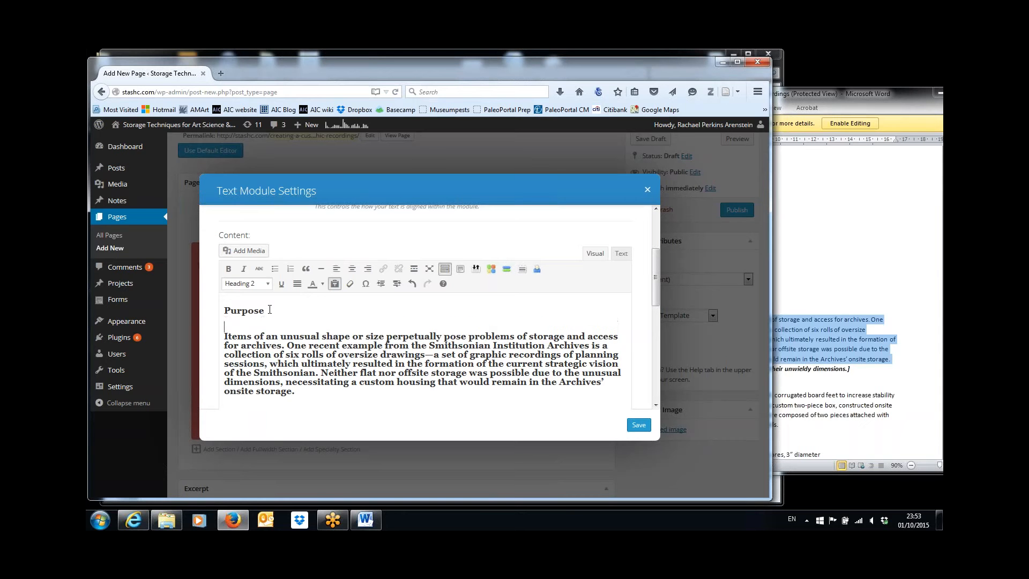
{"action": "key", "text": "shift+Down"}
{"action": "key", "text": "shift+Down"}
{"action": "key", "text": "shift+Down"}
{"action": "key", "text": "shift+Down"}
{"action": "key", "text": "shift+Down"}
{"action": "key", "text": "shift+Down"}
{"action": "key", "text": "shift+Down"}
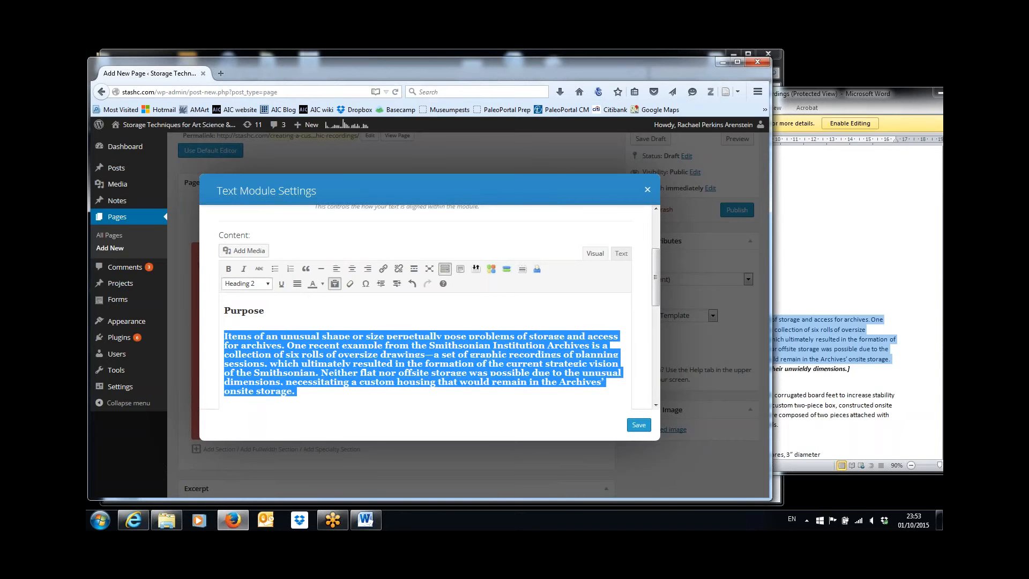
{"action": "left_click", "coordinate": [268, 283]}
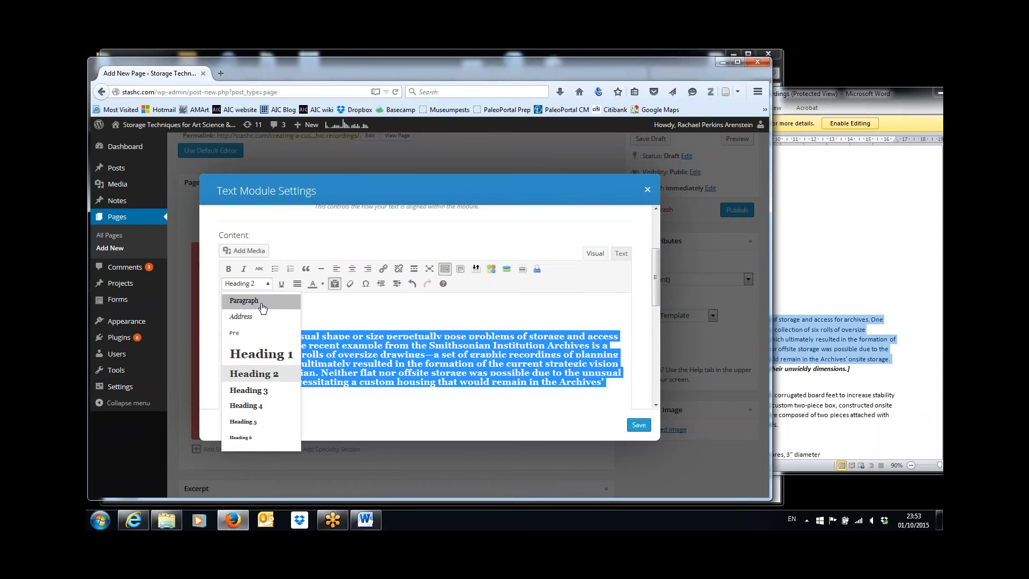
{"action": "left_click", "coordinate": [252, 301]}
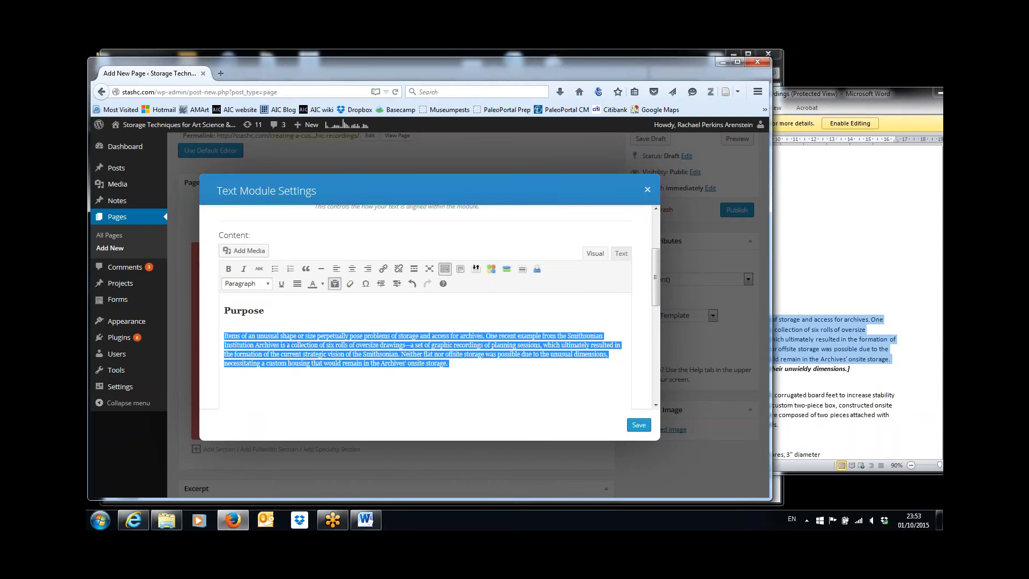
{"action": "left_click", "coordinate": [279, 325]}
{"action": "key", "text": "Delete"}
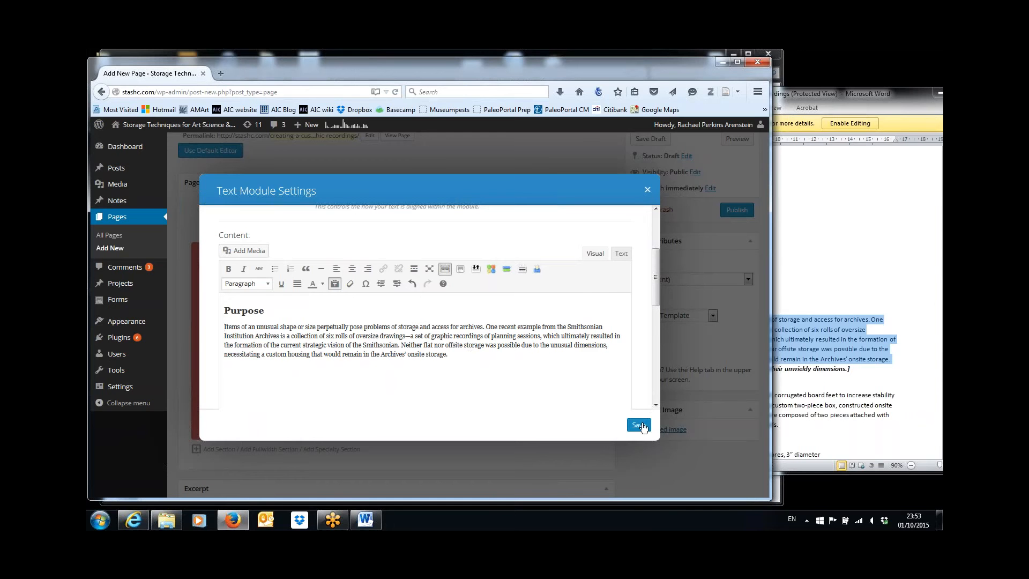
{"action": "left_click", "coordinate": [852, 383]}
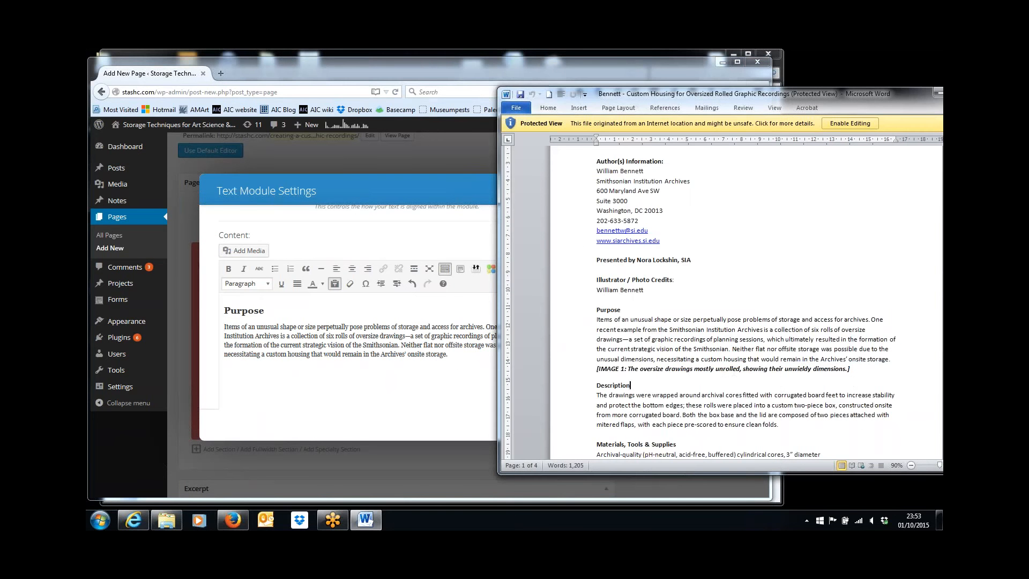
Save the Purpose module, open the next text module and select the author contact block in Word
{"action": "left_click", "coordinate": [423, 385]}
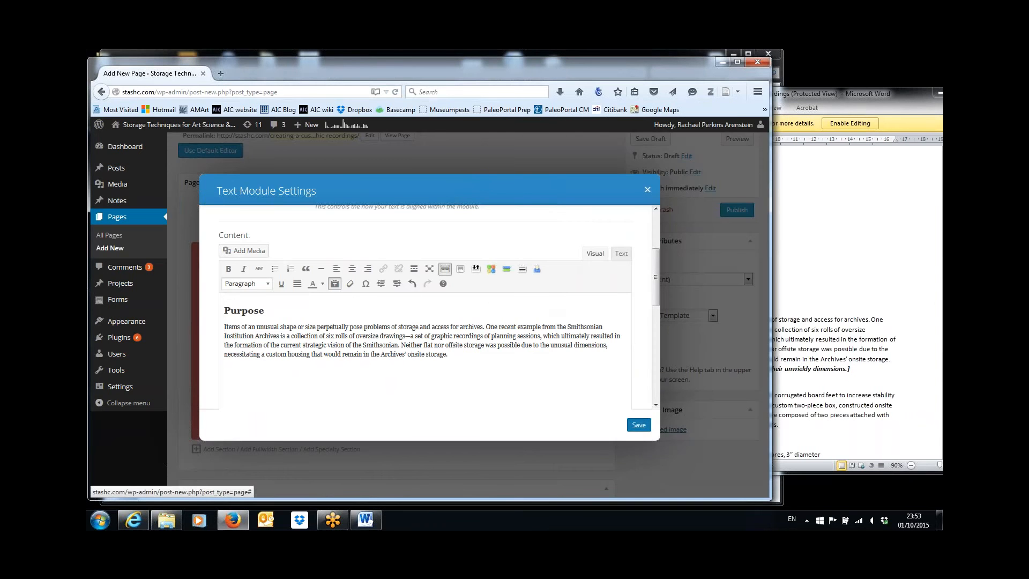
{"action": "left_click", "coordinate": [638, 425]}
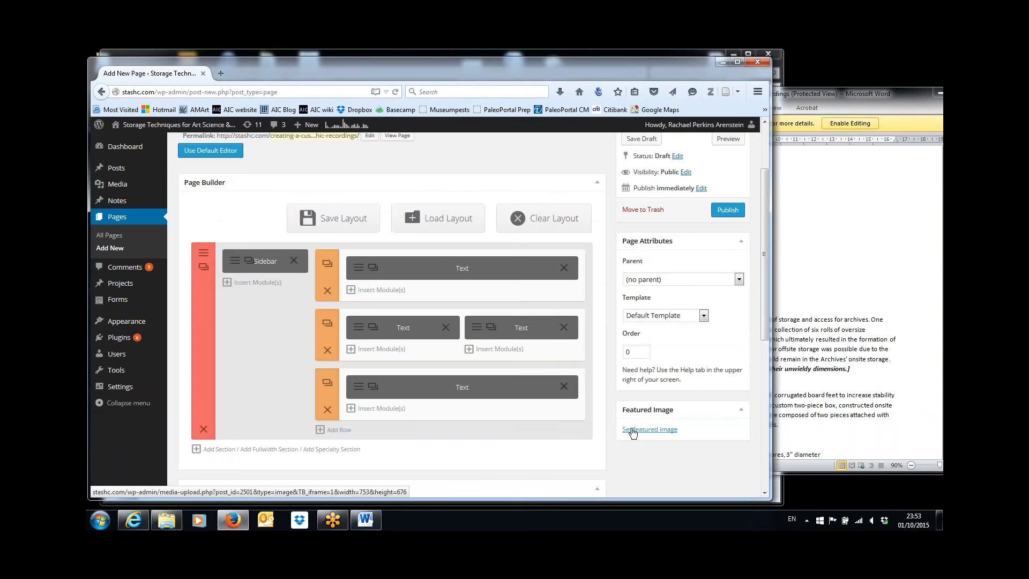
{"action": "left_click", "coordinate": [479, 330]}
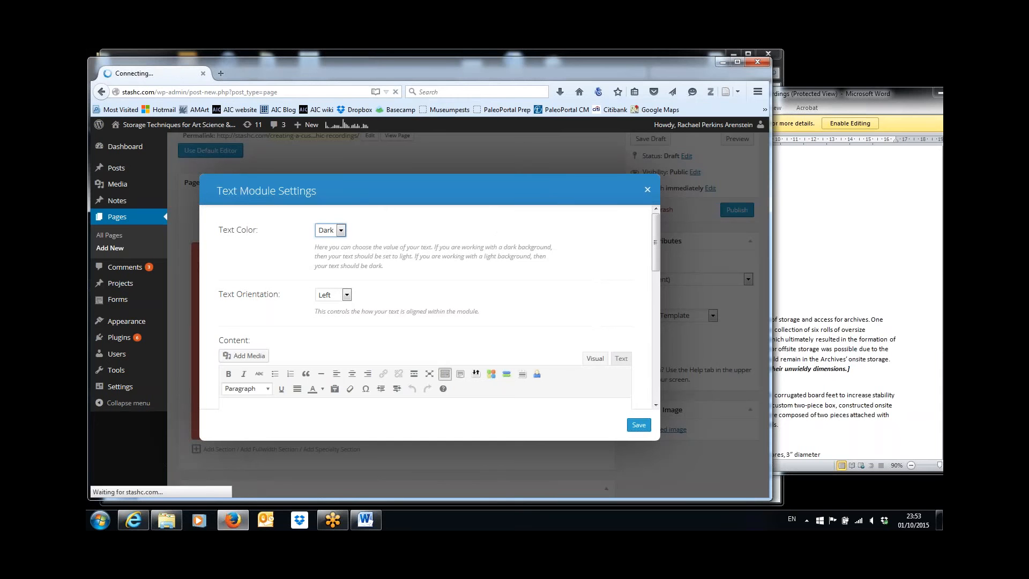
{"action": "left_click", "coordinate": [789, 379]}
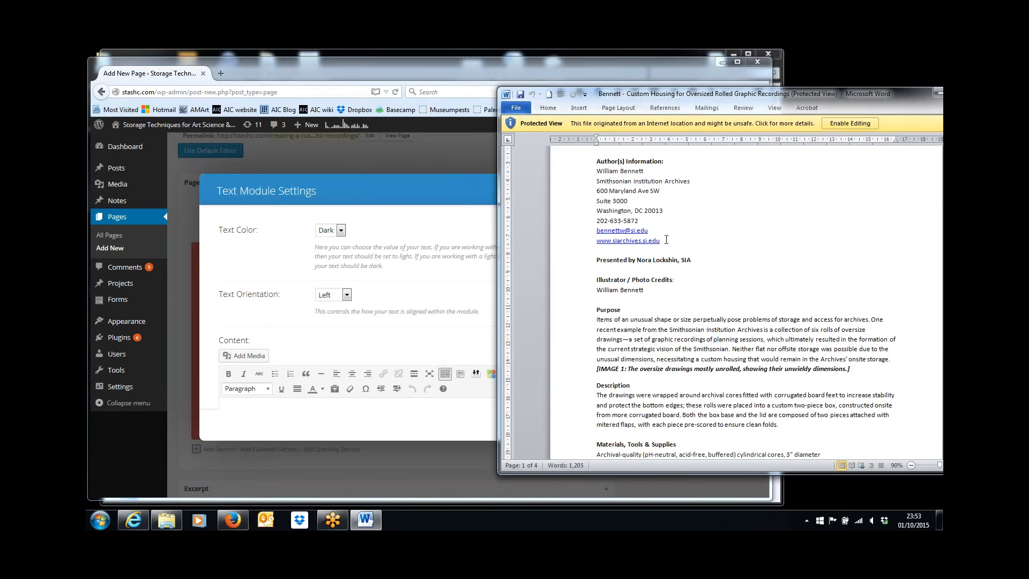
{"action": "left_click_drag", "start_coordinate": [665, 241], "coordinate": [593, 166]}
{"action": "key", "text": "ctrl+c"}
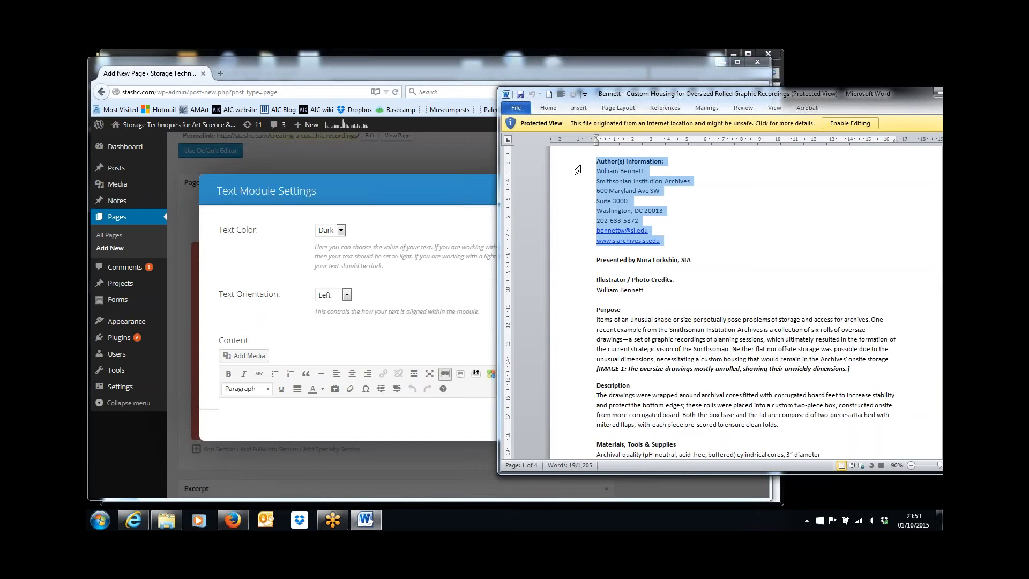
{"action": "left_click", "coordinate": [333, 389]}
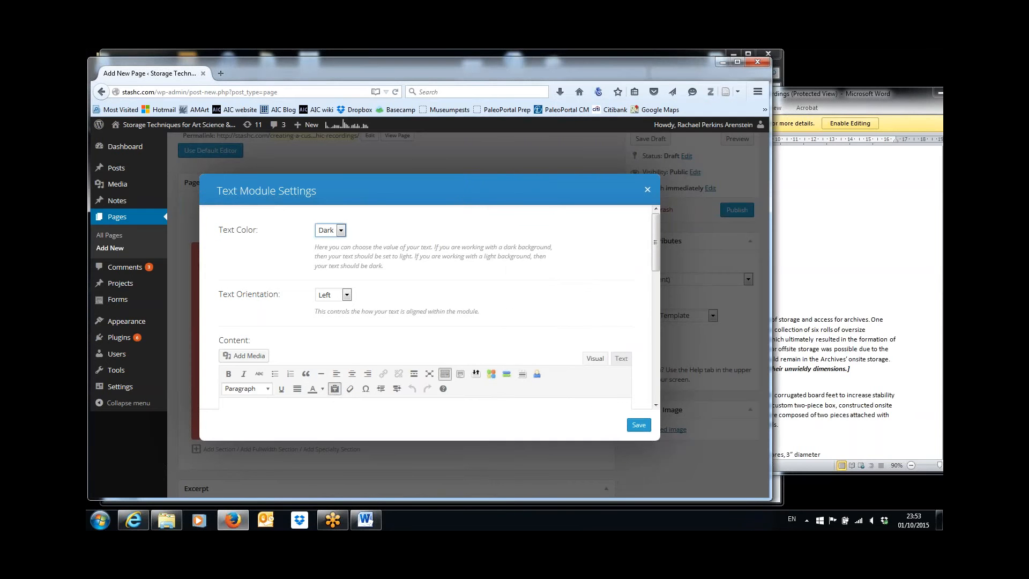
{"action": "left_click", "coordinate": [330, 407]}
{"action": "left_click", "coordinate": [334, 392]}
Paste the Author(s) heading and contact details, deleting the redundant Author(s) Information line
{"action": "key", "text": "ctrl+v"}
{"action": "left_click_drag", "start_coordinate": [655, 264], "coordinate": [659, 307]}
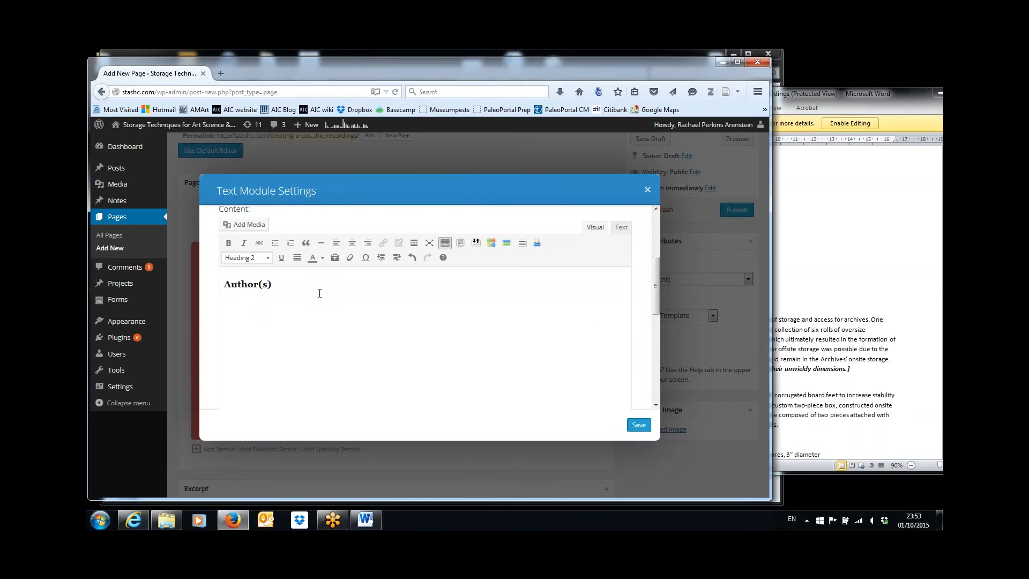
{"action": "key", "text": "Return"}
{"action": "key", "text": "ctrl+v"}
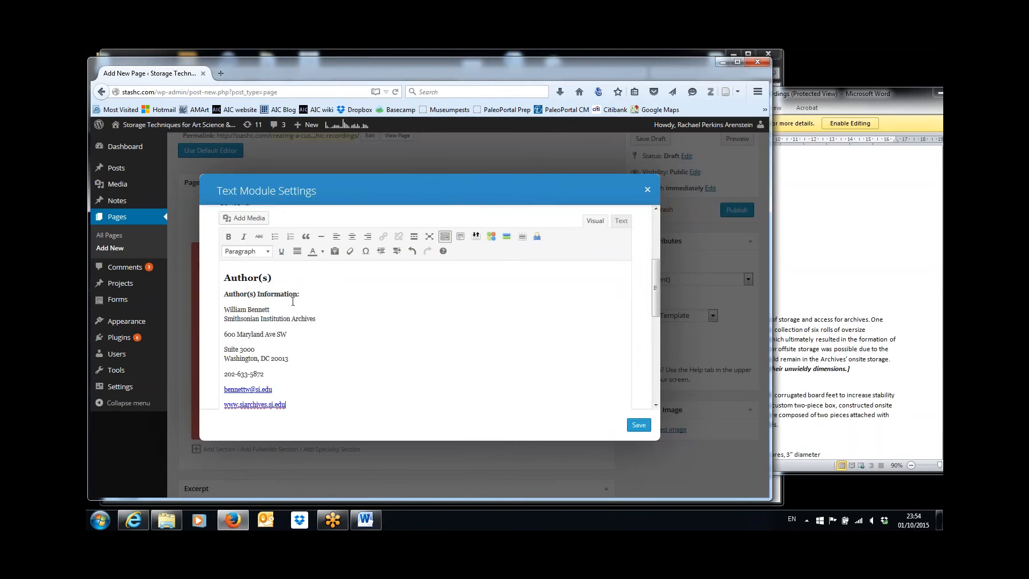
{"action": "left_click_drag", "start_coordinate": [303, 295], "coordinate": [193, 291]}
{"action": "key", "text": "BackSpace"}
{"action": "key", "text": "BackSpace"}
{"action": "key", "text": "Down"}
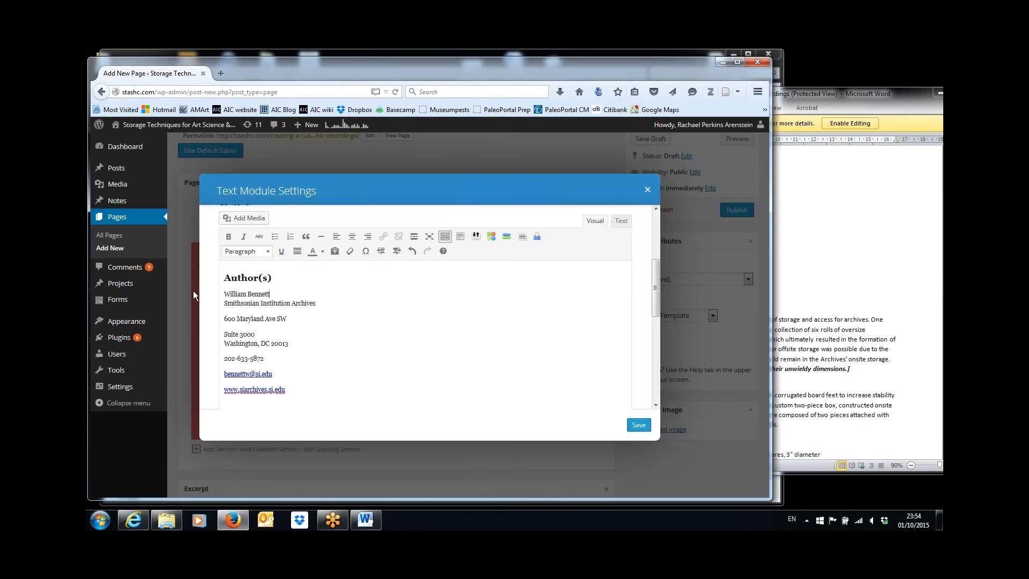
{"action": "key", "text": "Up"}
{"action": "key", "text": "Down"}
Tidy the address so the institution, street, Suite 3000 and phone sit on separate lines
{"action": "key", "text": "shift+Return"}
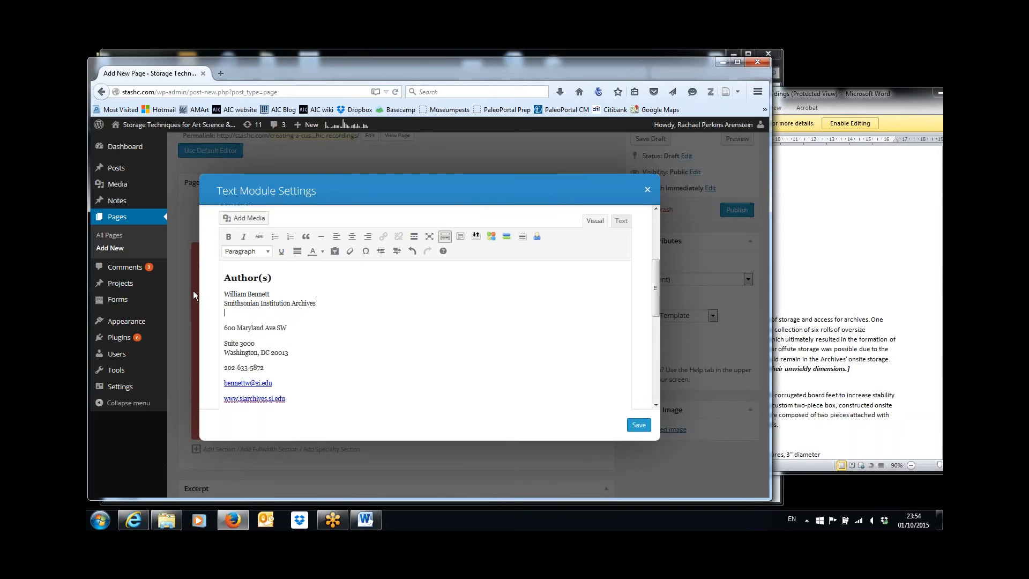
{"action": "key", "text": "Delete"}
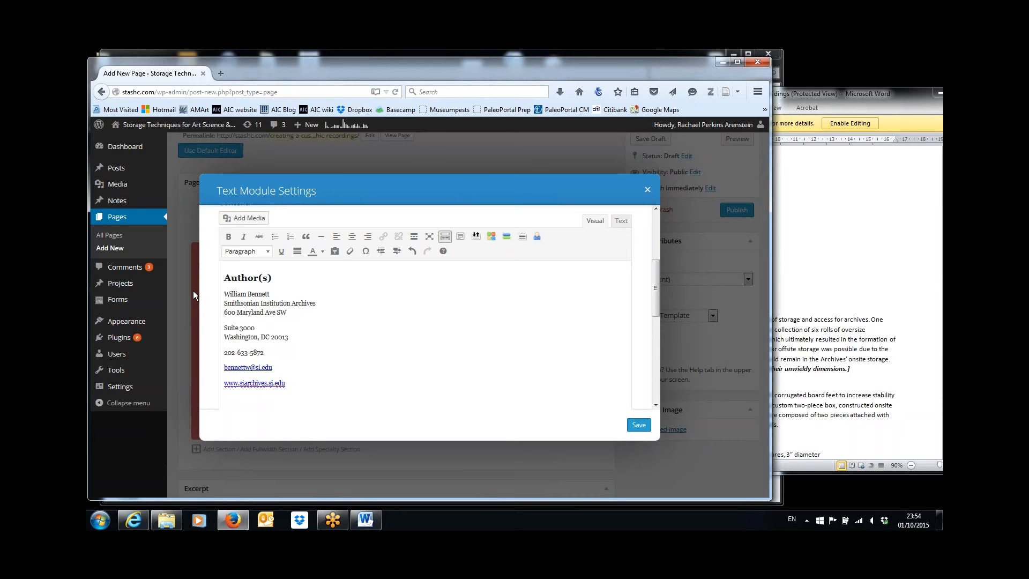
{"action": "key", "text": "Delete"}
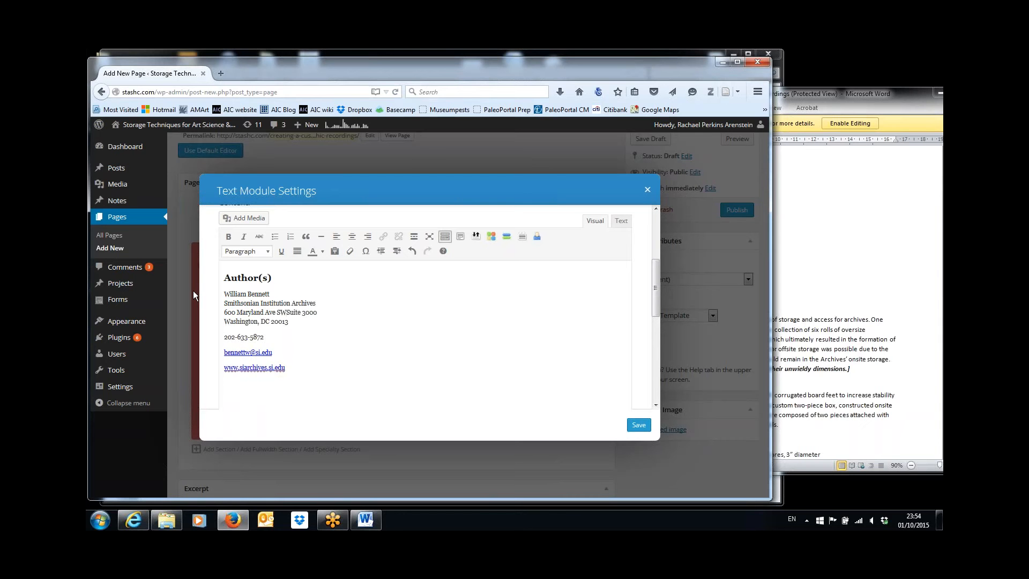
{"action": "key", "text": "shift+Return"}
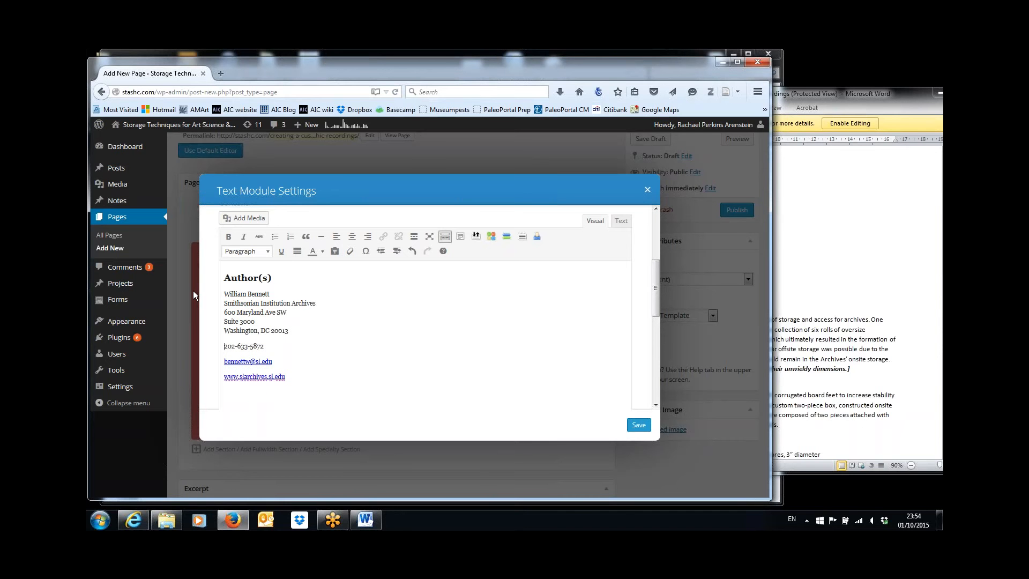
{"action": "key", "text": "Delete"}
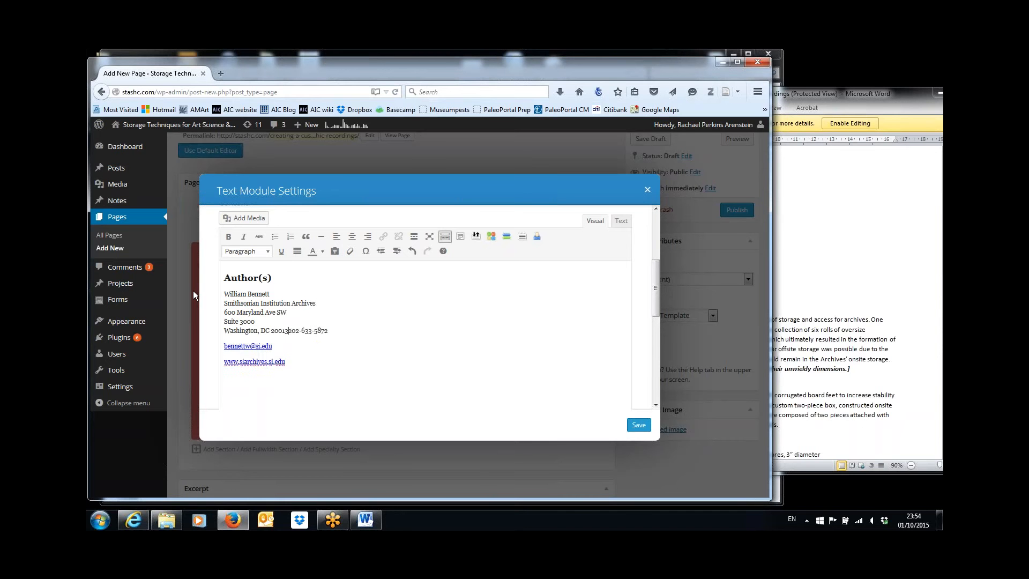
{"action": "key", "text": "shift+Return"}
Place the e-mail link and the website link on their own lines below the phone
{"action": "key", "text": "Down"}
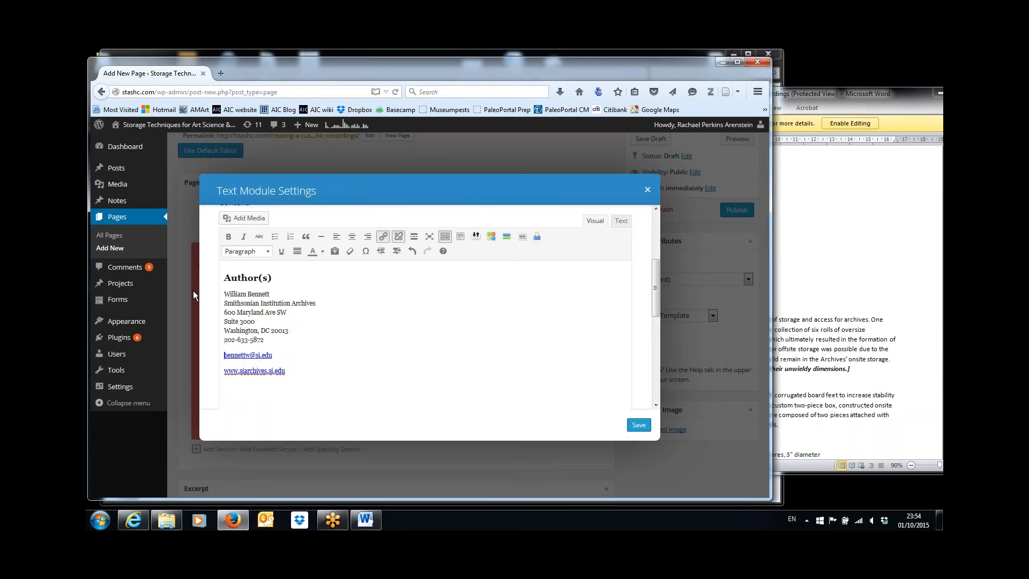
{"action": "key", "text": "Return"}
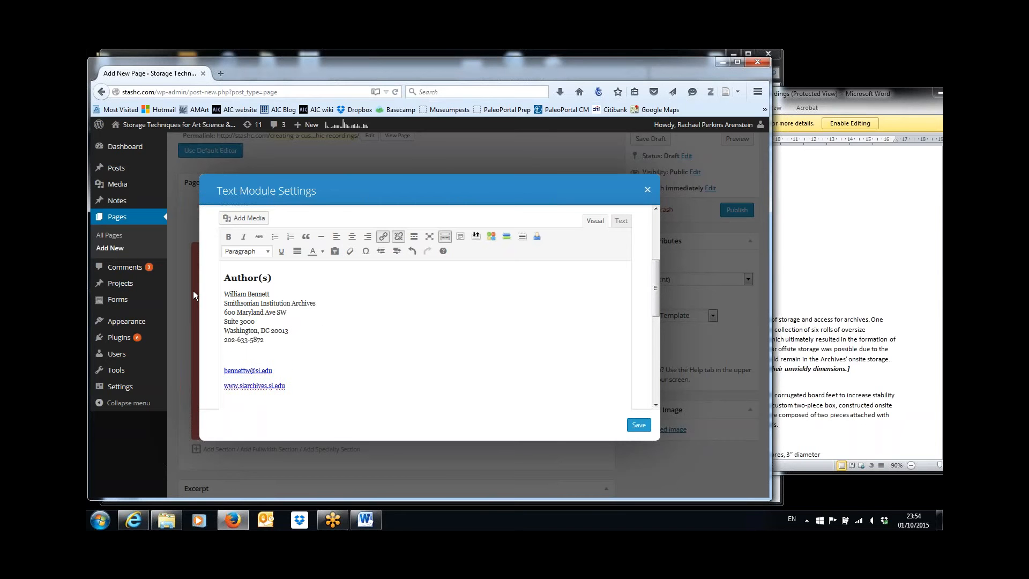
{"action": "key", "text": "BackSpace"}
{"action": "key", "text": "BackSpace"}
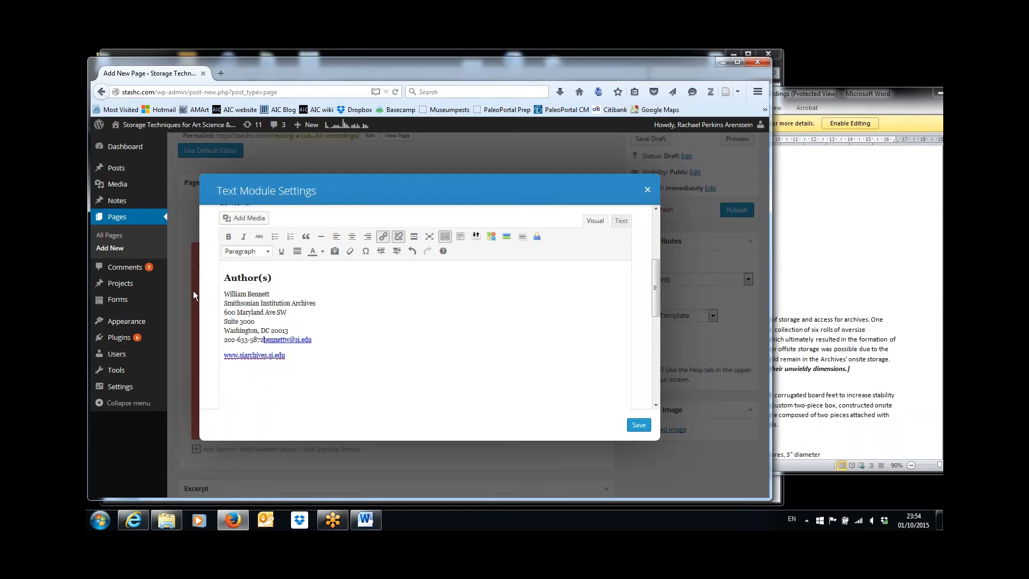
{"action": "key", "text": "shift+Return"}
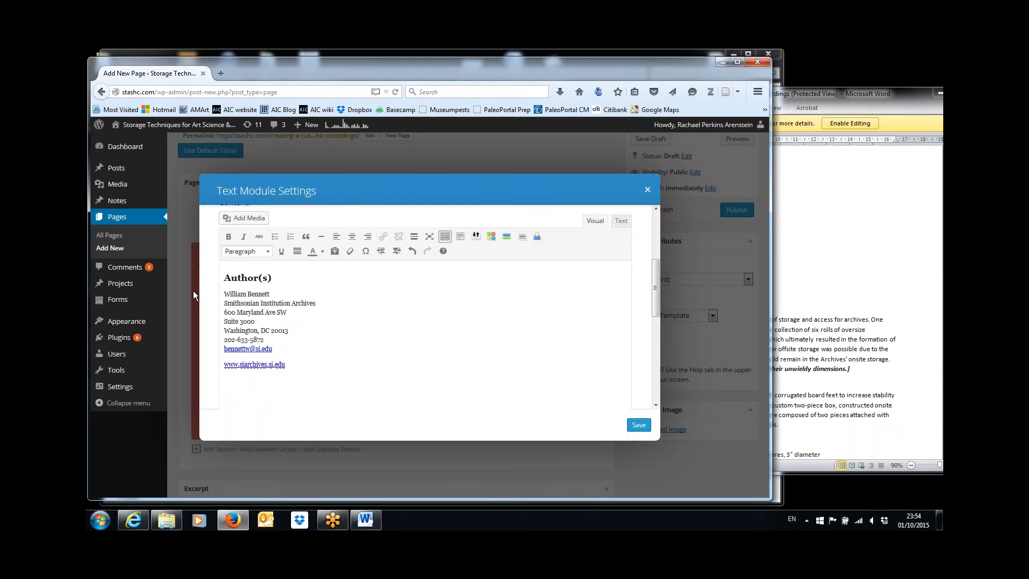
{"action": "key", "text": "Down"}
{"action": "key", "text": "Up"}
{"action": "key", "text": "Down"}
{"action": "key", "text": "BackSpace"}
{"action": "key", "text": "shift+Return"}
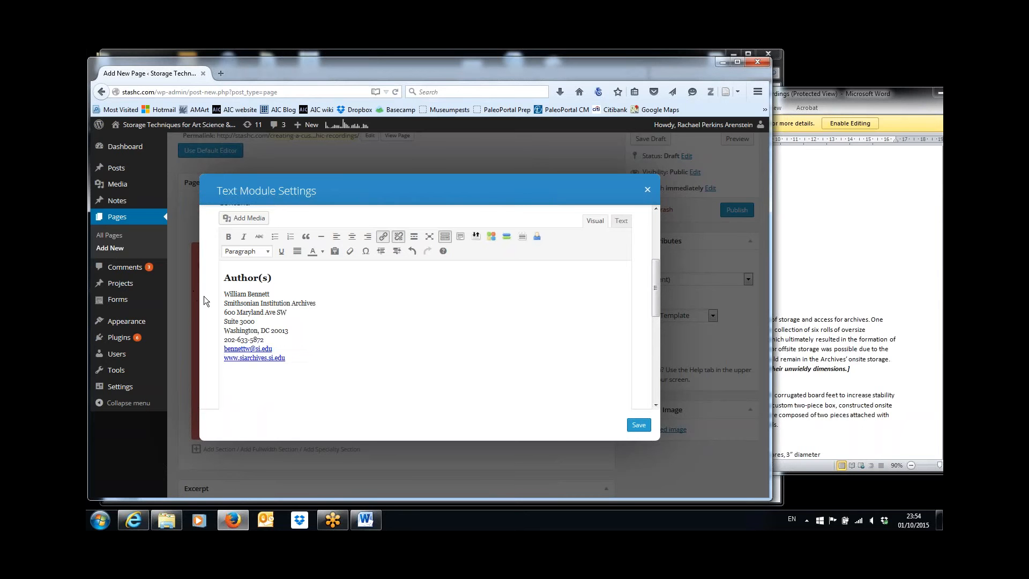
Paste the Illustrator / Photo Credits heading and name from Word below the author block
{"action": "left_click", "coordinate": [909, 379]}
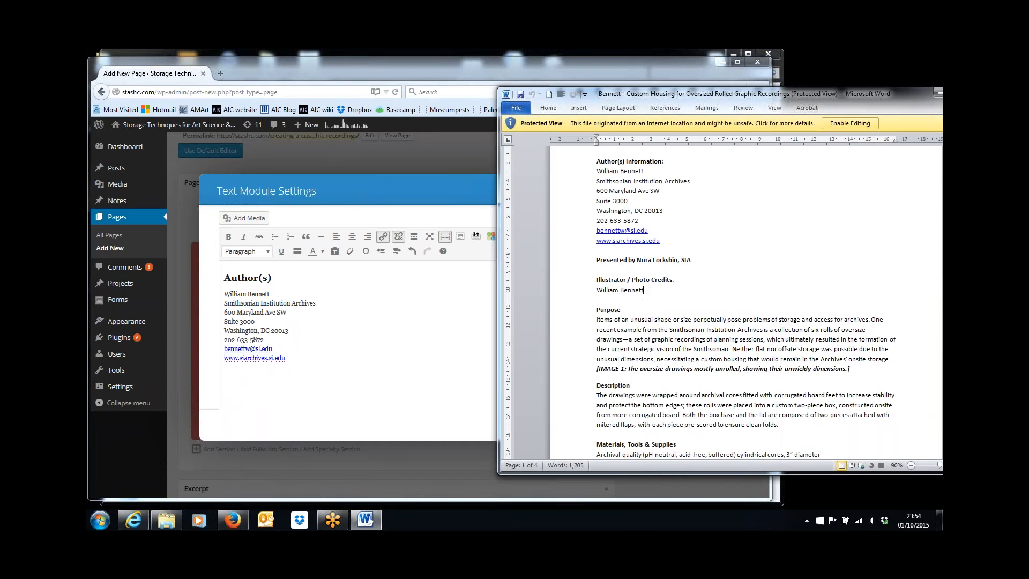
{"action": "left_click_drag", "start_coordinate": [650, 291], "coordinate": [575, 276]}
{"action": "key", "text": "ctrl+c"}
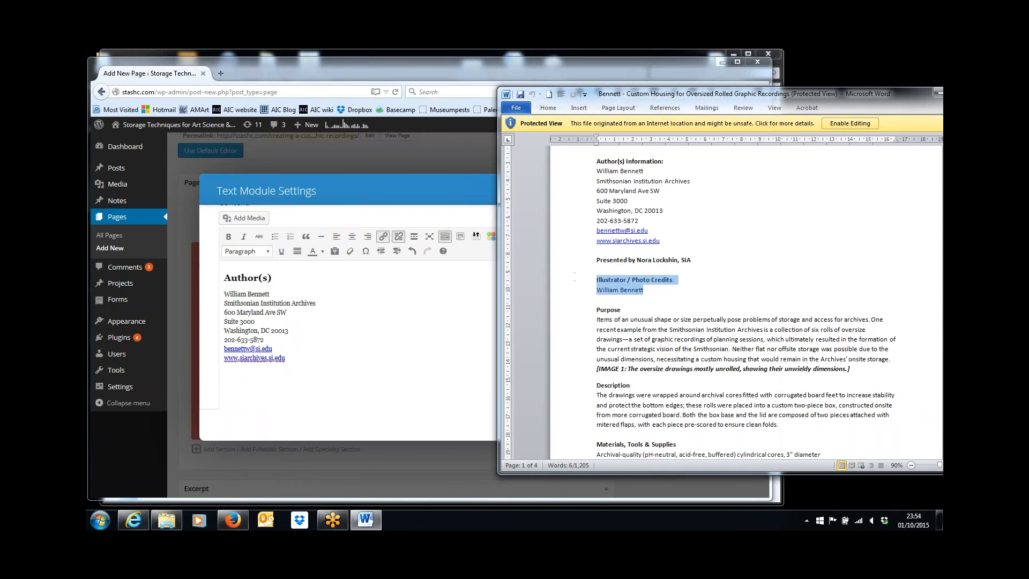
{"action": "left_click", "coordinate": [262, 381]}
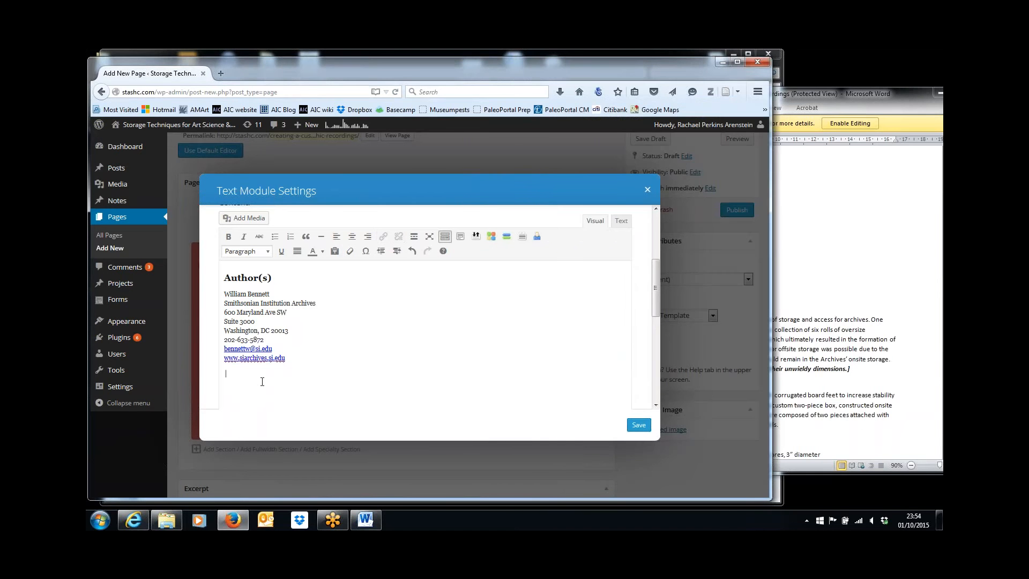
{"action": "key", "text": "ctrl+v"}
Review how the STASH article in Internet Explorer presents its author credits
{"action": "left_click", "coordinate": [776, 496]}
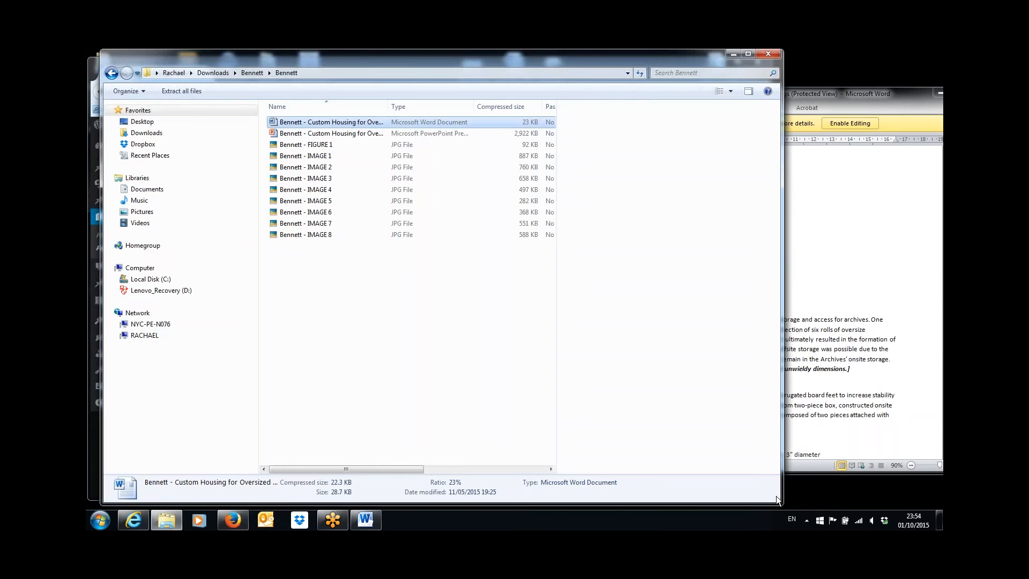
{"action": "left_click", "coordinate": [135, 520]}
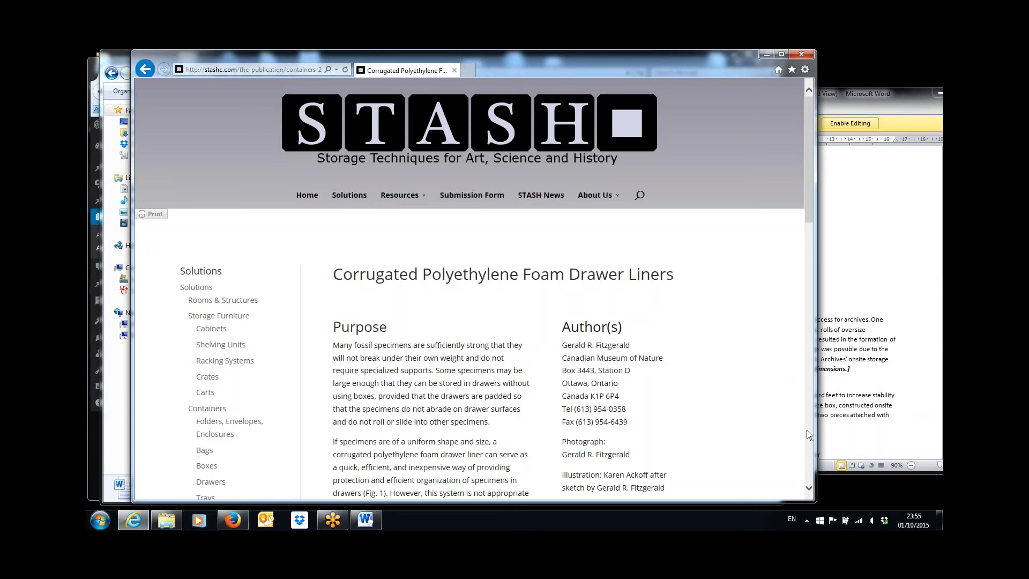
{"action": "left_click", "coordinate": [809, 488]}
{"action": "scroll", "coordinate": [808, 488], "scroll_direction": "down", "scroll_amount": 3}
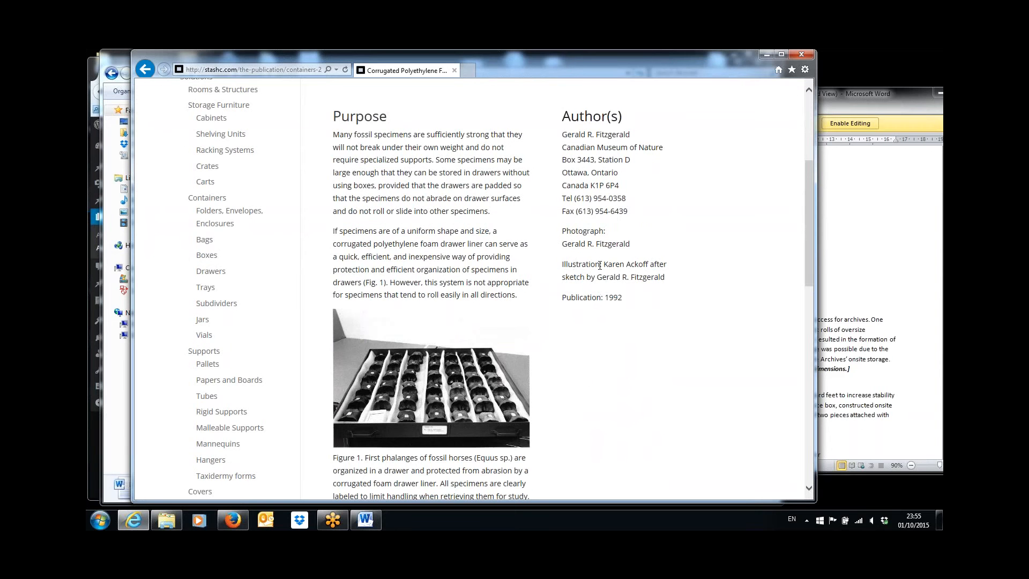
{"action": "left_click_drag", "start_coordinate": [600, 265], "coordinate": [418, 231]}
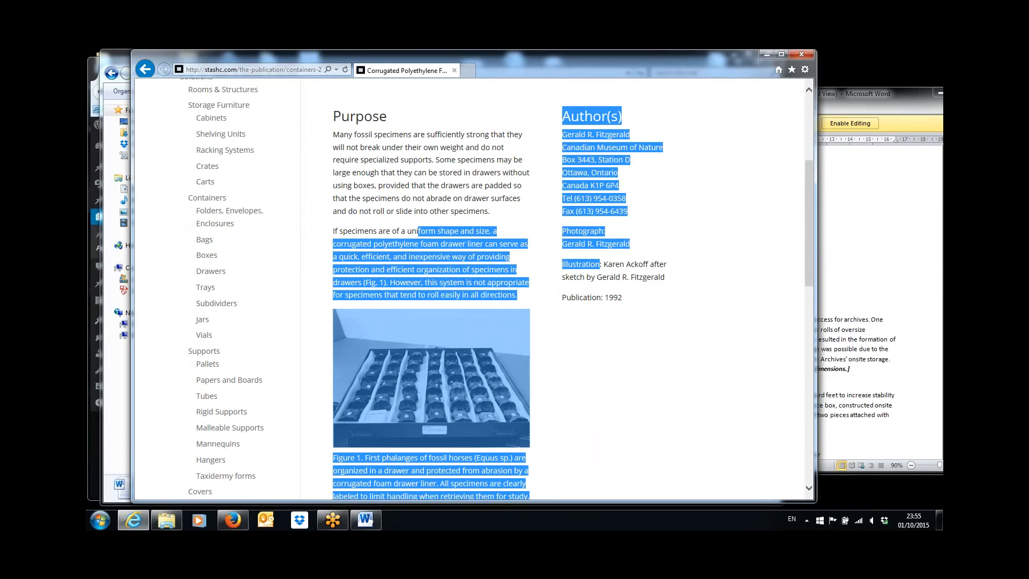
{"action": "scroll", "coordinate": [810, 89], "scroll_direction": "up", "scroll_amount": 4}
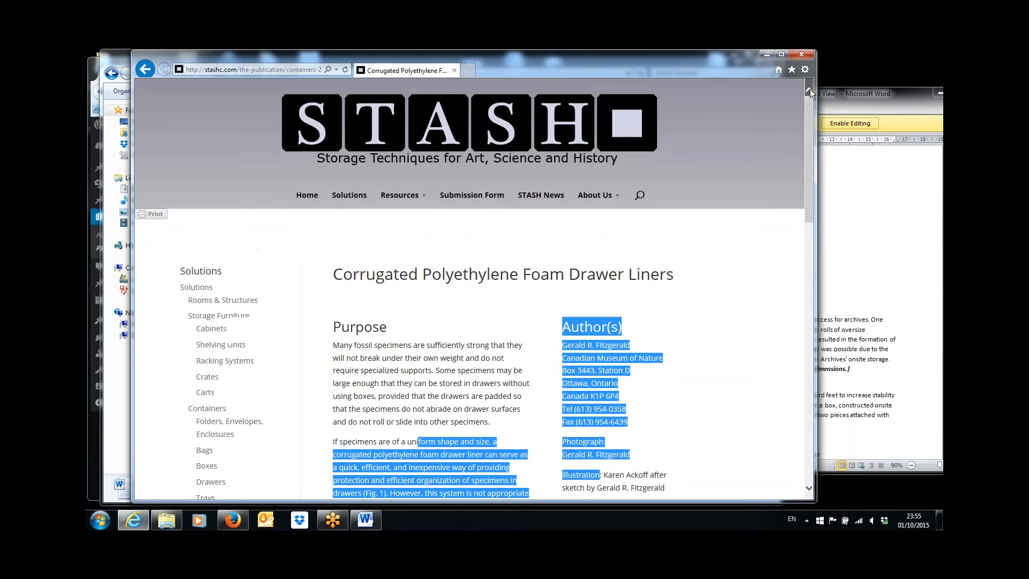
Check the credits in 'A Vertical Storage System for Flat Plaque Baskets', then minimize the browser
{"action": "left_click", "coordinate": [306, 197]}
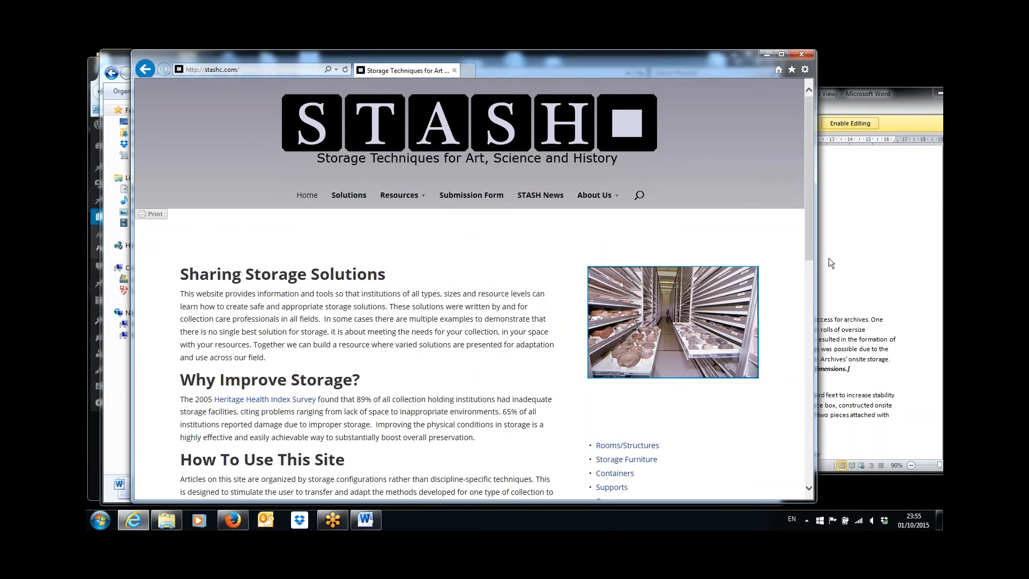
{"action": "scroll", "coordinate": [809, 378], "scroll_direction": "down", "scroll_amount": 6}
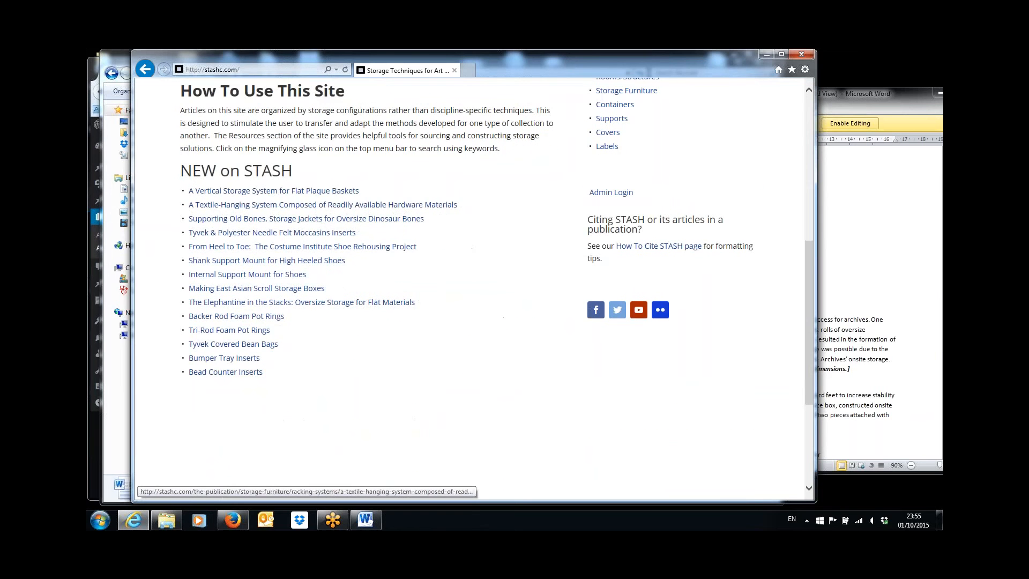
{"action": "left_click", "coordinate": [275, 193]}
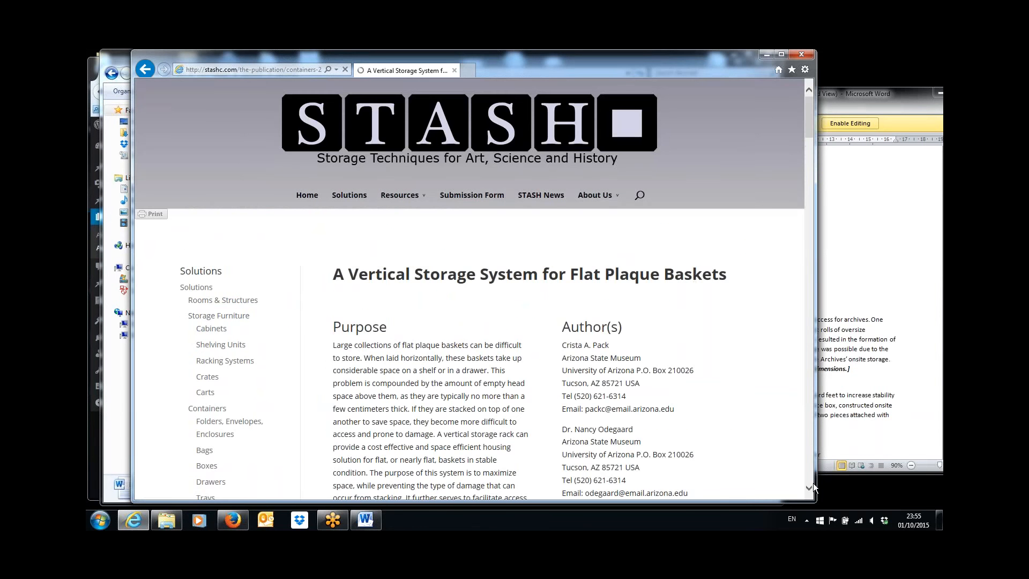
{"action": "scroll", "coordinate": [808, 487], "scroll_direction": "down", "scroll_amount": 4}
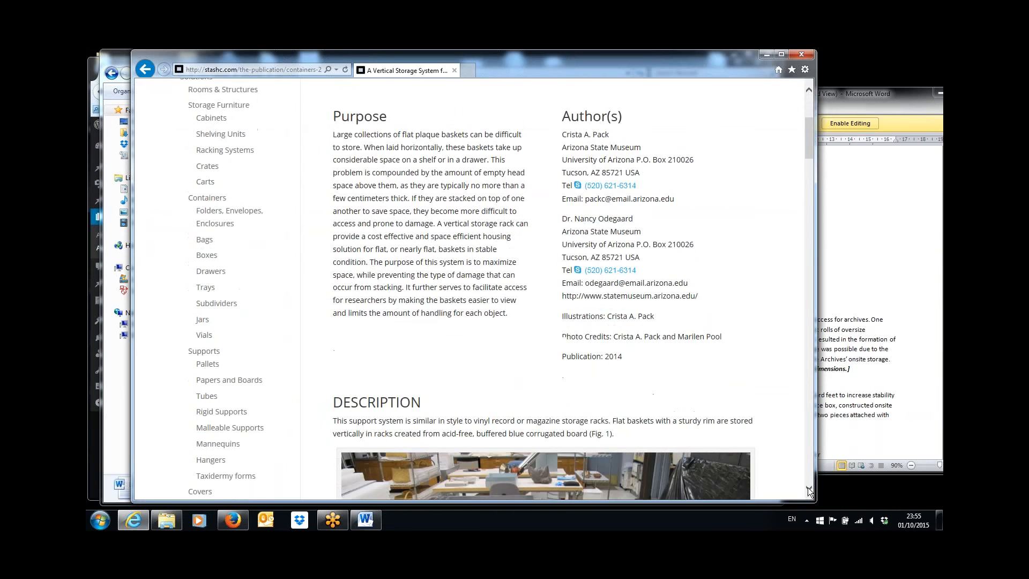
{"action": "scroll", "coordinate": [808, 487], "scroll_direction": "down", "scroll_amount": 1}
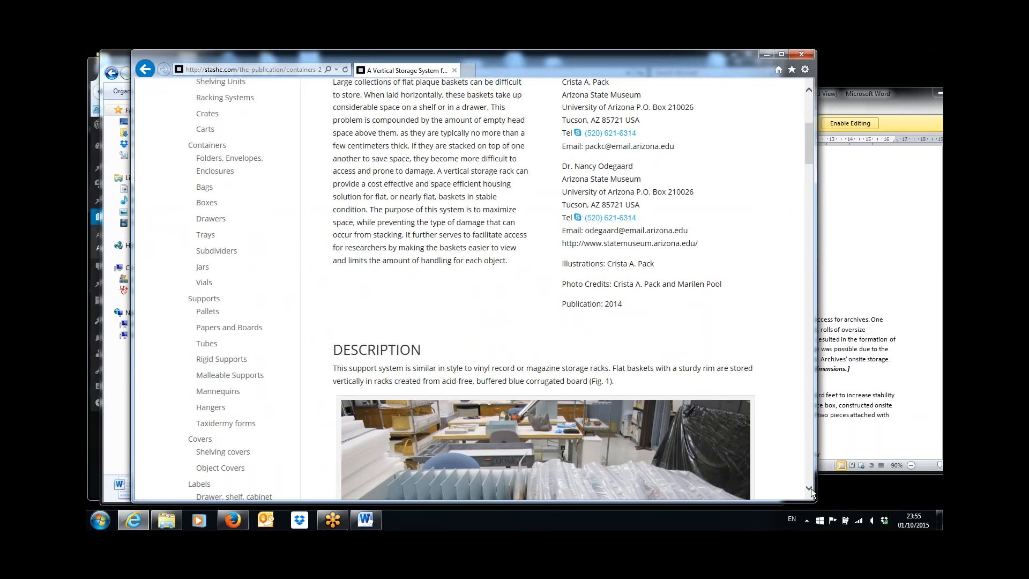
{"action": "scroll", "coordinate": [811, 488], "scroll_direction": "down", "scroll_amount": 1}
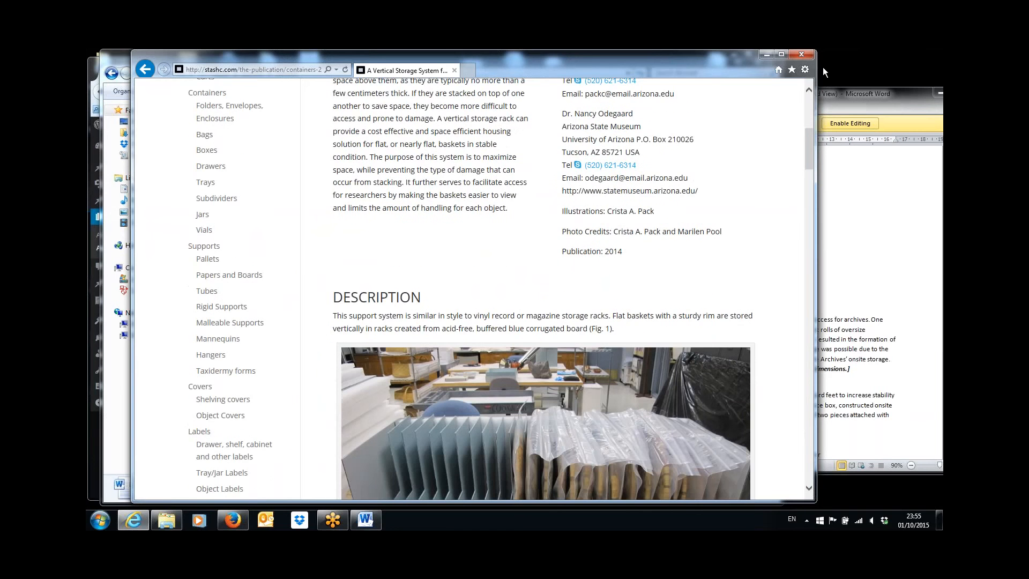
{"action": "left_click", "coordinate": [767, 54]}
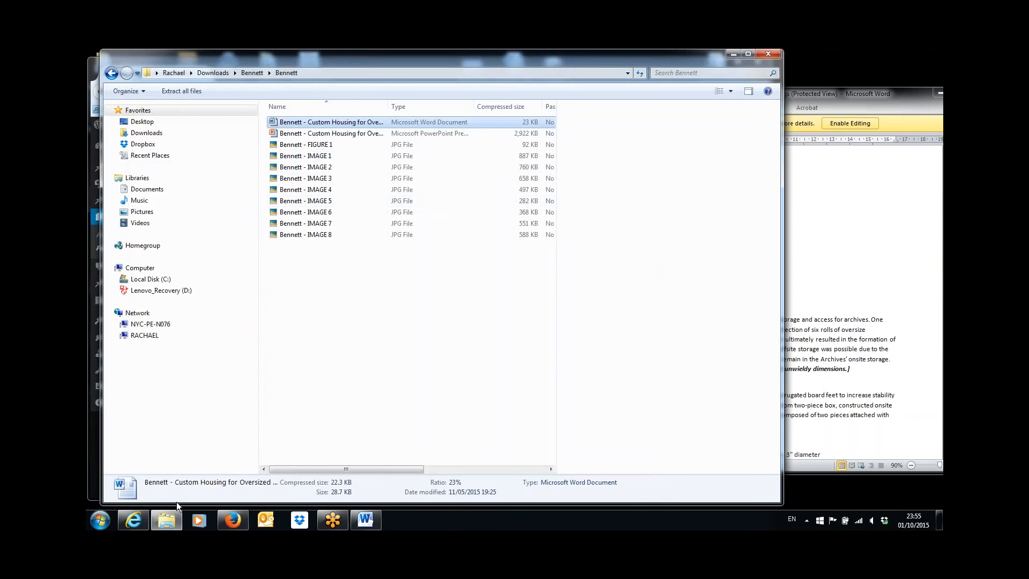
{"action": "left_click", "coordinate": [232, 520]}
Rename the credits heading to a non-bold 'Illustrations:' with the illustrator's name on the same line
{"action": "left_click", "coordinate": [328, 401]}
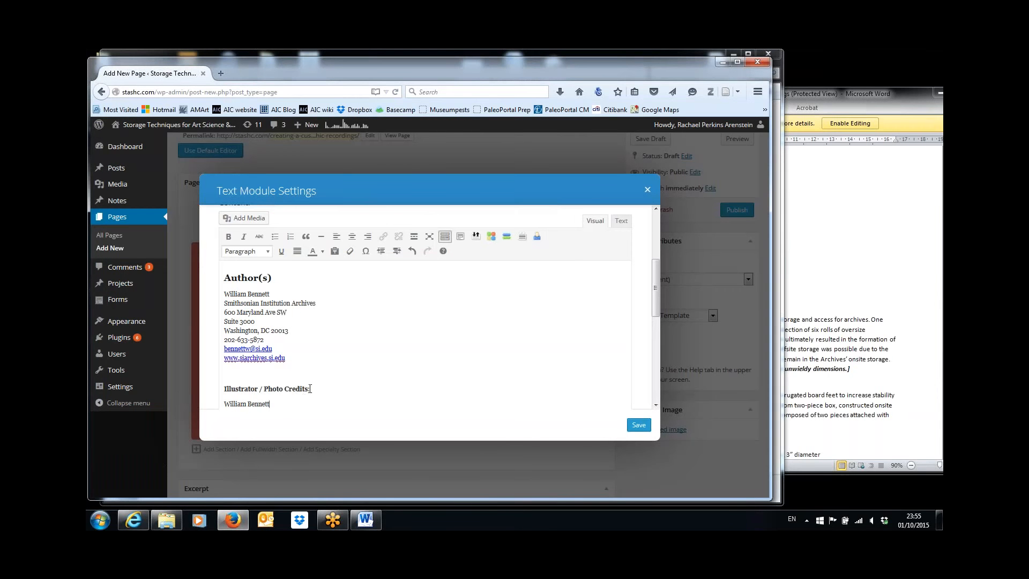
{"action": "left_click_drag", "start_coordinate": [308, 388], "coordinate": [250, 386]}
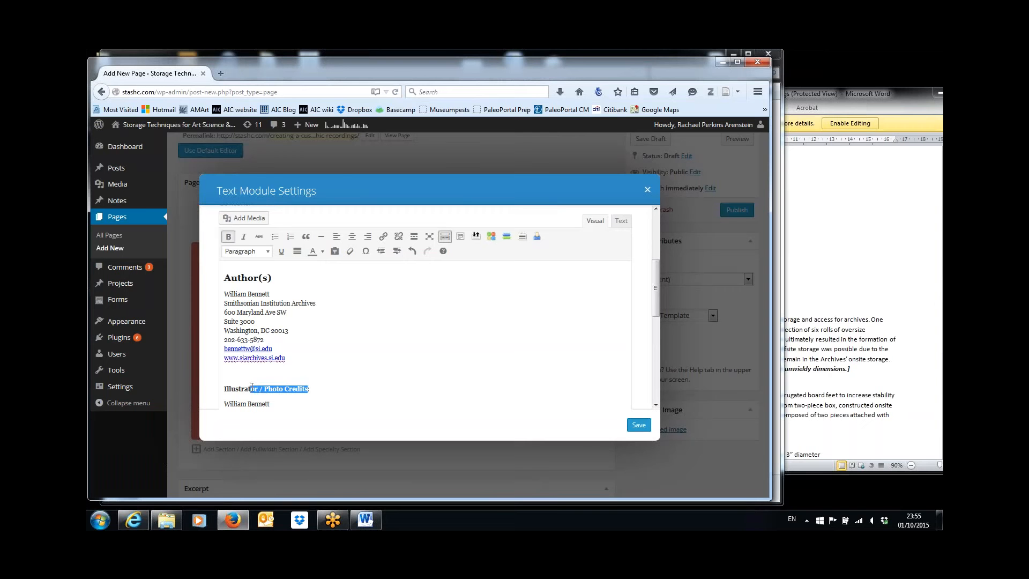
{"action": "key", "text": "BackSpace"}
{"action": "type", "text": "ions:"}
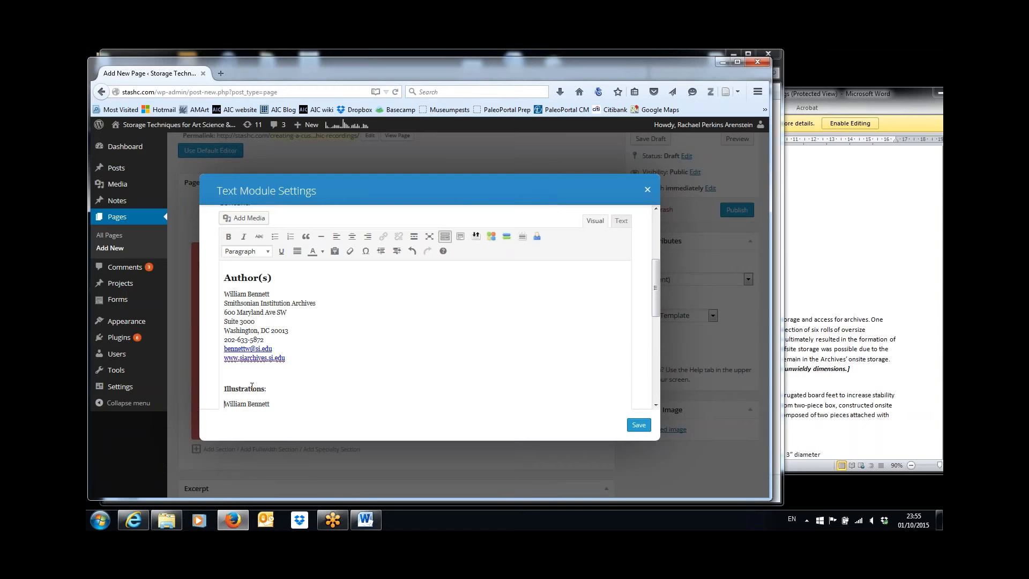
{"action": "key", "text": "BackSpace"}
{"action": "double_click", "coordinate": [251, 387]}
{"action": "key", "text": "ctrl+b"}
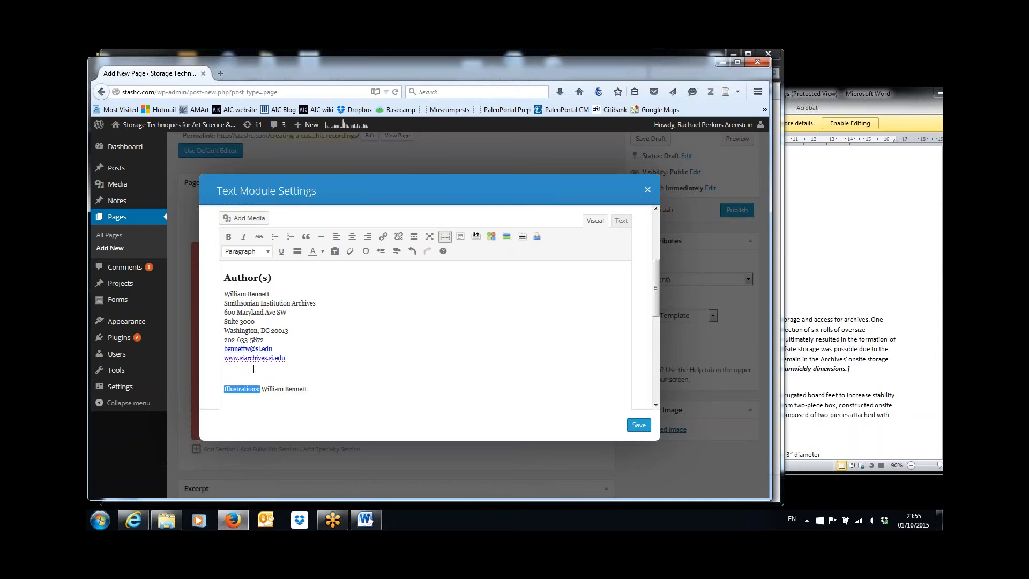
{"action": "left_click", "coordinate": [228, 237]}
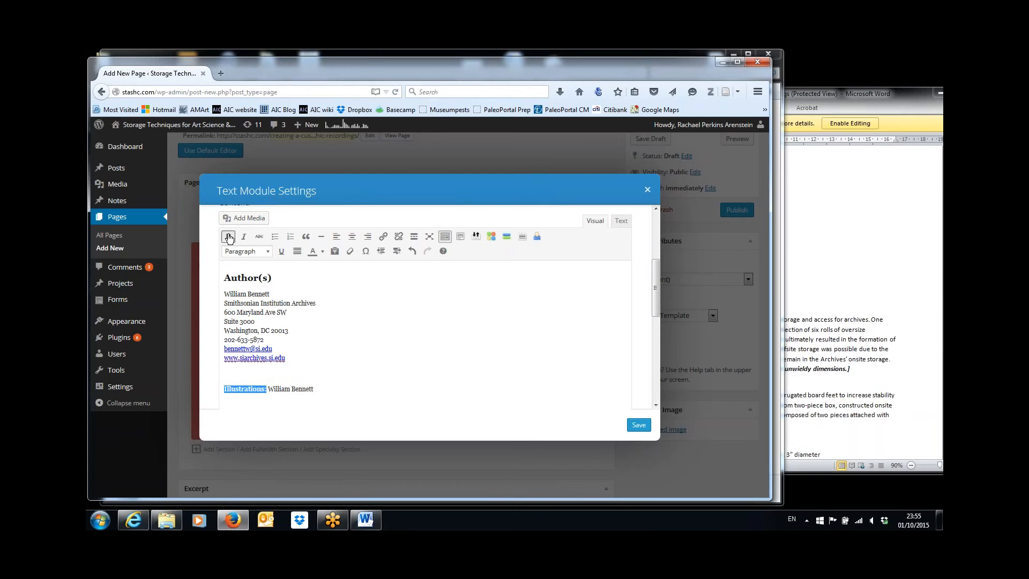
{"action": "left_click", "coordinate": [229, 237]}
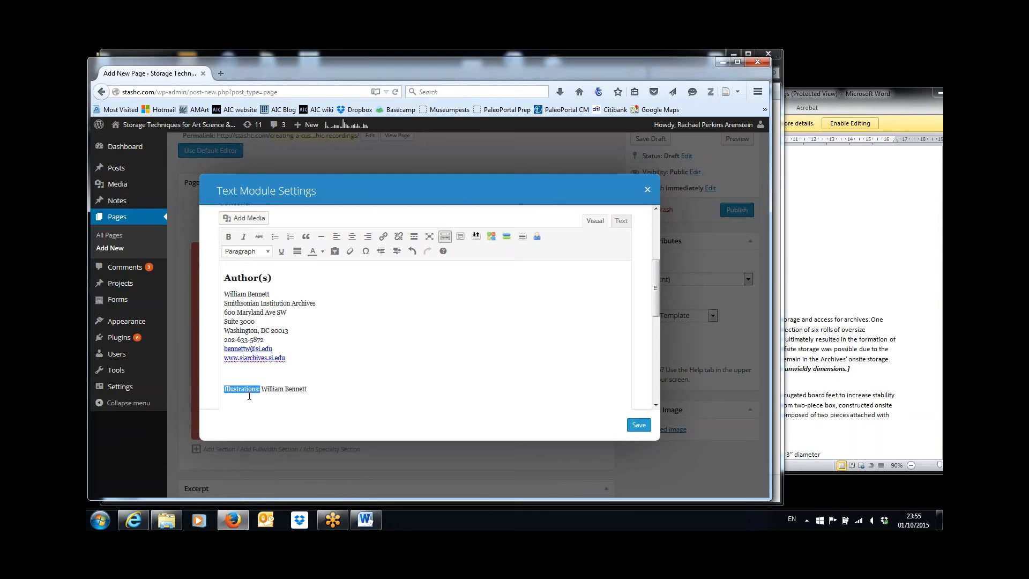
Add a 'Publication: 2015' line below the illustrations credit
{"action": "left_click", "coordinate": [328, 391]}
{"action": "key", "text": "Return"}
{"action": "type", "text": "Publication: 2015"}
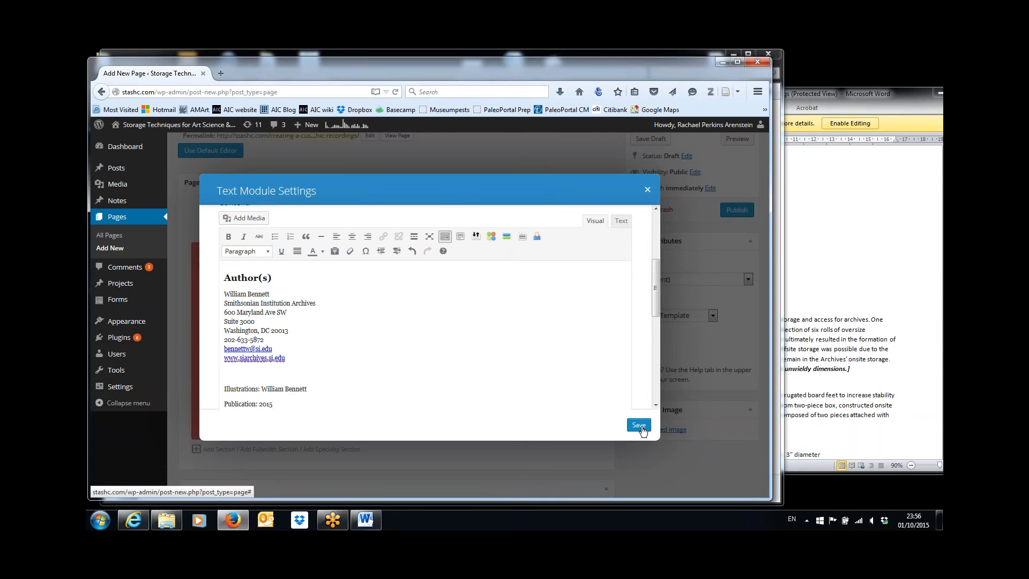
{"action": "left_click", "coordinate": [839, 429]}
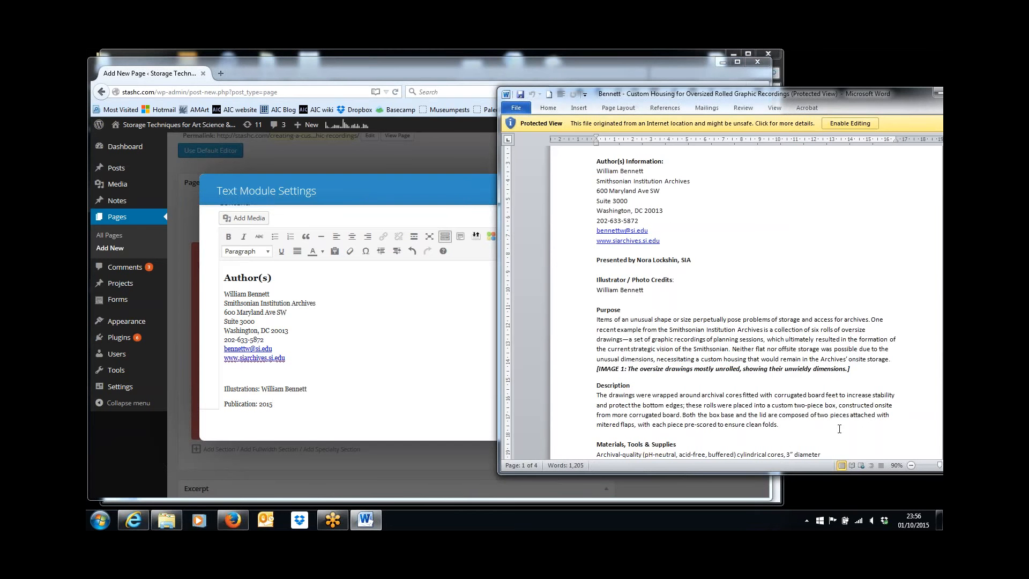
Save the credits text module and open the bottom text module's settings
{"action": "left_click", "coordinate": [455, 369]}
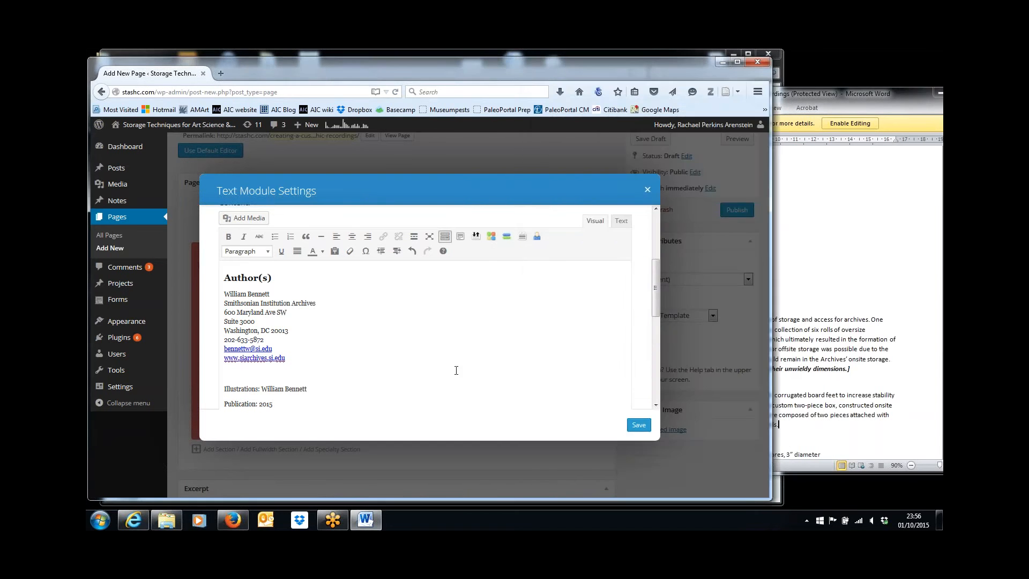
{"action": "left_click", "coordinate": [637, 426]}
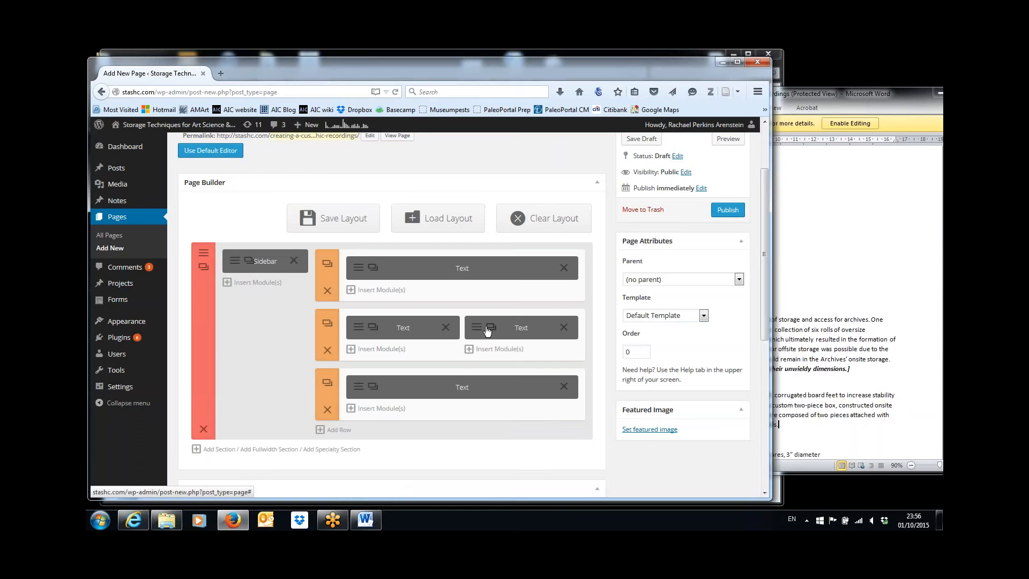
{"action": "left_click", "coordinate": [360, 389]}
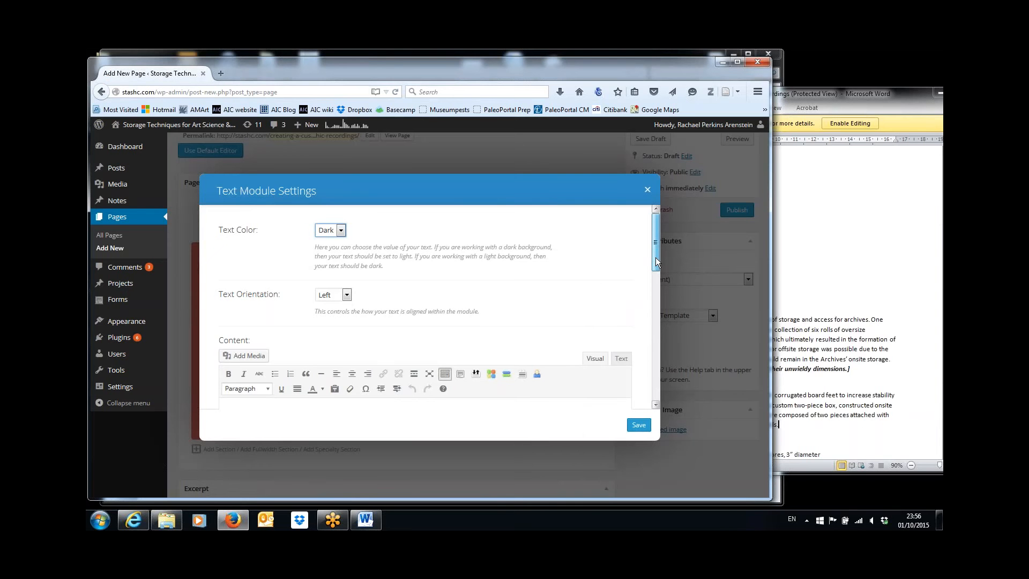
{"action": "left_click_drag", "start_coordinate": [656, 260], "coordinate": [659, 305]}
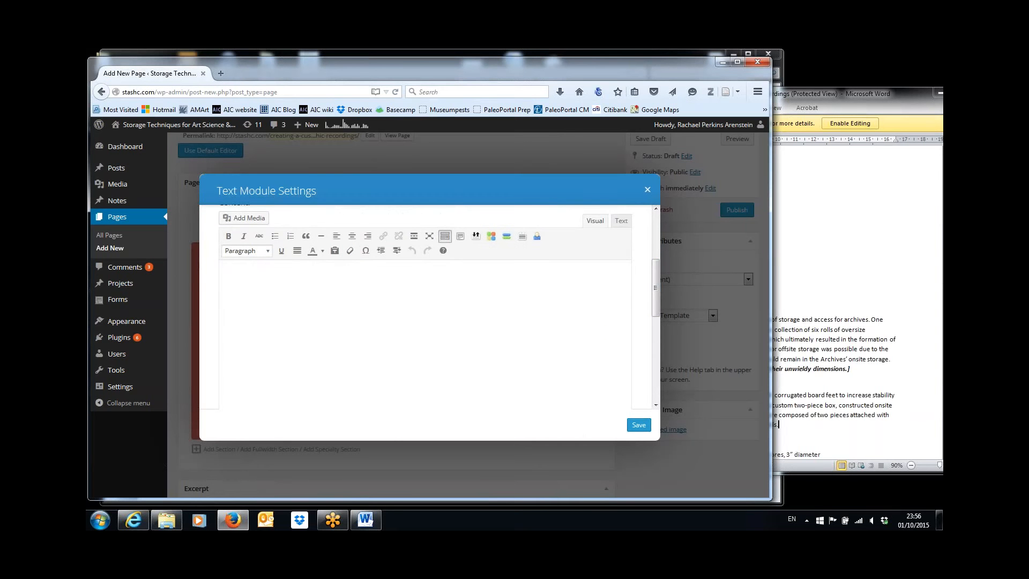
Paste the Word article text from Description through Keywords into the module's editor
{"action": "left_click", "coordinate": [917, 399]}
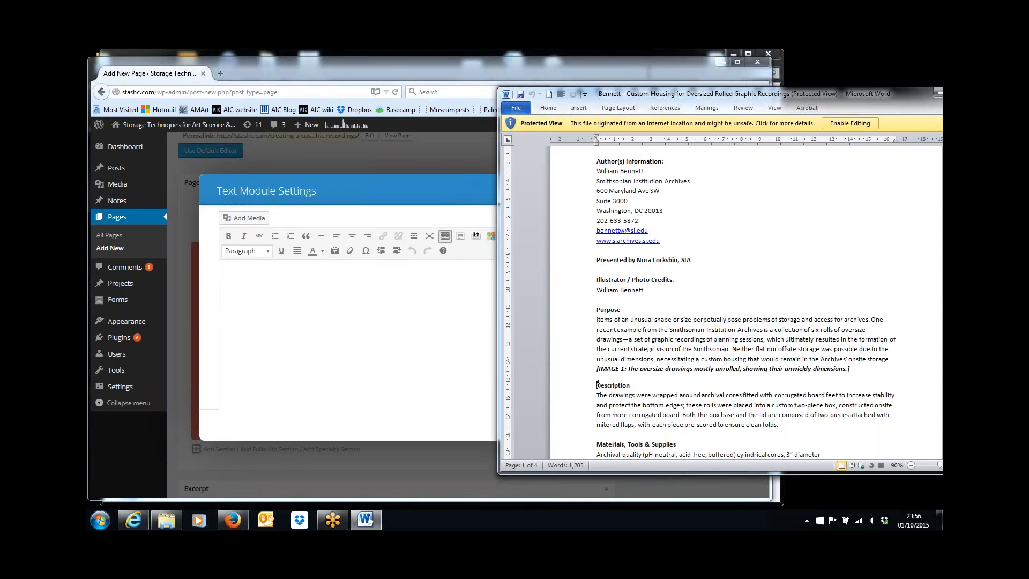
{"action": "left_click_drag", "start_coordinate": [597, 384], "coordinate": [767, 278]}
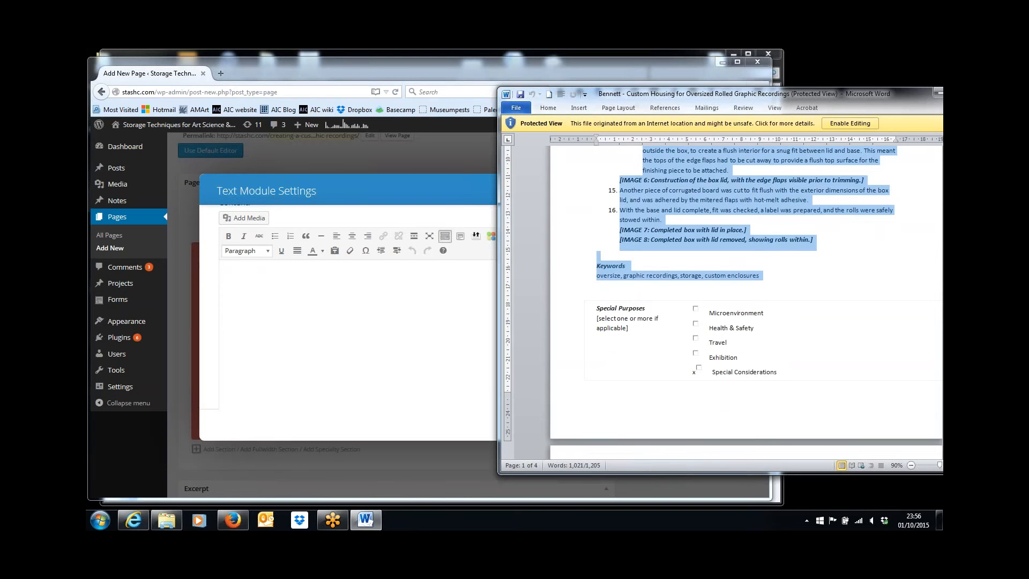
{"action": "left_click", "coordinate": [392, 301]}
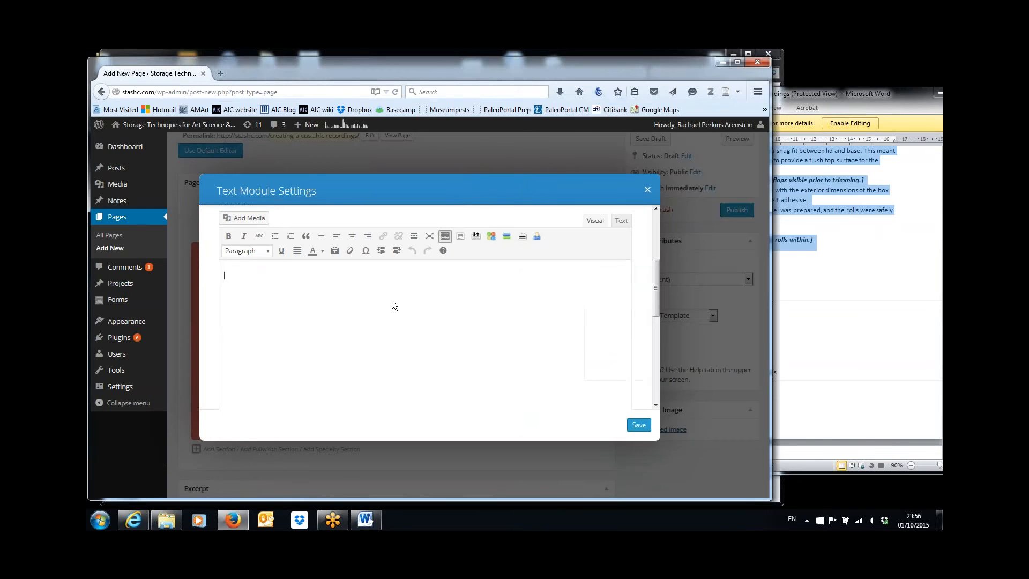
{"action": "key", "text": "ctrl+v"}
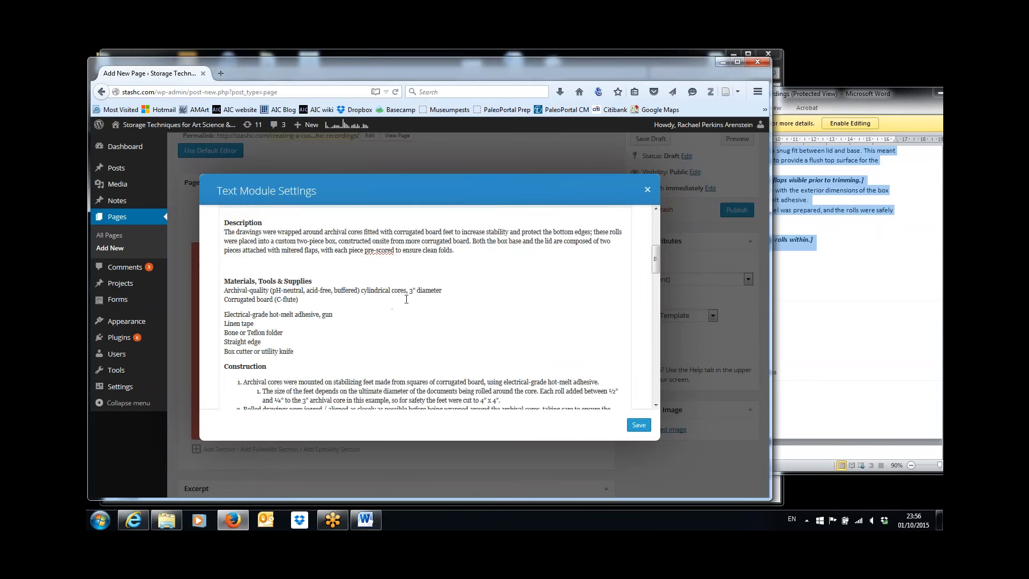
{"action": "mouse_move", "coordinate": [655, 259]}
{"action": "left_mouse_down"}
{"action": "mouse_move", "coordinate": [660, 204]}
{"action": "mouse_move", "coordinate": [656, 255]}
{"action": "mouse_move", "coordinate": [655, 242]}
{"action": "left_mouse_up"}
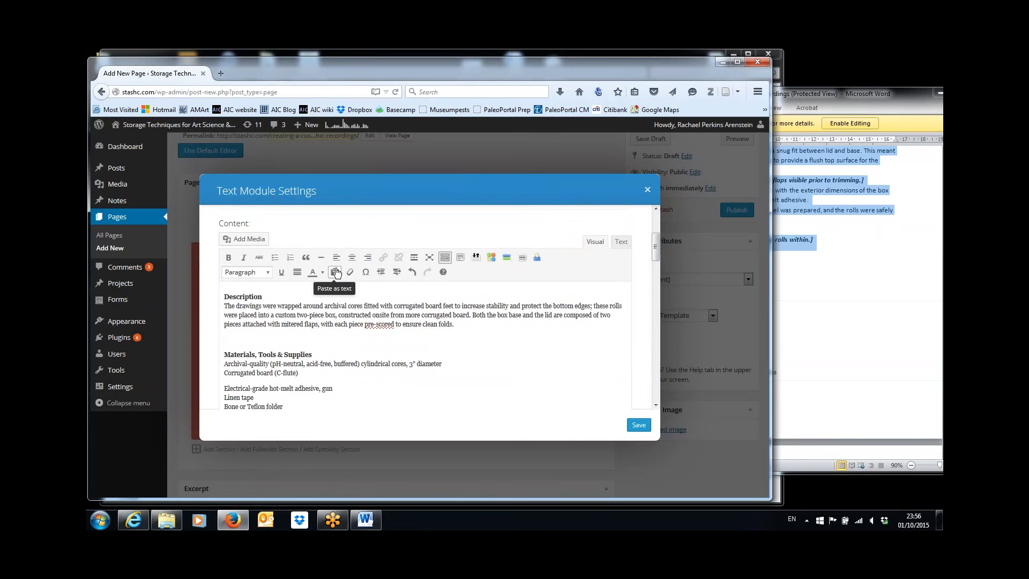
Make Description a Heading 2, keep its paragraph as normal text, and remove the extra blank line
{"action": "left_click", "coordinate": [286, 298]}
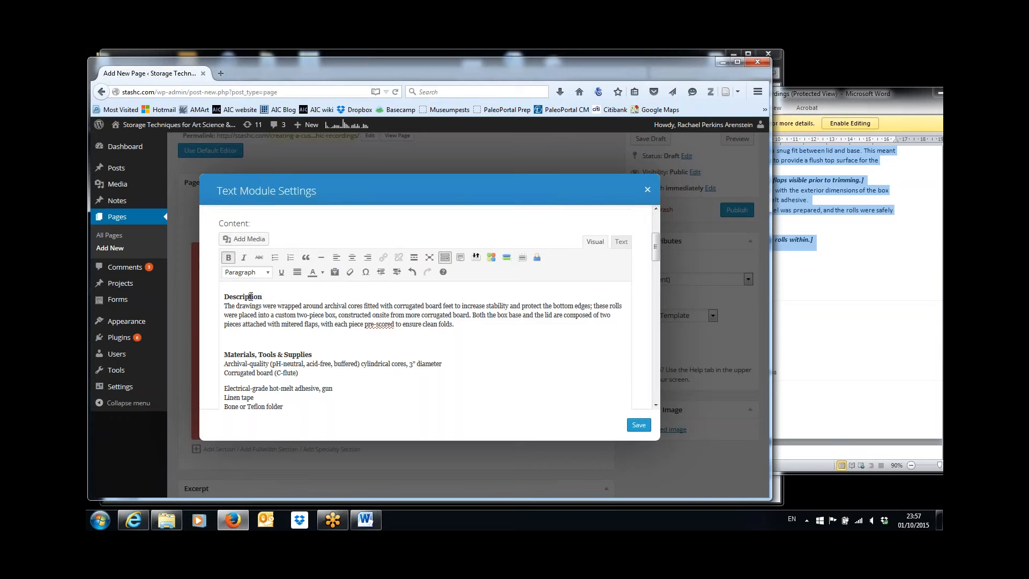
{"action": "double_click", "coordinate": [251, 297]}
{"action": "left_click", "coordinate": [269, 276]}
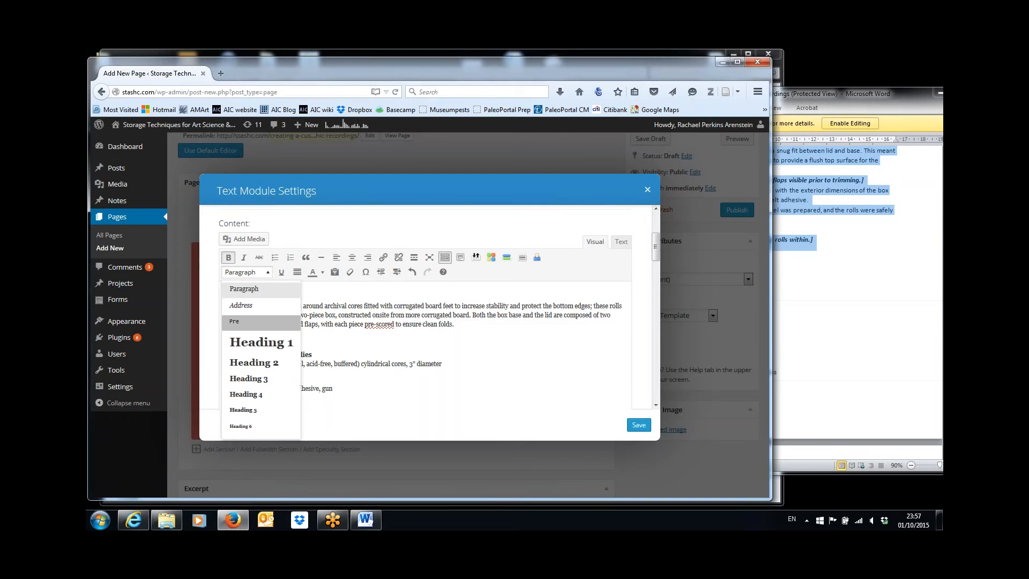
{"action": "left_click", "coordinate": [257, 361]}
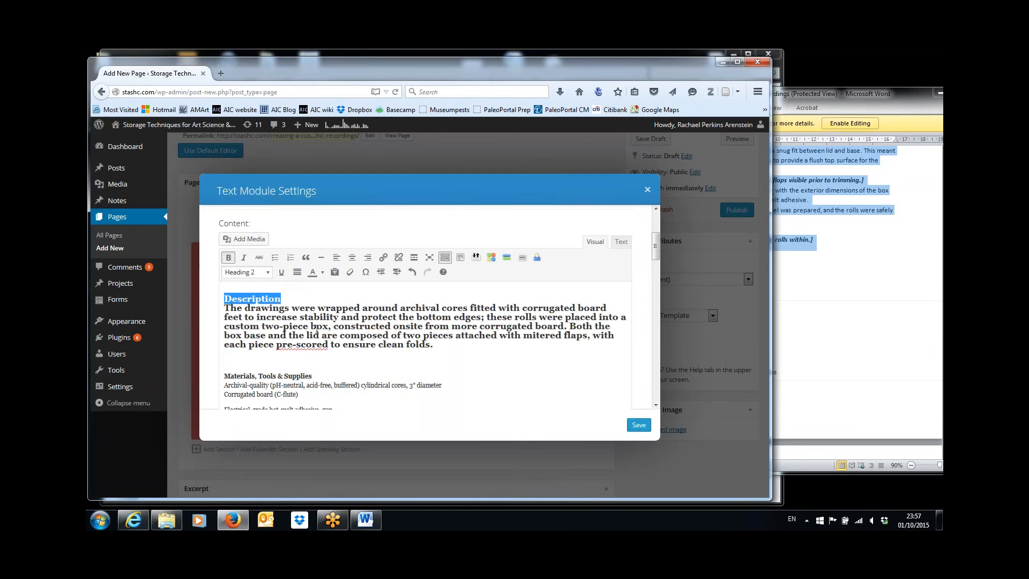
{"action": "left_click", "coordinate": [306, 298]}
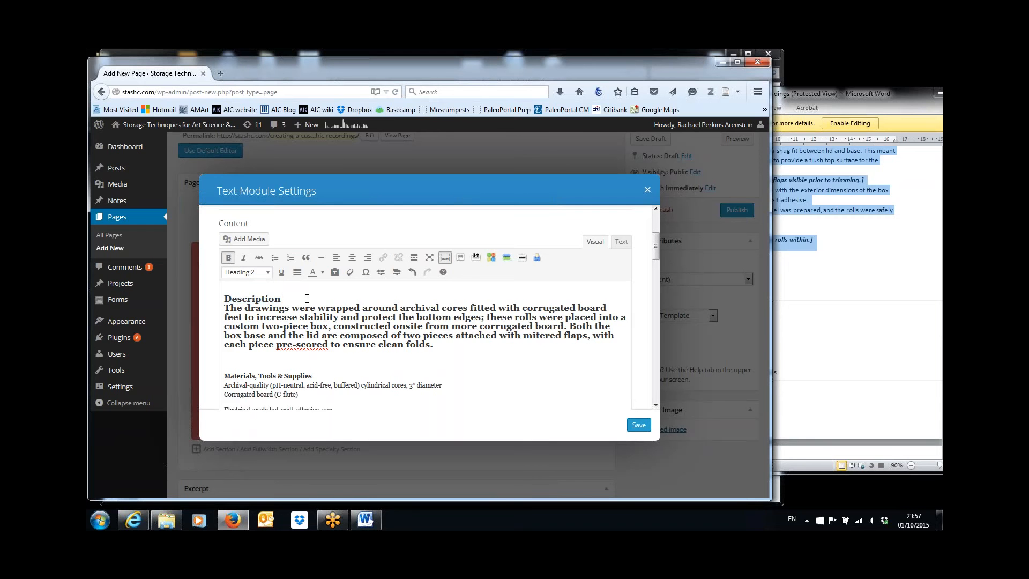
{"action": "key", "text": "Return"}
{"action": "key", "text": "shift+Down"}
{"action": "key", "text": "shift+Down"}
{"action": "key", "text": "shift+Down"}
{"action": "key", "text": "shift+Down"}
{"action": "key", "text": "shift+Down"}
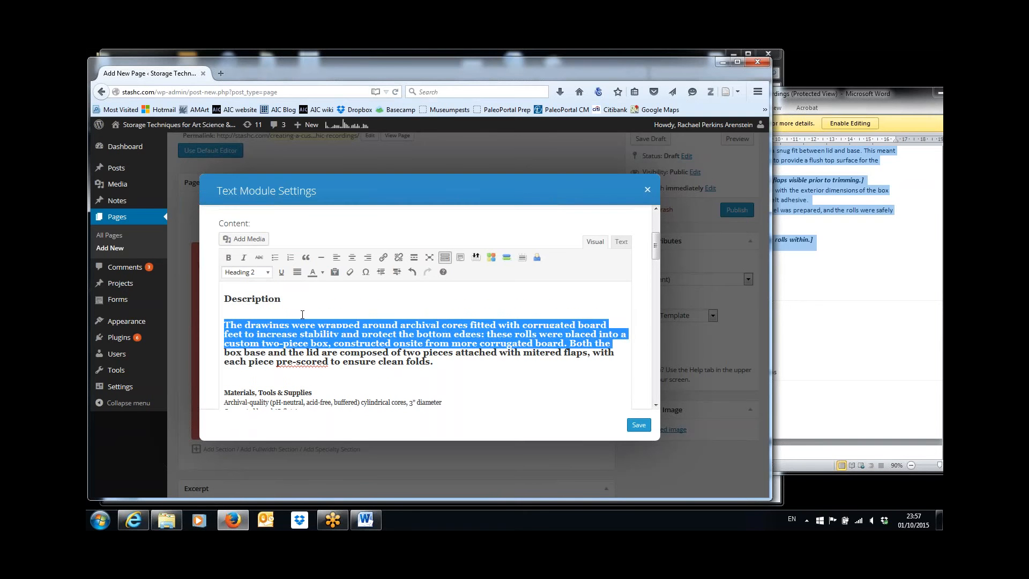
{"action": "left_click", "coordinate": [268, 275]}
{"action": "left_click", "coordinate": [261, 291]}
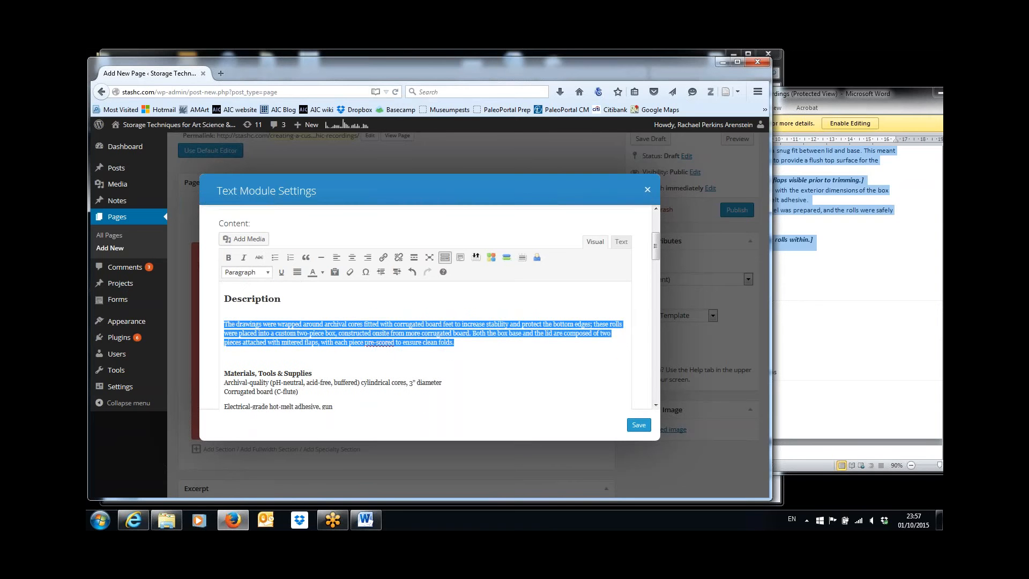
{"action": "left_click", "coordinate": [256, 317]}
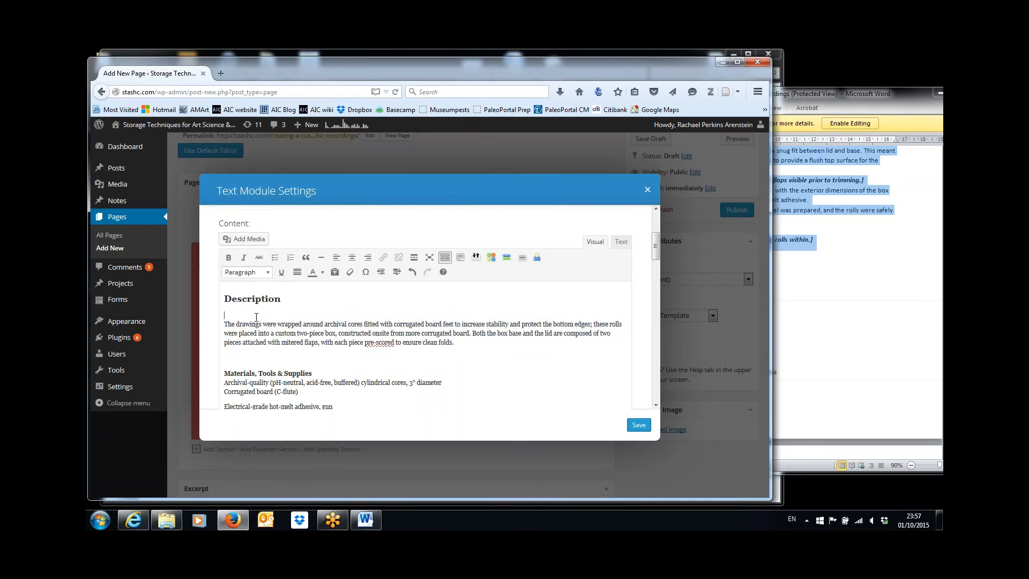
{"action": "key", "text": "Delete"}
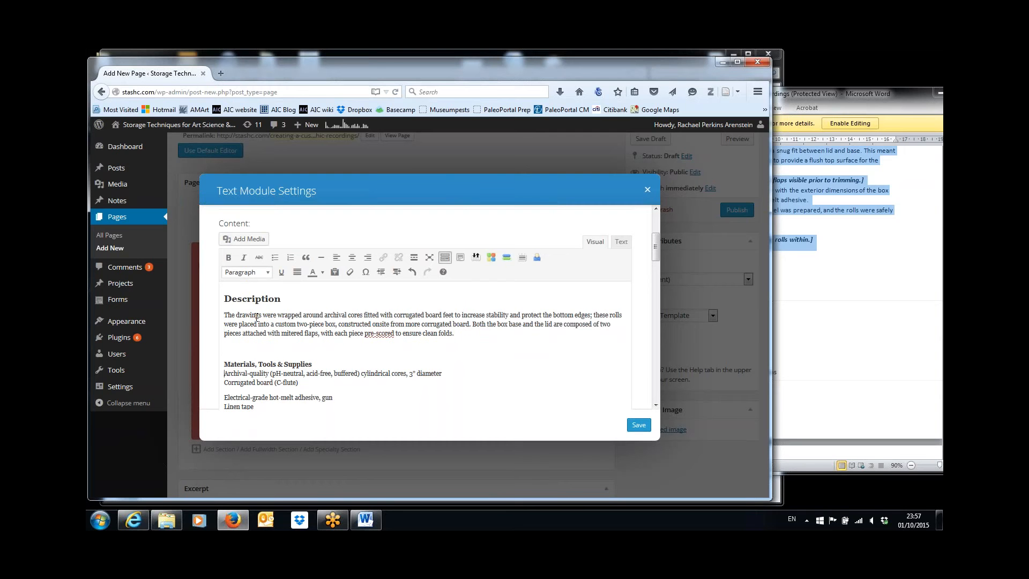
Separate 'Materials, Tools & Supplies' from its list and make it a Heading 2
{"action": "key", "text": "Return"}
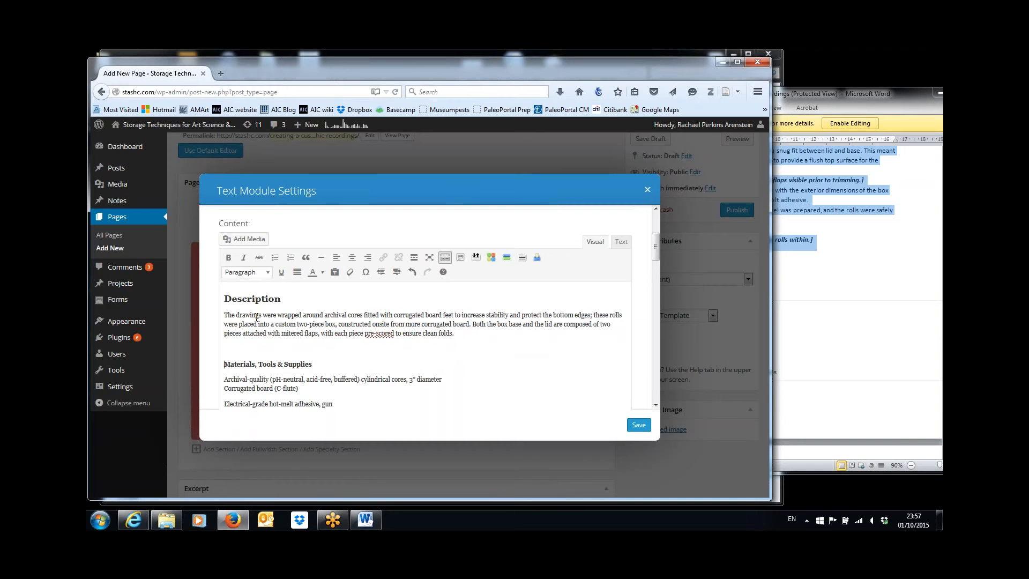
{"action": "key", "text": "Caps_Lock"}
{"action": "key", "text": "Down"}
{"action": "key", "text": "Caps_Lock"}
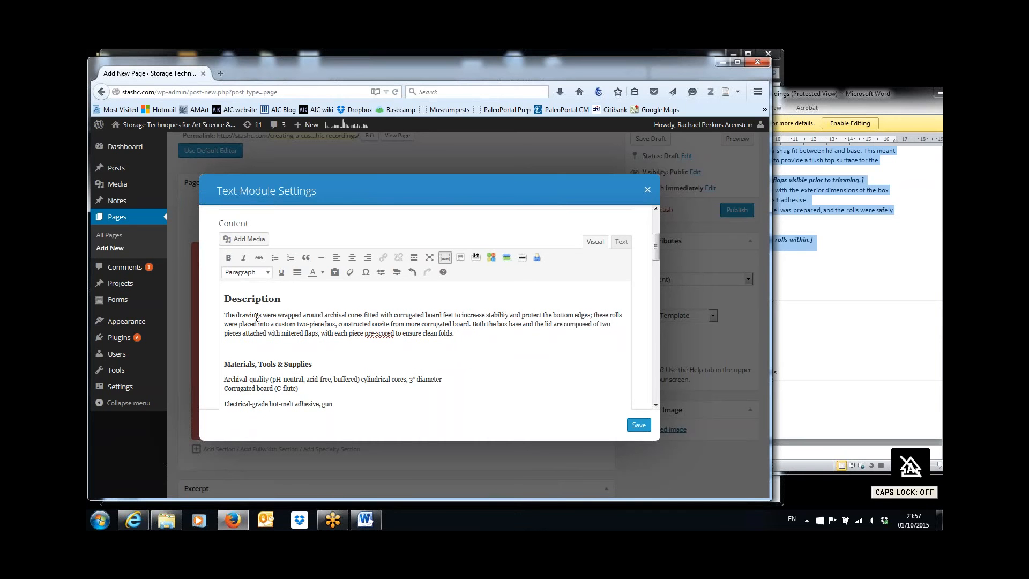
{"action": "key", "text": "shift+End"}
{"action": "key", "text": "Left"}
{"action": "key", "text": "Up"}
{"action": "key", "text": "Caps_Lock"}
{"action": "key", "text": "Caps_Lock"}
{"action": "key", "text": "shift+End"}
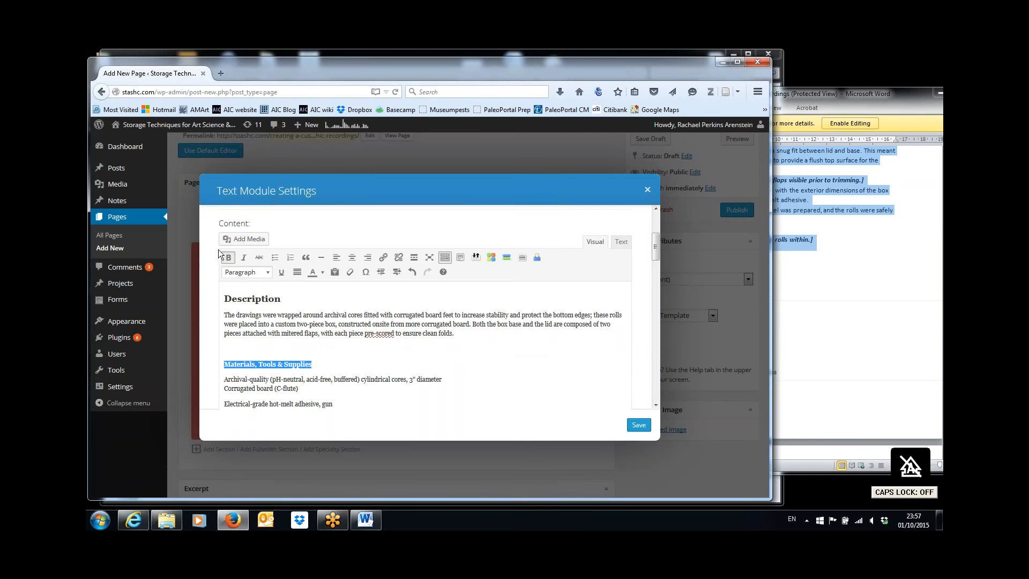
{"action": "left_click", "coordinate": [267, 272]}
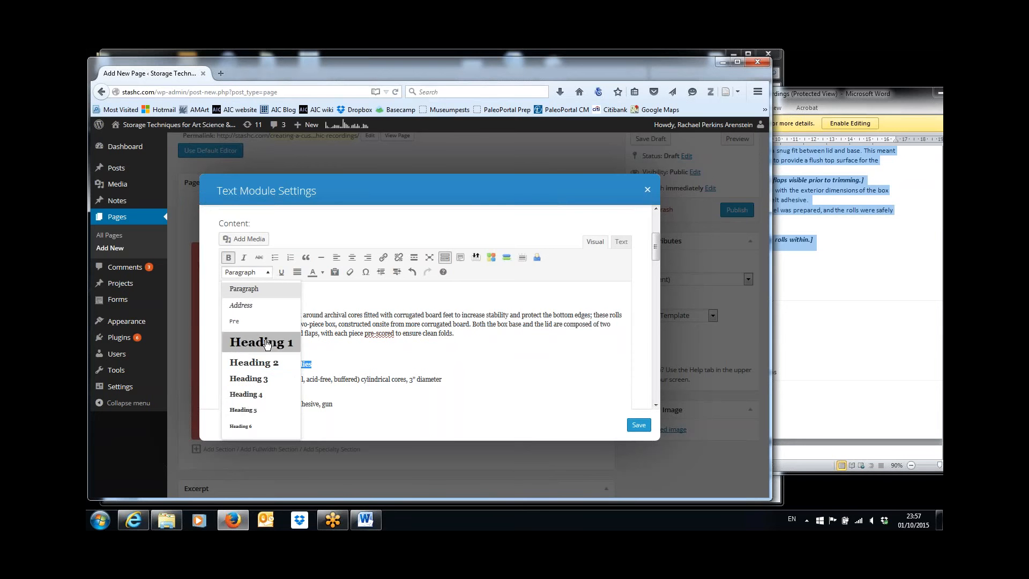
{"action": "left_click", "coordinate": [267, 362]}
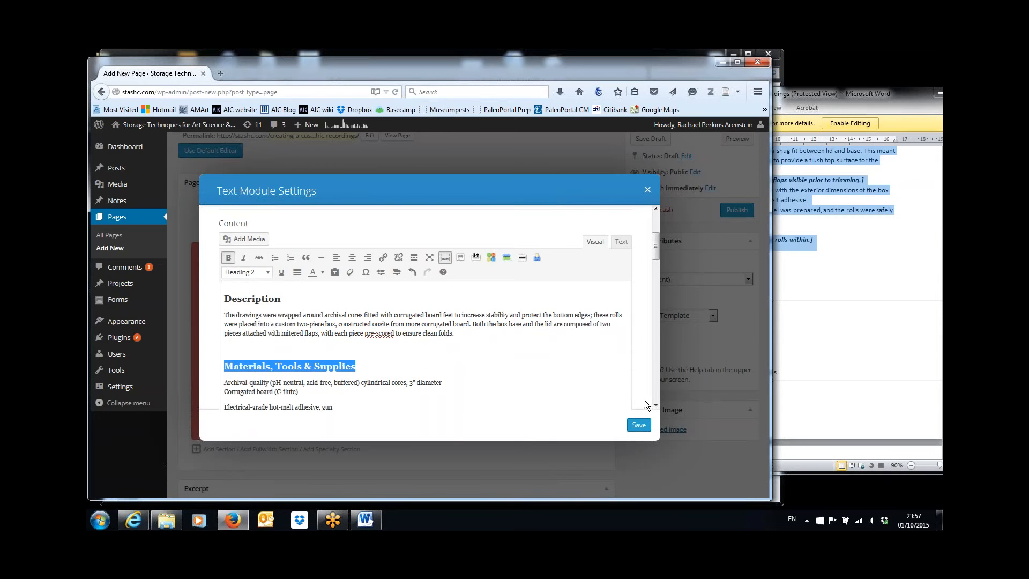
{"action": "left_click", "coordinate": [656, 405]}
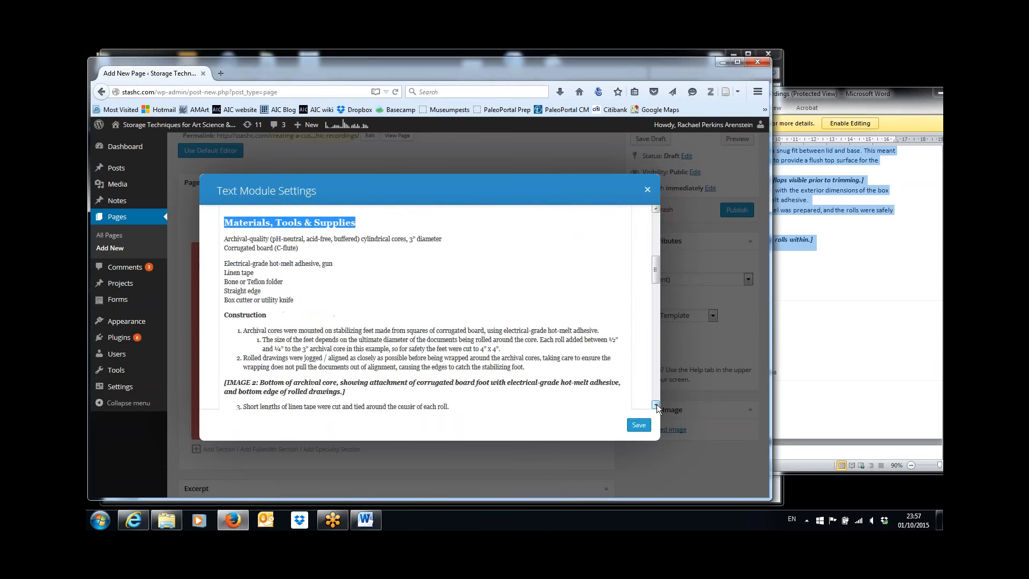
{"action": "left_click", "coordinate": [656, 405]}
{"action": "double_click", "coordinate": [241, 287]}
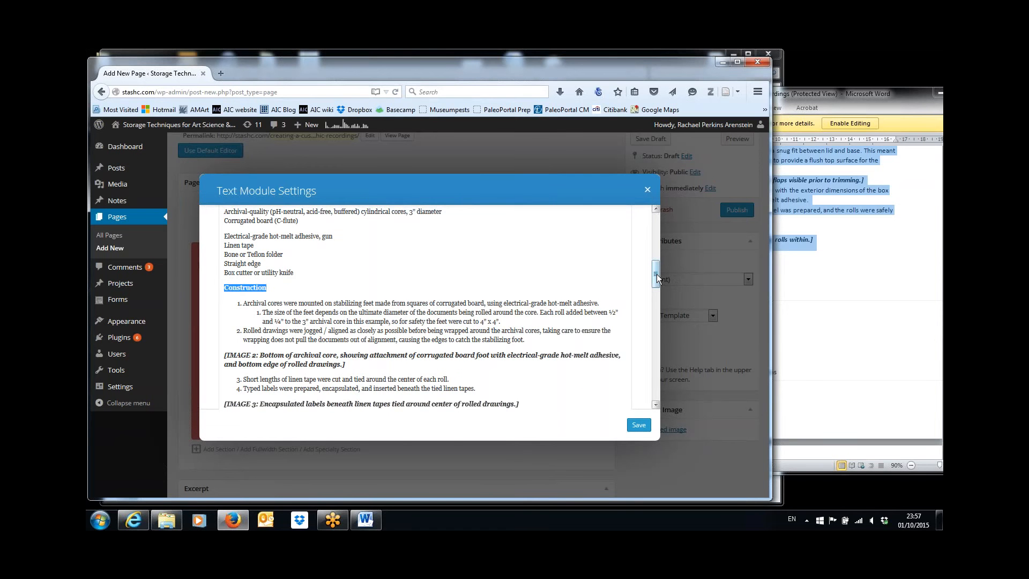
{"action": "left_click_drag", "start_coordinate": [657, 275], "coordinate": [658, 242]}
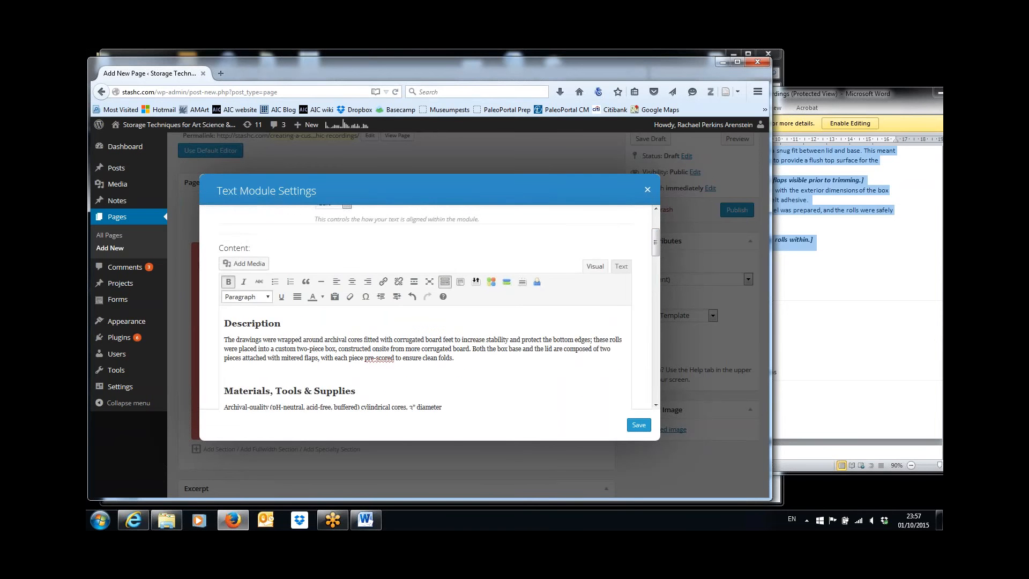
Make Construction a Heading 2 and the Keywords heading a Heading 3
{"action": "left_click", "coordinate": [267, 297]}
{"action": "left_click", "coordinate": [253, 387]}
{"action": "left_click_drag", "start_coordinate": [653, 248], "coordinate": [662, 382]}
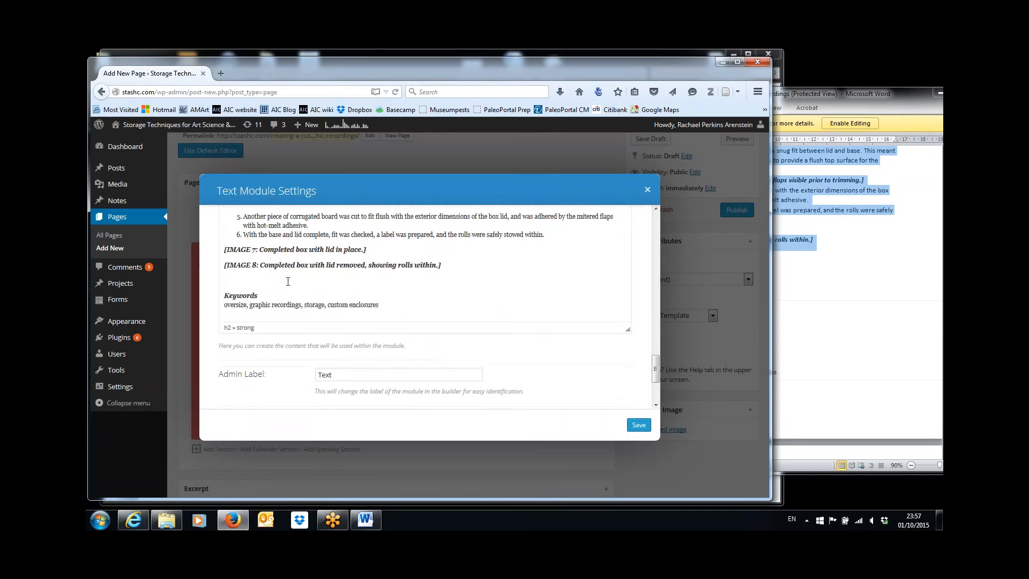
{"action": "double_click", "coordinate": [239, 296]}
{"action": "left_click_drag", "start_coordinate": [657, 365], "coordinate": [655, 222]}
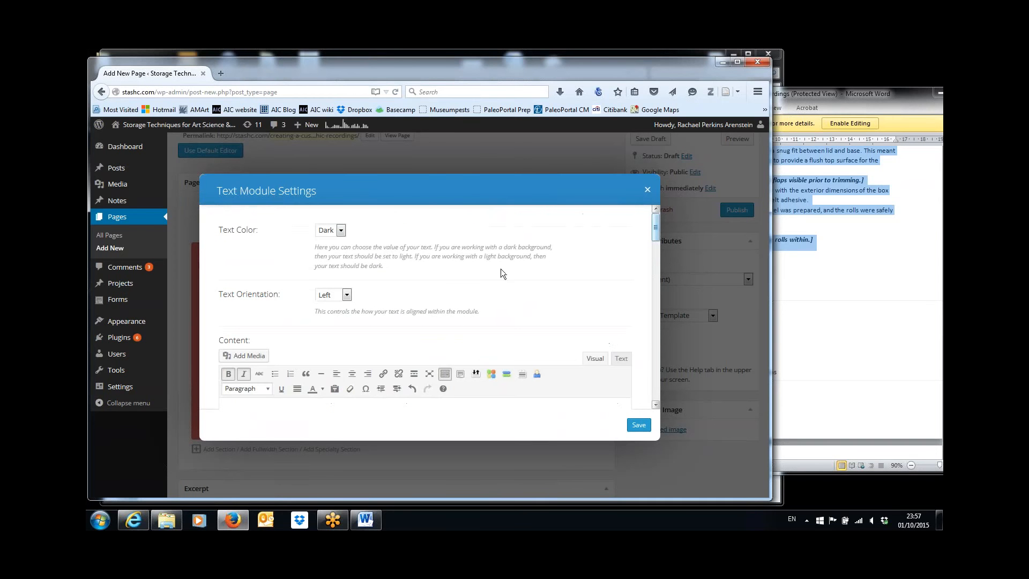
{"action": "left_click", "coordinate": [268, 390]}
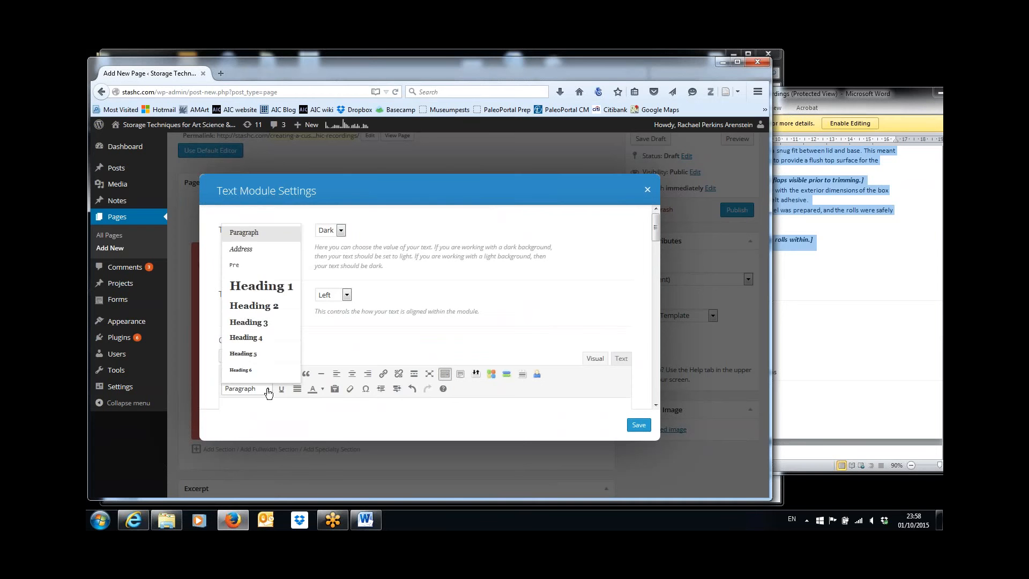
{"action": "left_click", "coordinate": [267, 327]}
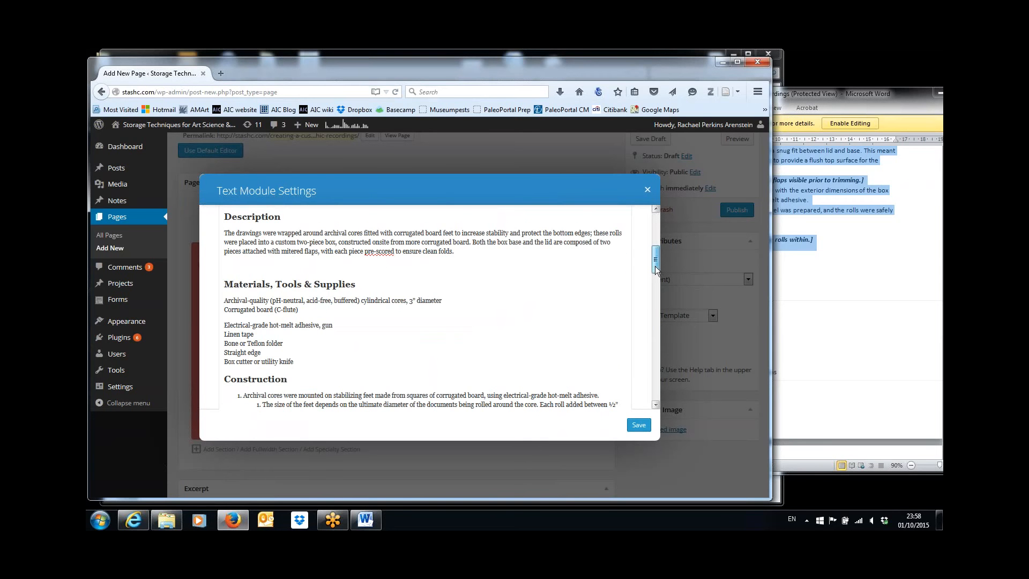
{"action": "left_click_drag", "start_coordinate": [655, 266], "coordinate": [656, 374]}
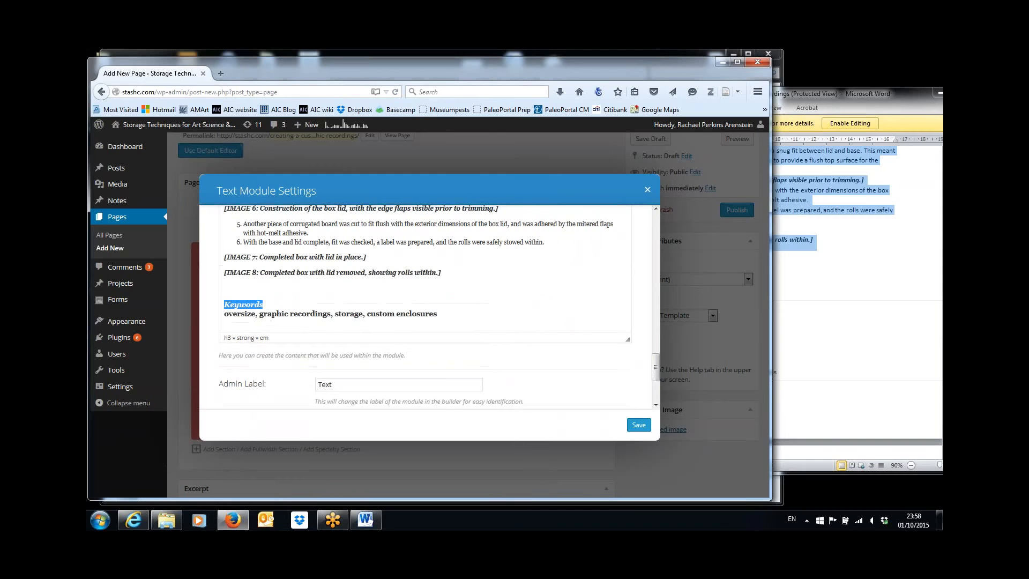
Split the keyword list onto its own line and set it as normal Paragraph text
{"action": "left_click", "coordinate": [334, 299]}
{"action": "key", "text": "Right"}
{"action": "key", "text": "Return"}
{"action": "key", "text": "shift+End"}
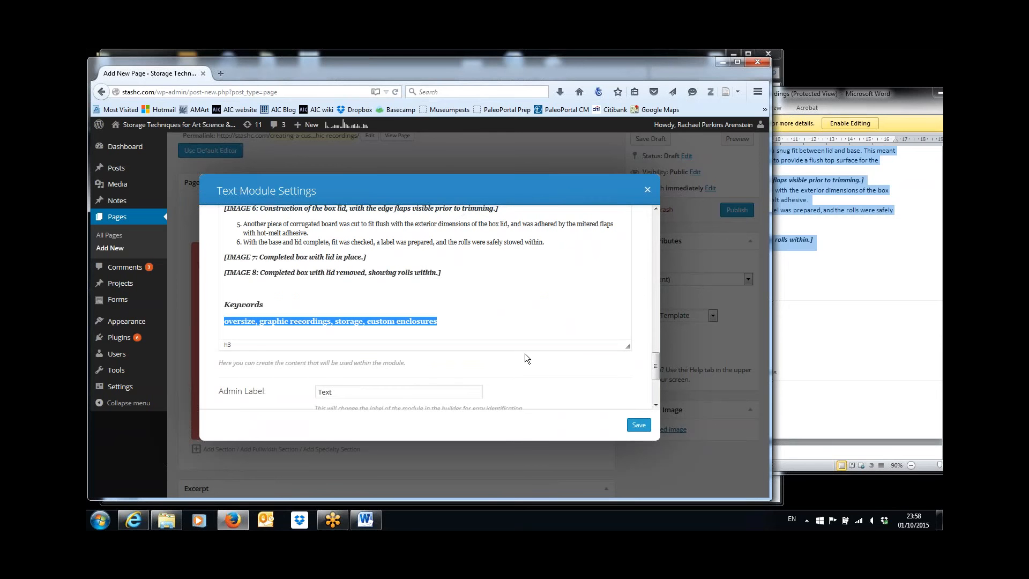
{"action": "key", "text": "ctrl+b"}
{"action": "key", "text": "ctrl+b"}
{"action": "left_click_drag", "start_coordinate": [656, 370], "coordinate": [664, 209]}
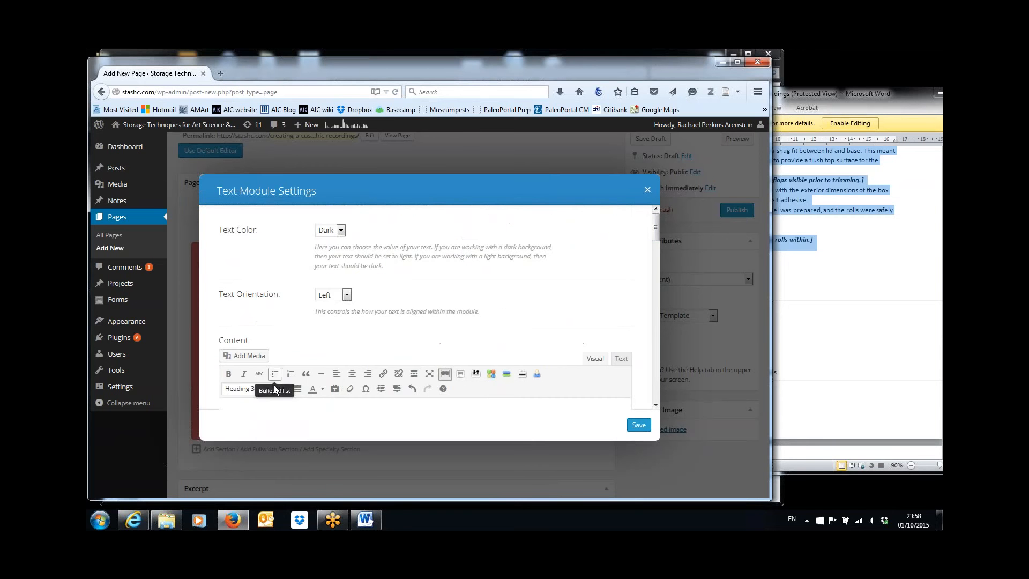
{"action": "left_click", "coordinate": [268, 390]}
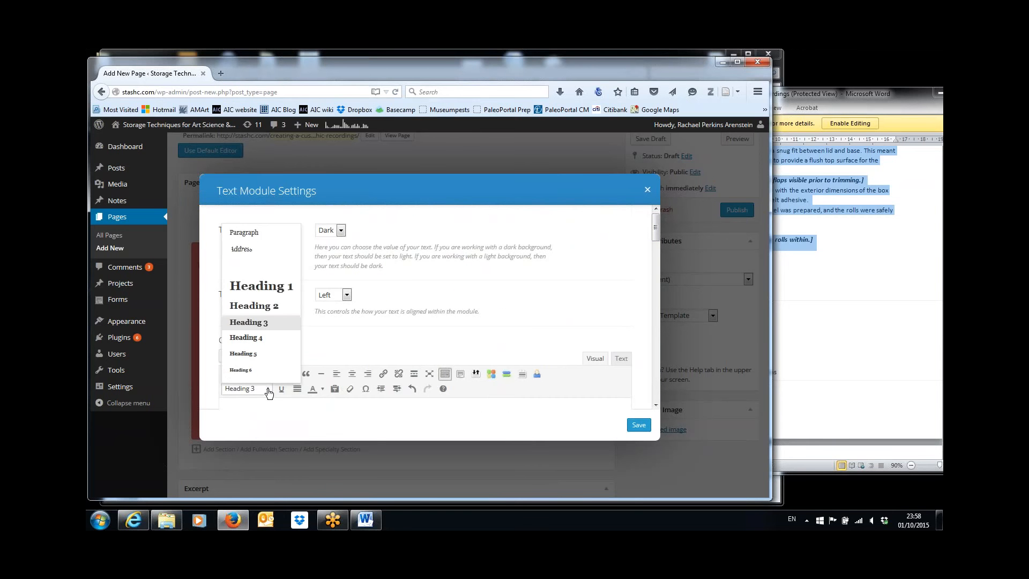
{"action": "left_click", "coordinate": [262, 235]}
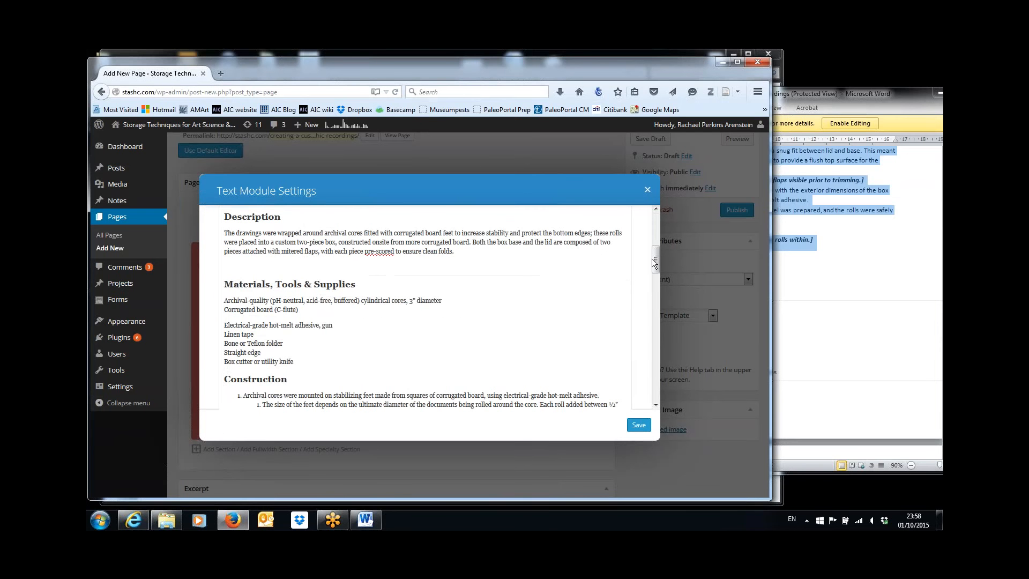
{"action": "left_click_drag", "start_coordinate": [655, 261], "coordinate": [660, 361]}
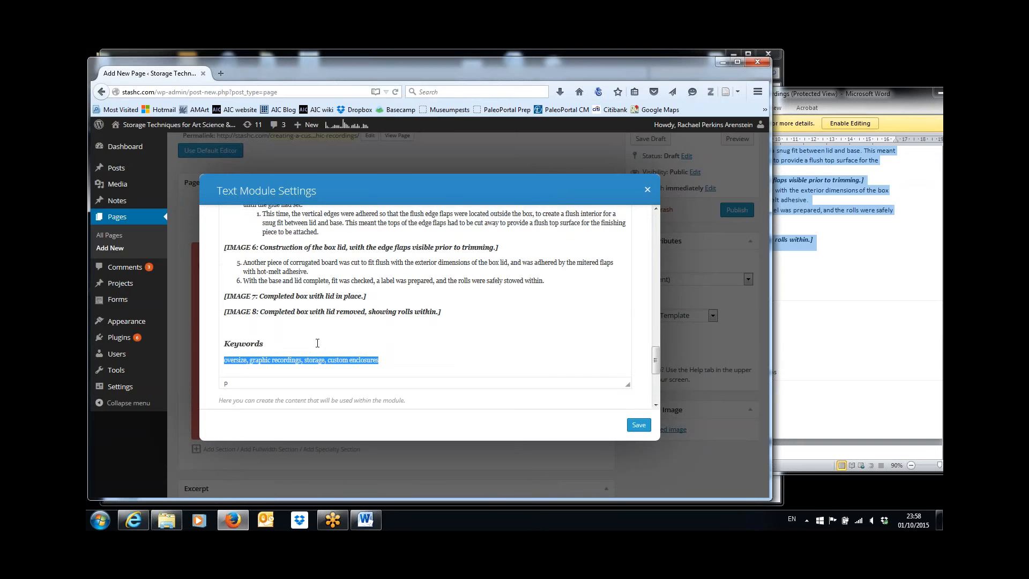
{"action": "left_click", "coordinate": [284, 347]}
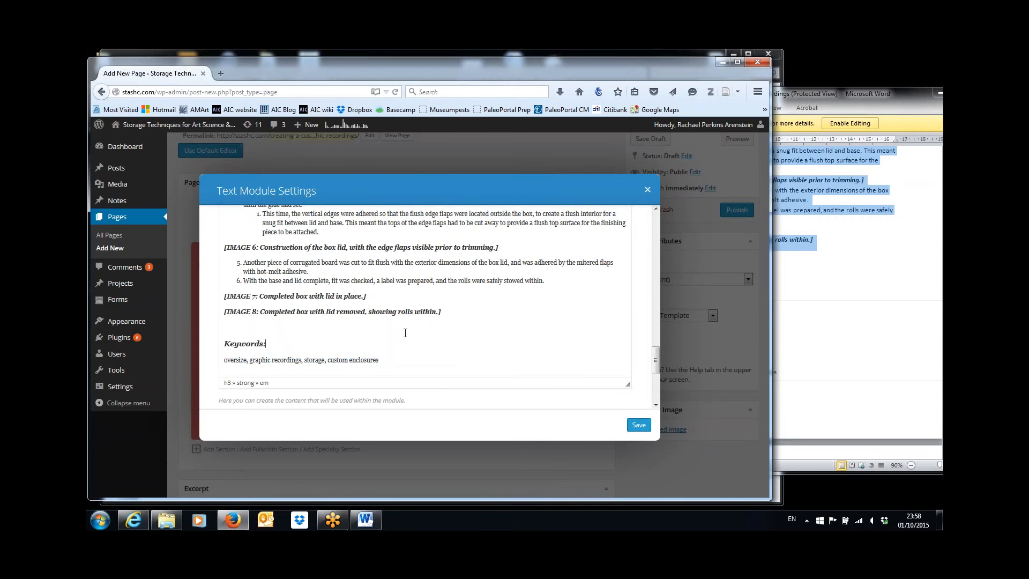
{"action": "left_click_drag", "start_coordinate": [655, 354], "coordinate": [653, 242]}
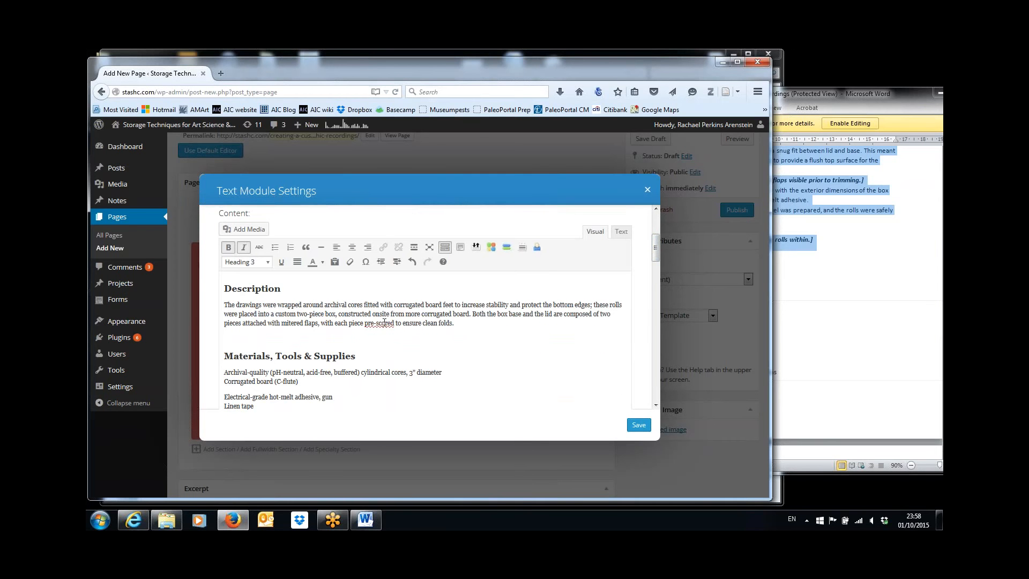
Delete the blank line below the Description paragraph
{"action": "left_click", "coordinate": [290, 337]}
{"action": "key", "text": "Delete"}
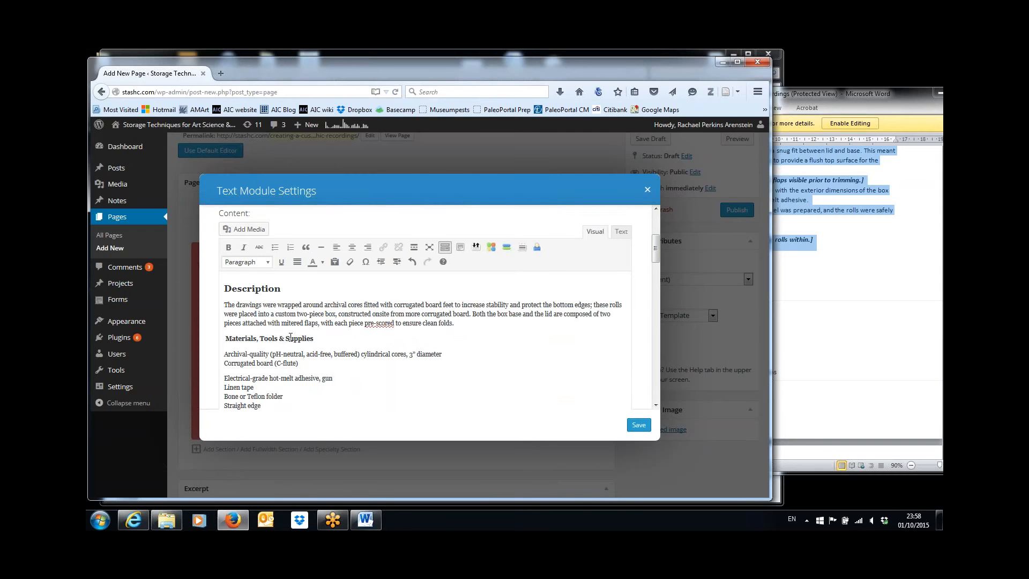
{"action": "key", "text": "Delete"}
Format 'Materials, Tools & Supplies' as Heading 2, then select the supplies lines below it
{"action": "triple_click", "coordinate": [290, 337]}
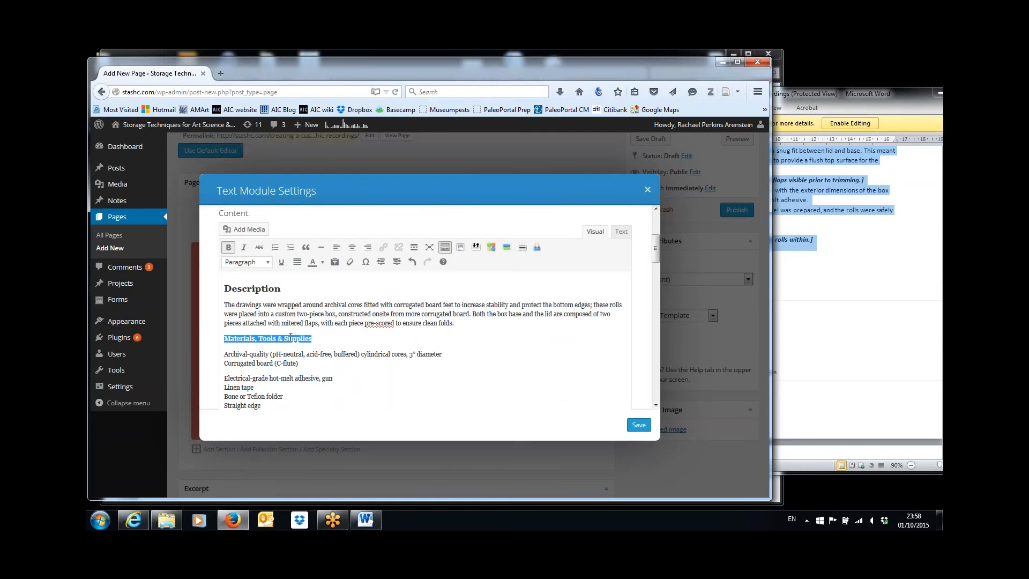
{"action": "left_click", "coordinate": [269, 263]}
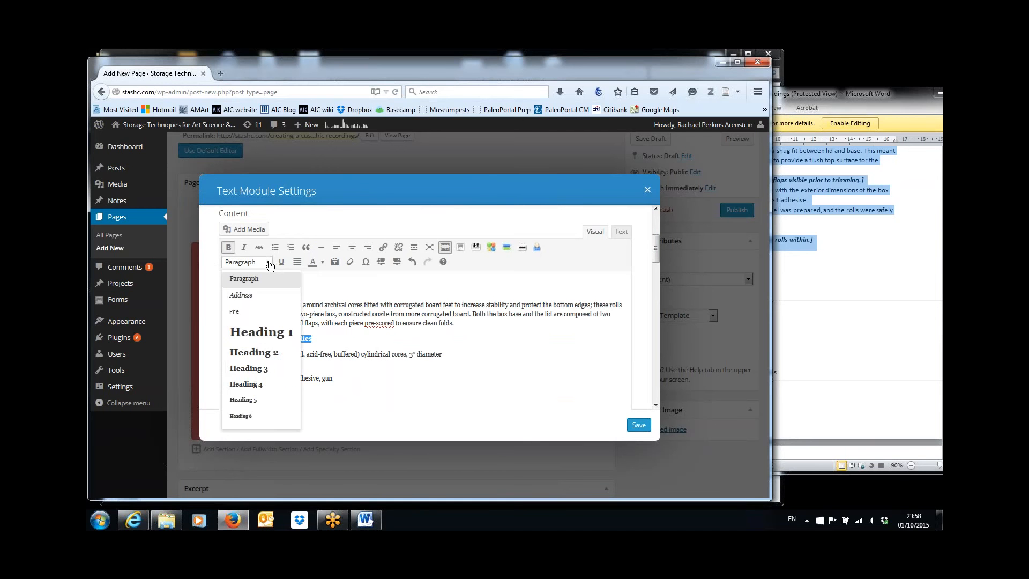
{"action": "left_click", "coordinate": [253, 352]}
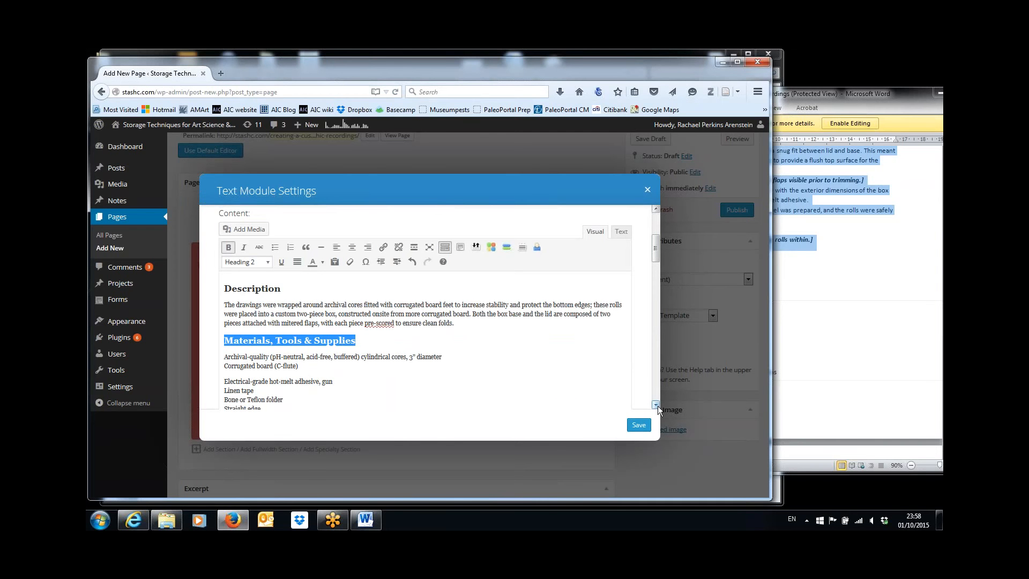
{"action": "scroll", "coordinate": [653, 405], "scroll_direction": "down", "scroll_amount": 4}
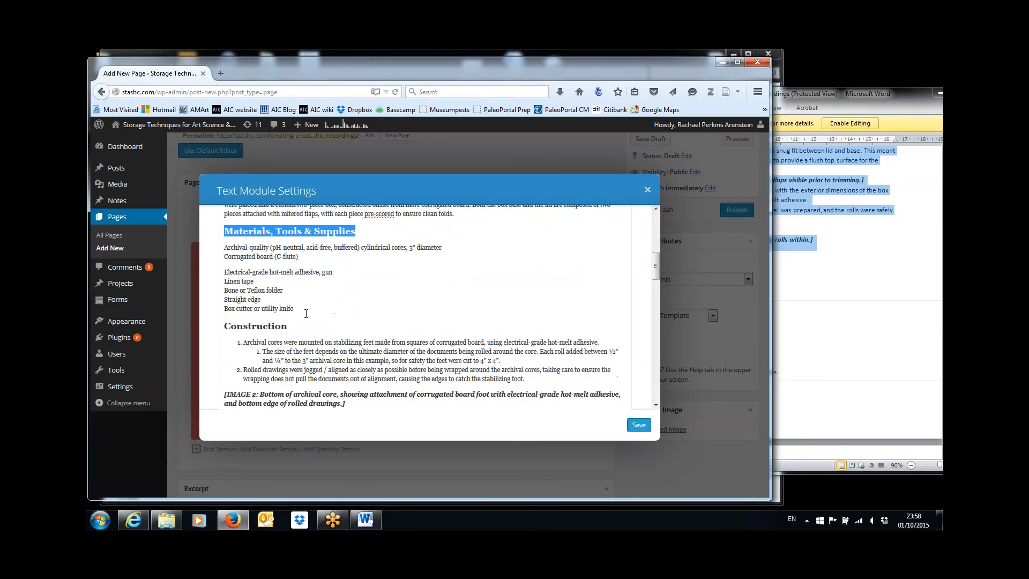
{"action": "left_click_drag", "start_coordinate": [293, 308], "coordinate": [215, 249]}
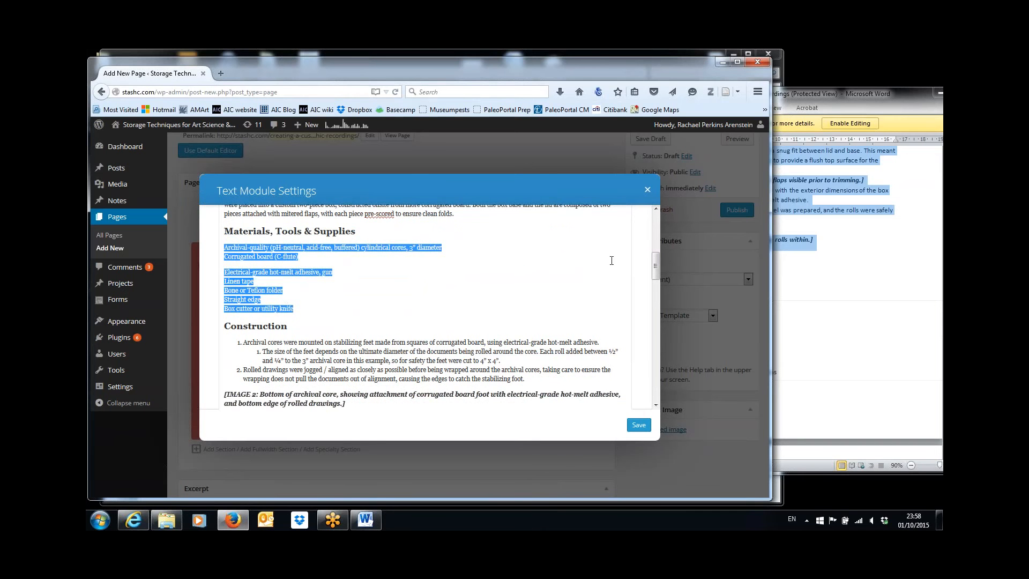
{"action": "scroll", "coordinate": [654, 266], "scroll_direction": "up", "scroll_amount": 3}
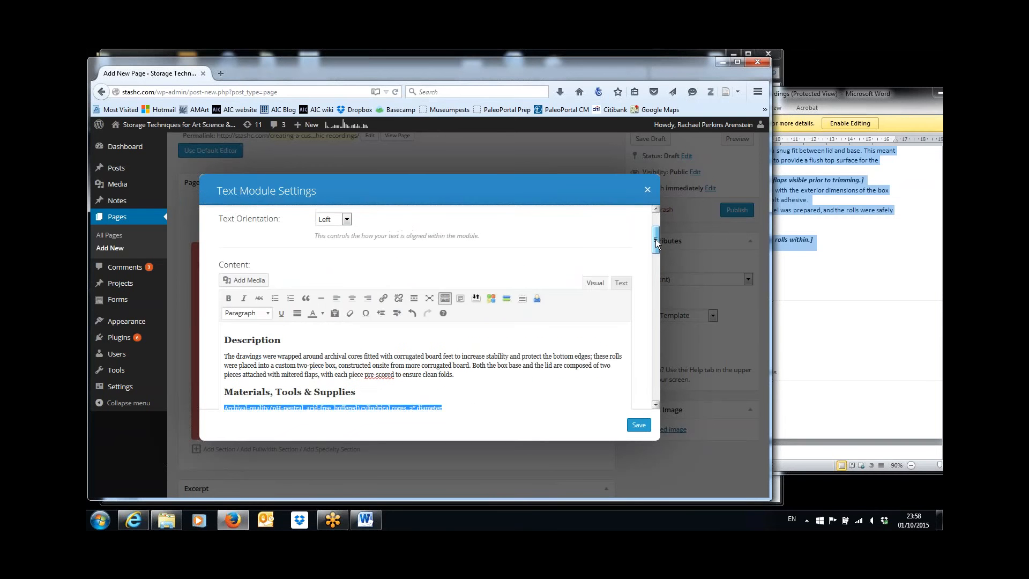
Bullet the supplies lines, giving Corrugated board (C-flute), Linen tape and Bone or Teflon folder separate bullets
{"action": "left_click", "coordinate": [275, 298]}
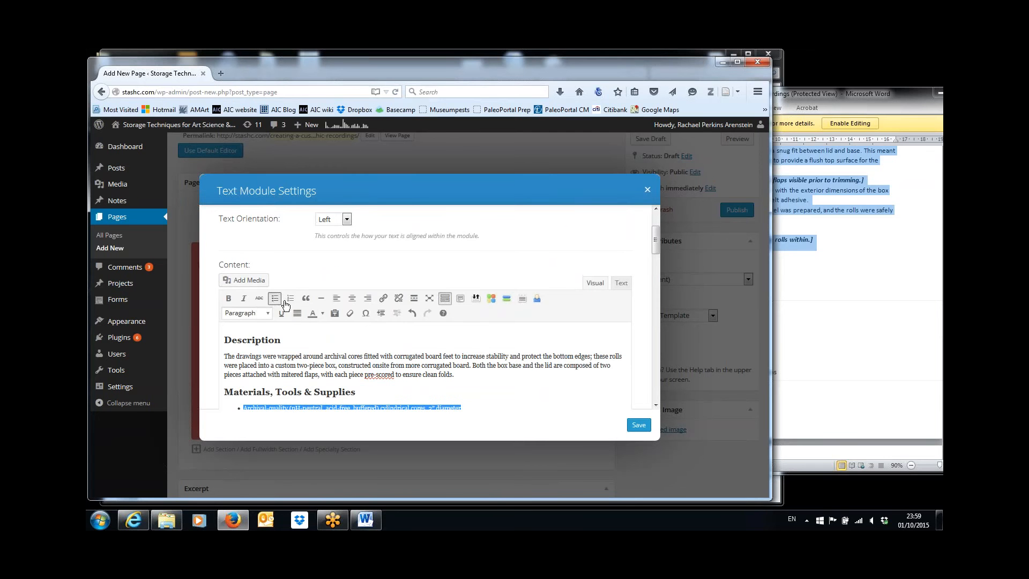
{"action": "left_click_drag", "start_coordinate": [655, 243], "coordinate": [655, 259]}
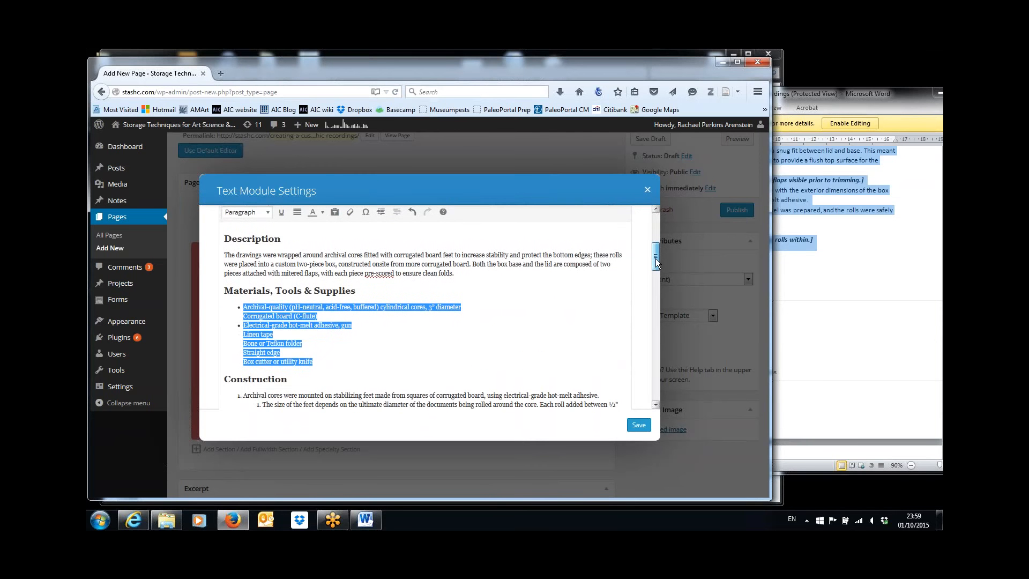
{"action": "left_click", "coordinate": [244, 316]}
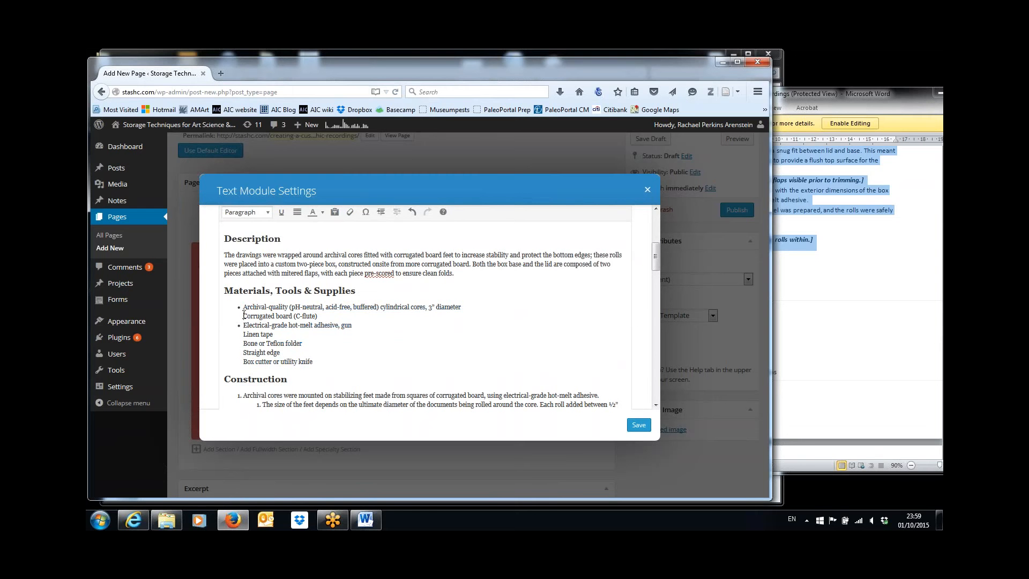
{"action": "key", "text": "BackSpace"}
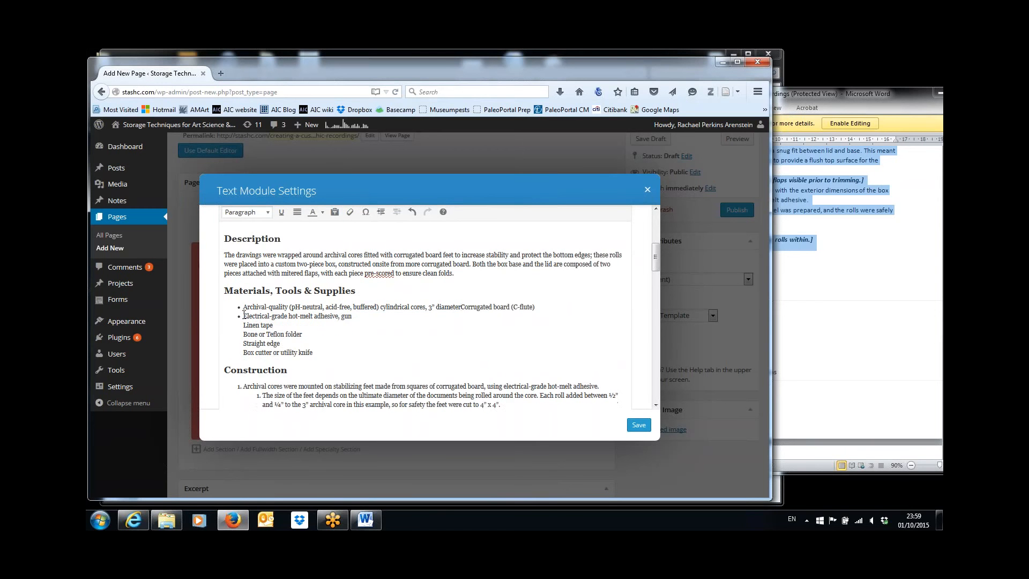
{"action": "key", "text": "Return"}
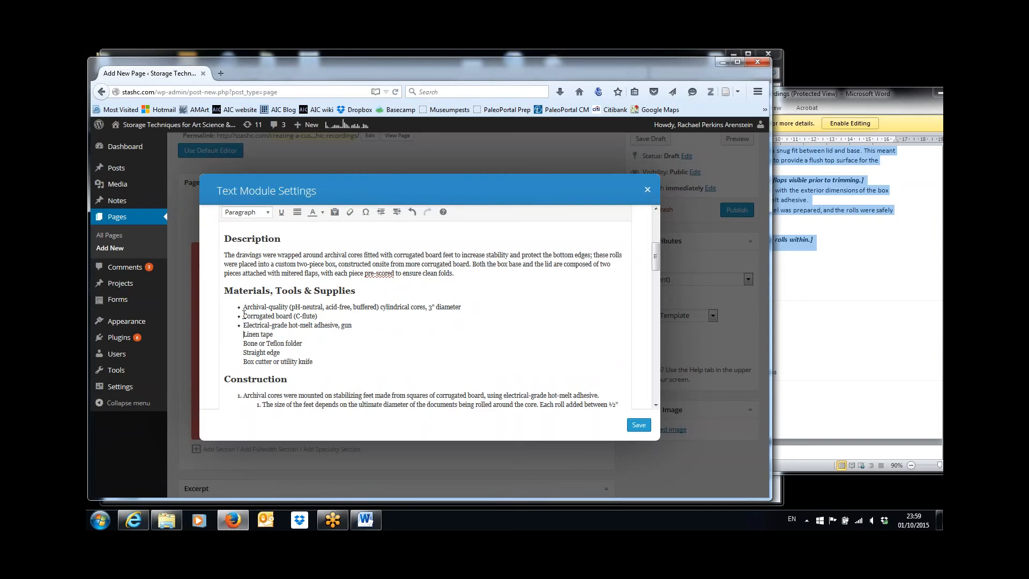
{"action": "key", "text": "BackSpace"}
{"action": "key", "text": "Return"}
{"action": "key", "text": "BackSpace"}
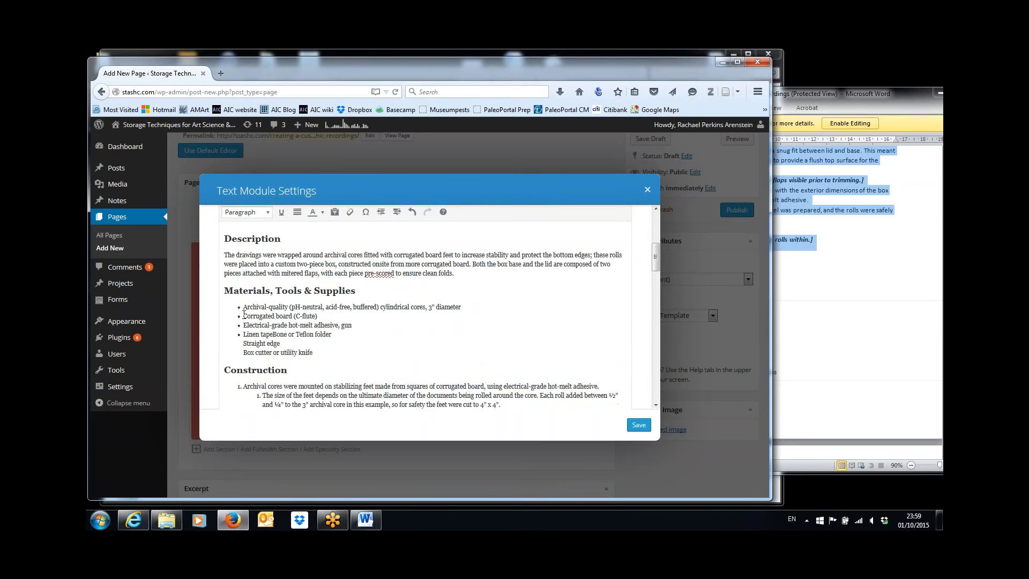
{"action": "key", "text": "Return"}
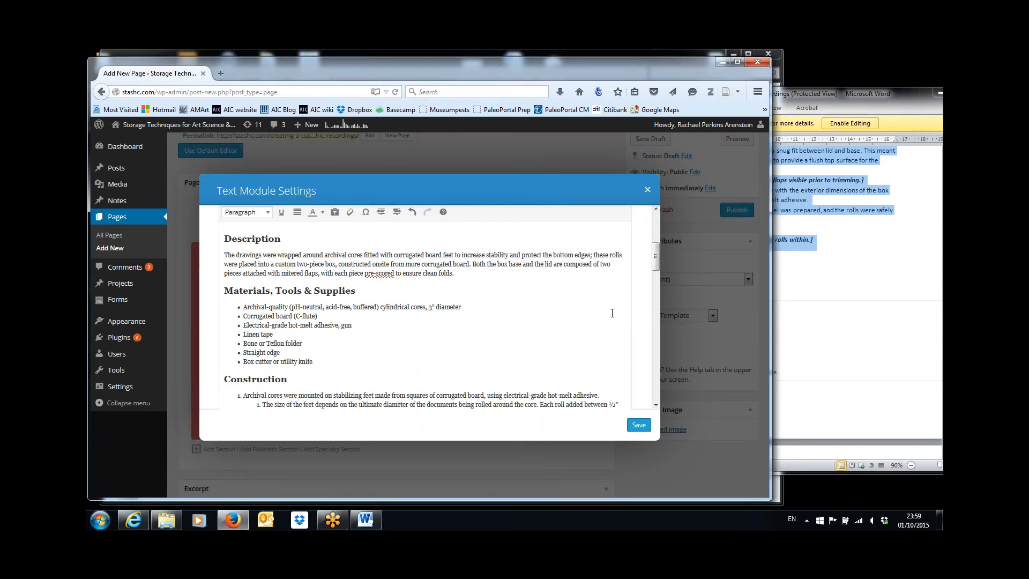
{"action": "left_click_drag", "start_coordinate": [654, 262], "coordinate": [655, 275]}
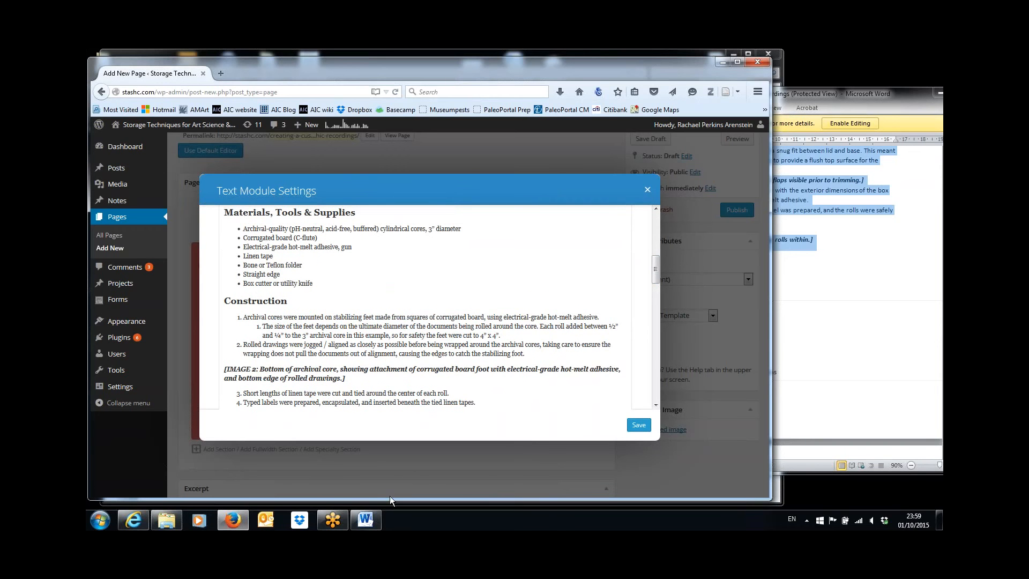
{"action": "left_click", "coordinate": [365, 520]}
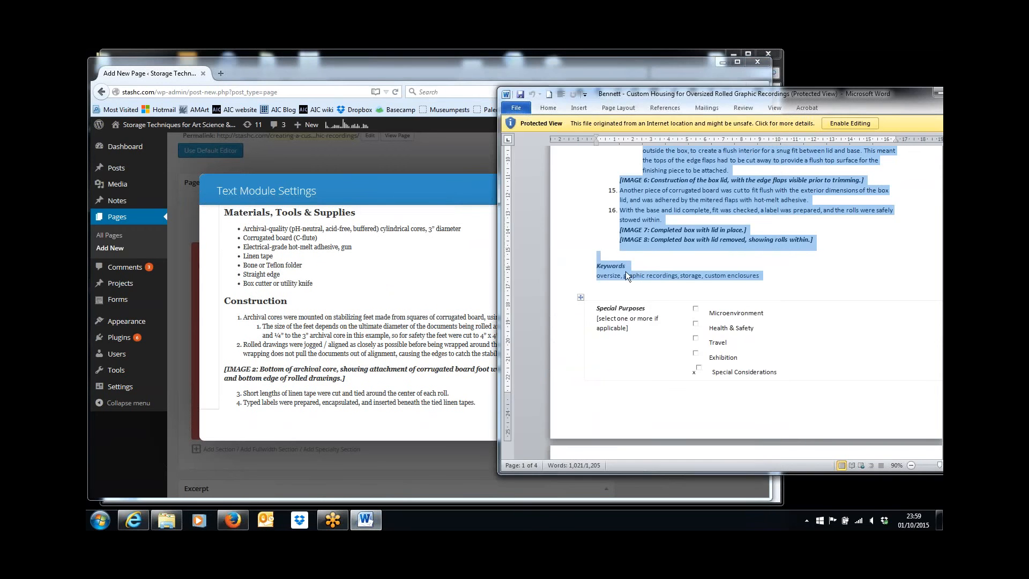
{"action": "left_click", "coordinate": [640, 258]}
{"action": "key", "text": "Up"}
{"action": "key", "text": "Up"}
{"action": "key", "text": "Up"}
{"action": "key", "text": "Up"}
{"action": "key", "text": "Up"}
{"action": "key", "text": "Up"}
{"action": "key", "text": "Up"}
{"action": "key", "text": "Up"}
{"action": "key", "text": "Up"}
{"action": "key", "text": "Up"}
{"action": "key", "text": "Up"}
{"action": "key", "text": "Up"}
{"action": "key", "text": "Up"}
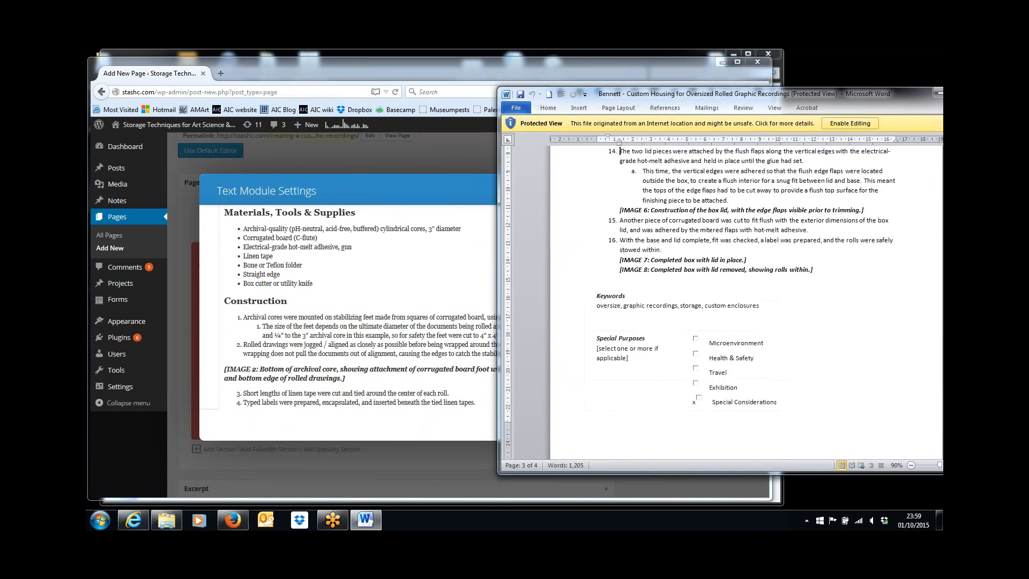
{"action": "key", "text": "Up"}
{"action": "key", "text": "Up"}
{"action": "key", "text": "Up"}
{"action": "key", "text": "Up"}
{"action": "key", "text": "Up"}
{"action": "key", "text": "Up"}
{"action": "key", "text": "Up"}
{"action": "key", "text": "Up"}
{"action": "key", "text": "Up"}
{"action": "key", "text": "Up"}
{"action": "key", "text": "Up"}
{"action": "key", "text": "Up"}
{"action": "key", "text": "Up"}
{"action": "key", "text": "Up"}
{"action": "key", "text": "Up"}
{"action": "key", "text": "Up"}
{"action": "key", "text": "Up"}
{"action": "key", "text": "Up"}
{"action": "key", "text": "Up"}
{"action": "key", "text": "Up"}
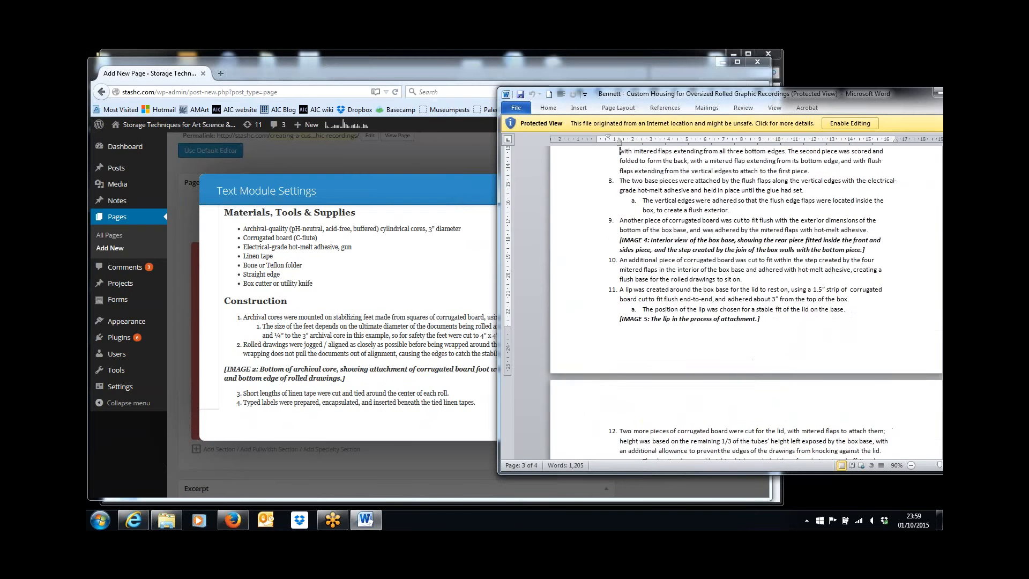
{"action": "key", "text": "Up"}
{"action": "key", "text": "Up"}
{"action": "key", "text": "Up"}
{"action": "key", "text": "Up"}
{"action": "key", "text": "Up"}
{"action": "key", "text": "Up"}
{"action": "key", "text": "Up"}
{"action": "key", "text": "Up"}
{"action": "key", "text": "Up"}
{"action": "key", "text": "Up"}
{"action": "key", "text": "Up"}
{"action": "key", "text": "Up"}
{"action": "key", "text": "Up"}
{"action": "key", "text": "Up"}
{"action": "key", "text": "Up"}
{"action": "key", "text": "Up"}
{"action": "key", "text": "Up"}
{"action": "key", "text": "Up"}
{"action": "key", "text": "Up"}
{"action": "key", "text": "Up"}
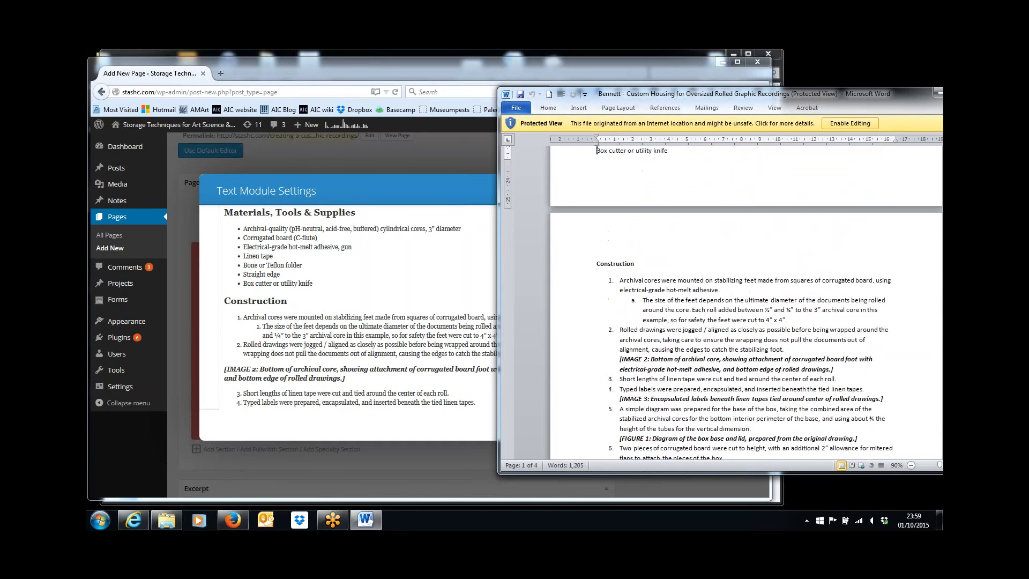
{"action": "key", "text": "Down"}
{"action": "key", "text": "Down"}
{"action": "key", "text": "Down"}
{"action": "key", "text": "Down"}
{"action": "key", "text": "Down"}
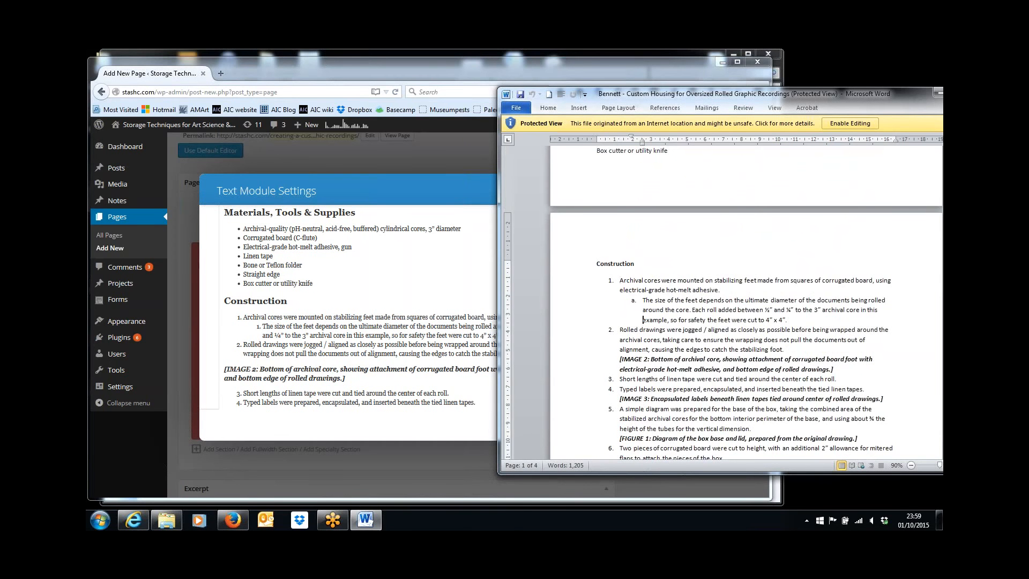
{"action": "key", "text": "Down"}
{"action": "left_click", "coordinate": [232, 319]}
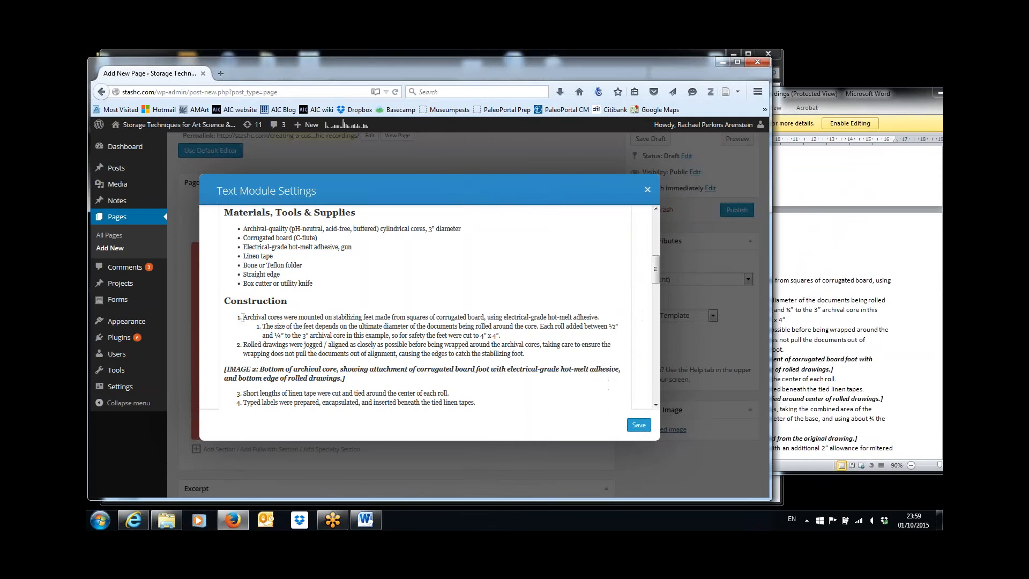
Pull the first Construction step out of the numbered list and format it as a normal paragraph
{"action": "key", "text": "BackSpace"}
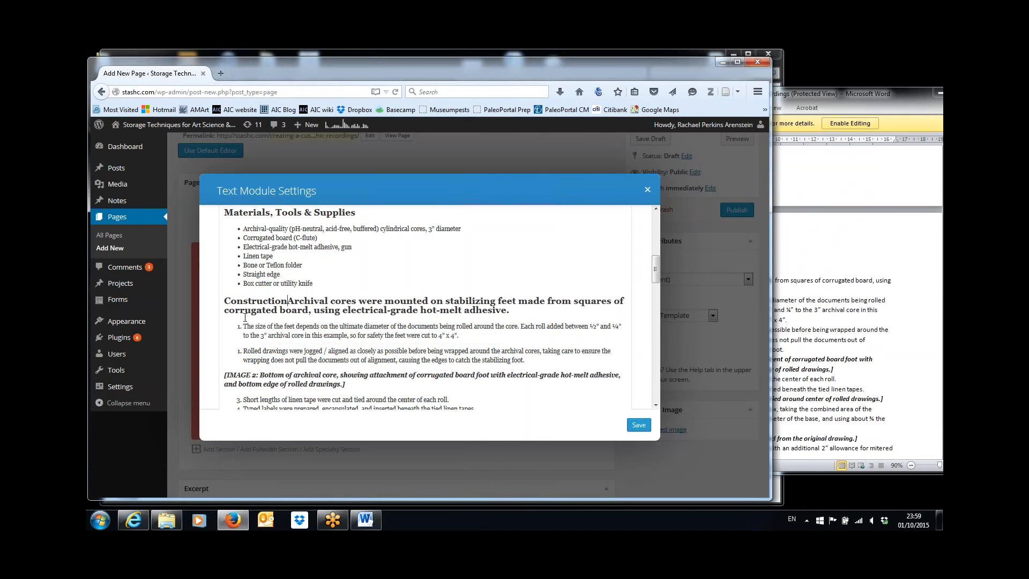
{"action": "key", "text": "Return"}
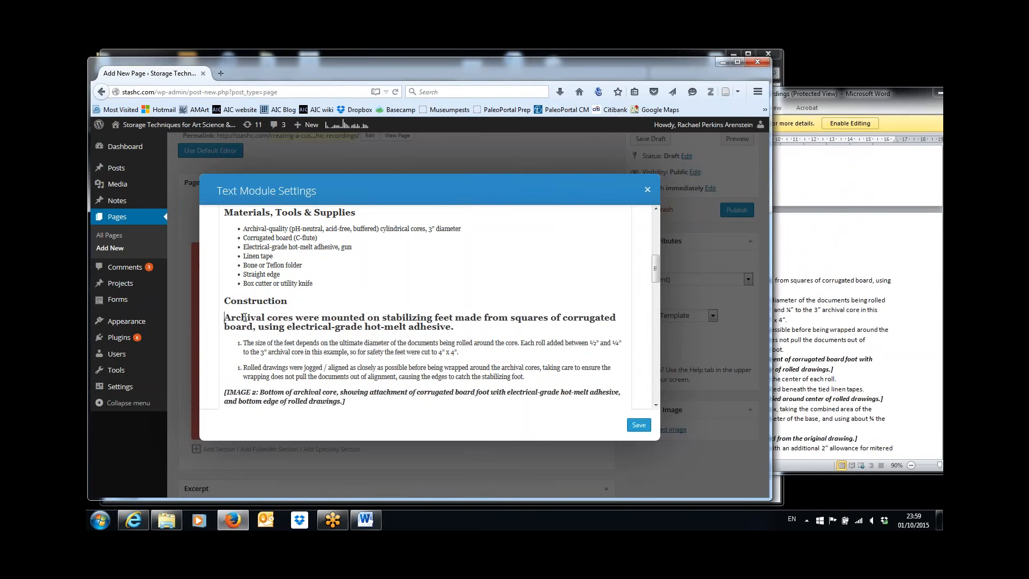
{"action": "key", "text": "shift+Down"}
{"action": "key", "text": "shift+End"}
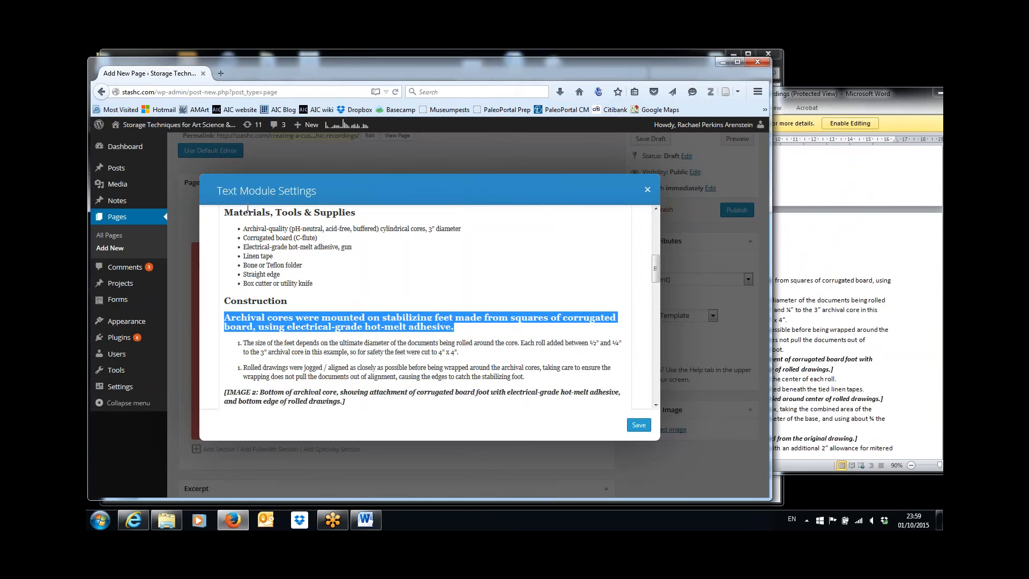
{"action": "left_click_drag", "start_coordinate": [656, 269], "coordinate": [656, 230]}
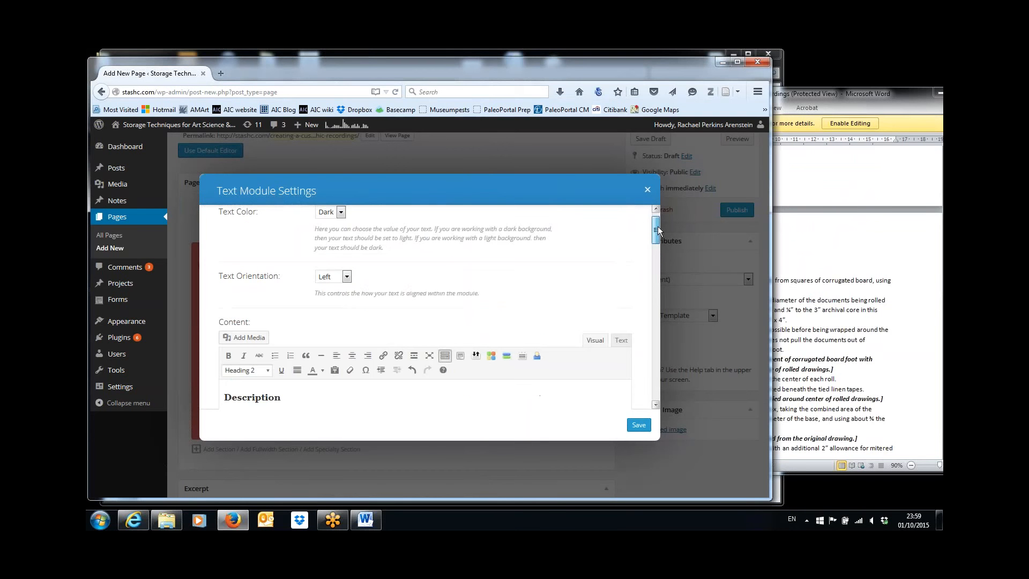
{"action": "left_click", "coordinate": [269, 375]}
{"action": "left_click", "coordinate": [279, 217]}
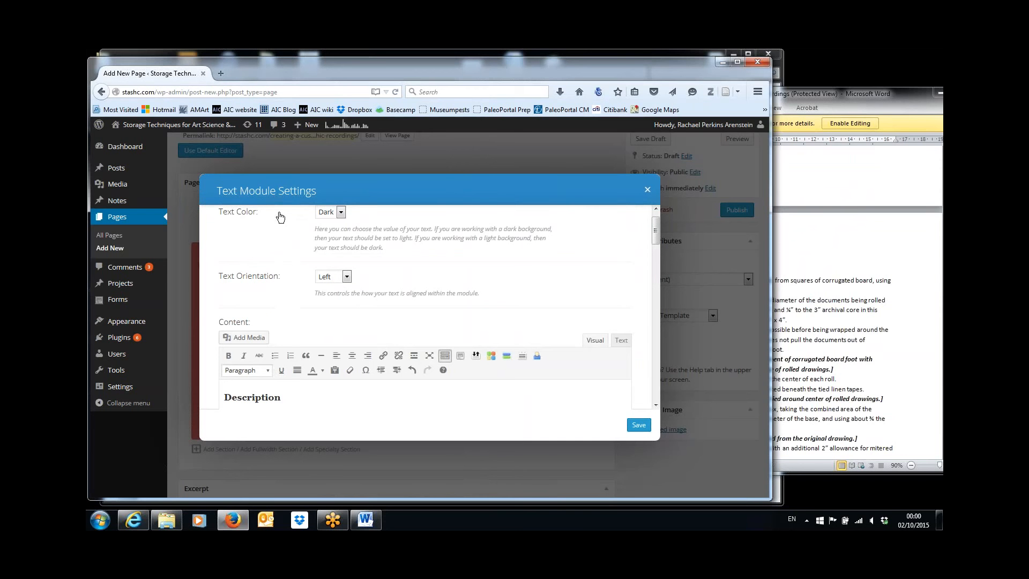
{"action": "left_click_drag", "start_coordinate": [655, 231], "coordinate": [657, 280]}
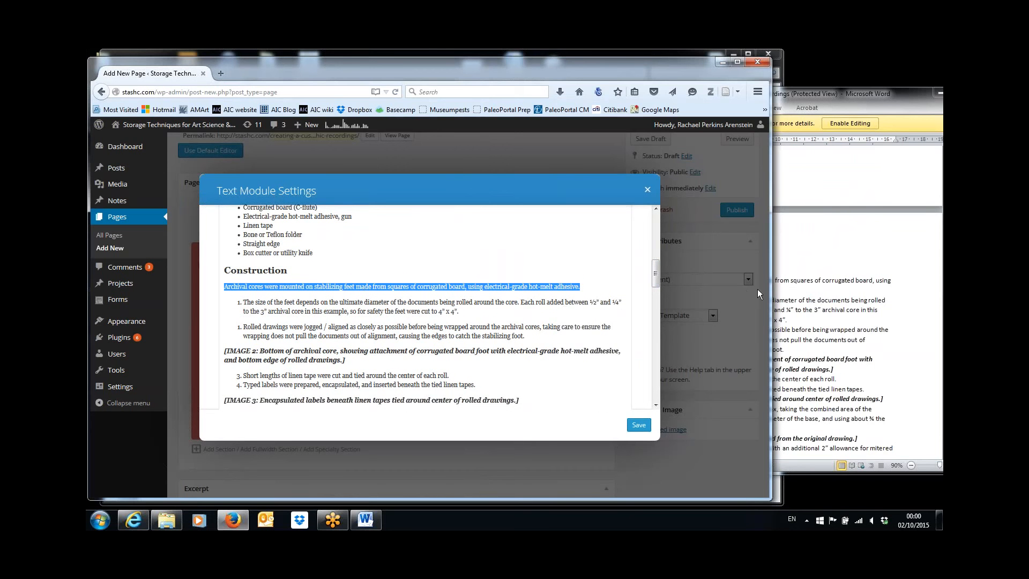
After checking the Word article, number 'Archival cores were mounted…' as step 1 of the list
{"action": "left_click", "coordinate": [783, 289]}
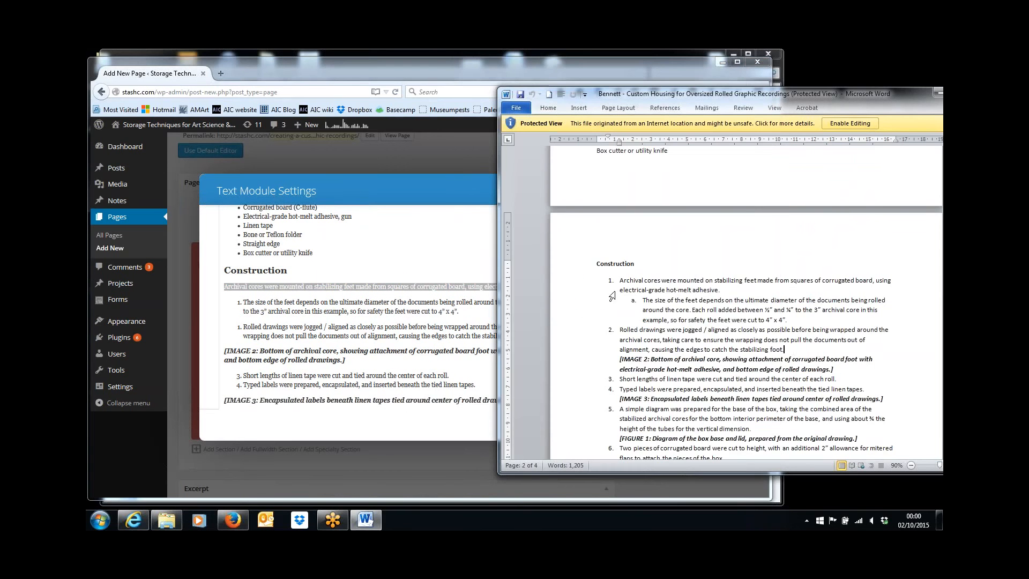
{"action": "left_click", "coordinate": [296, 298]}
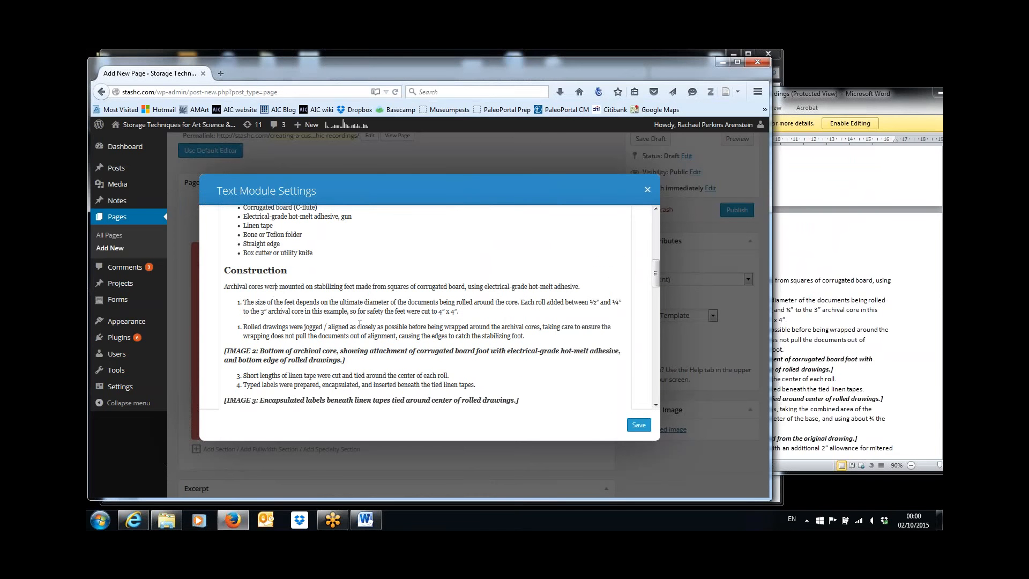
{"action": "left_click", "coordinate": [225, 286]}
{"action": "left_click_drag", "start_coordinate": [657, 276], "coordinate": [657, 244]}
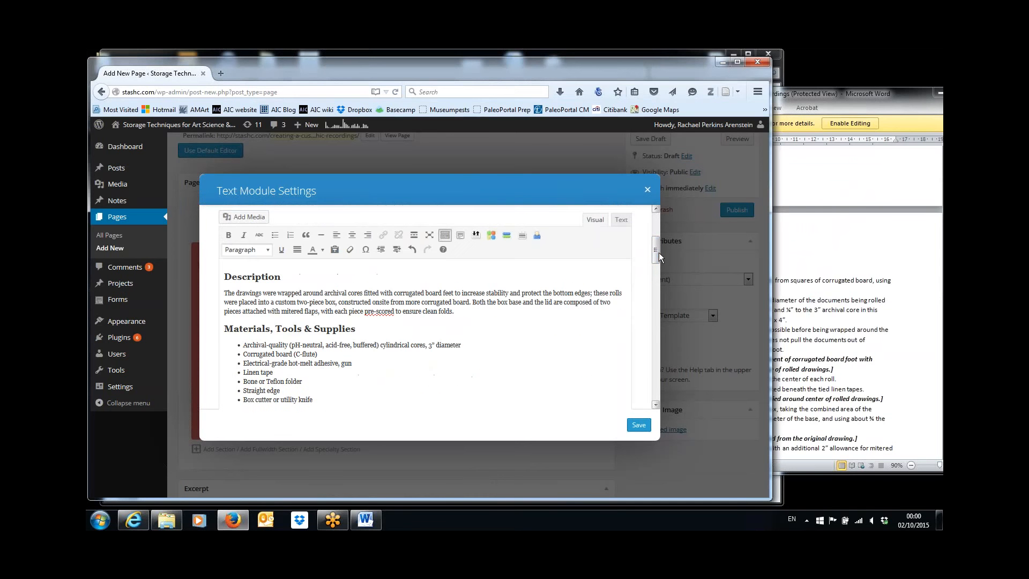
{"action": "left_click", "coordinate": [291, 239]}
{"action": "left_click_drag", "start_coordinate": [654, 251], "coordinate": [657, 271]}
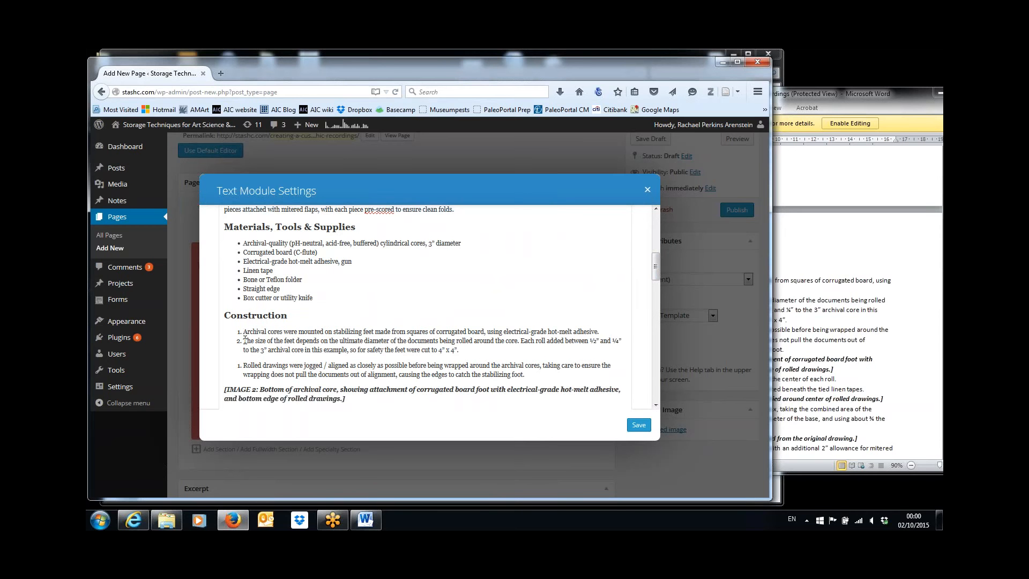
Try nesting 'The size of the feet…' under step 1, ending with it split off as step 2
{"action": "key", "text": "Tab"}
{"action": "key", "text": "BackSpace"}
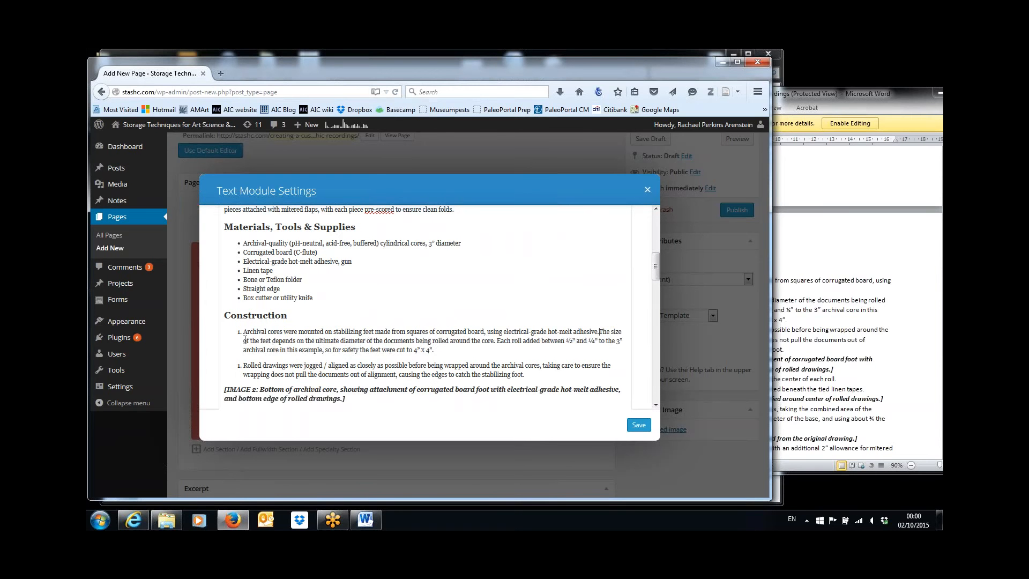
{"action": "key", "text": "BackSpace"}
{"action": "key", "text": "Return"}
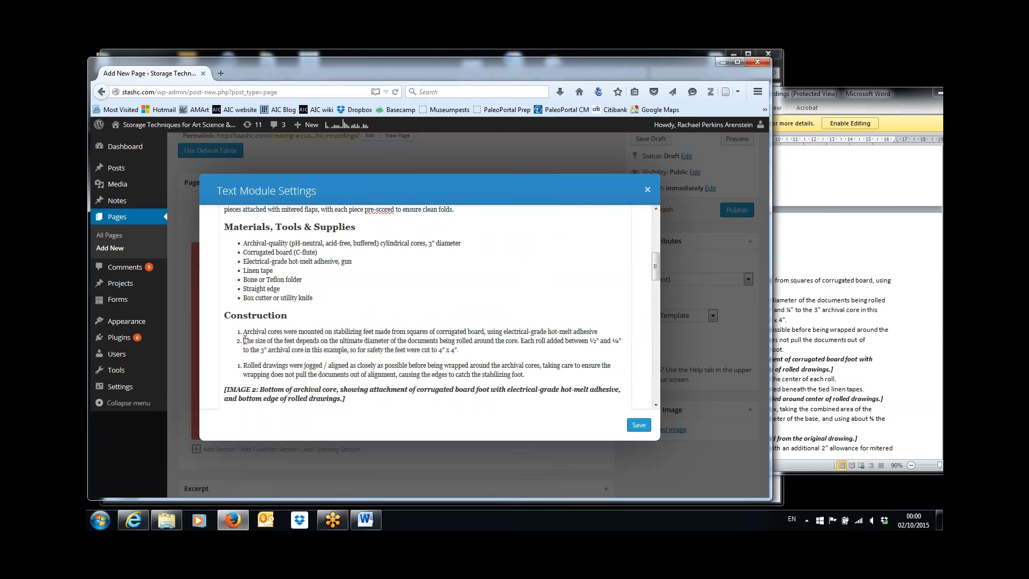
{"action": "key", "text": "Tab"}
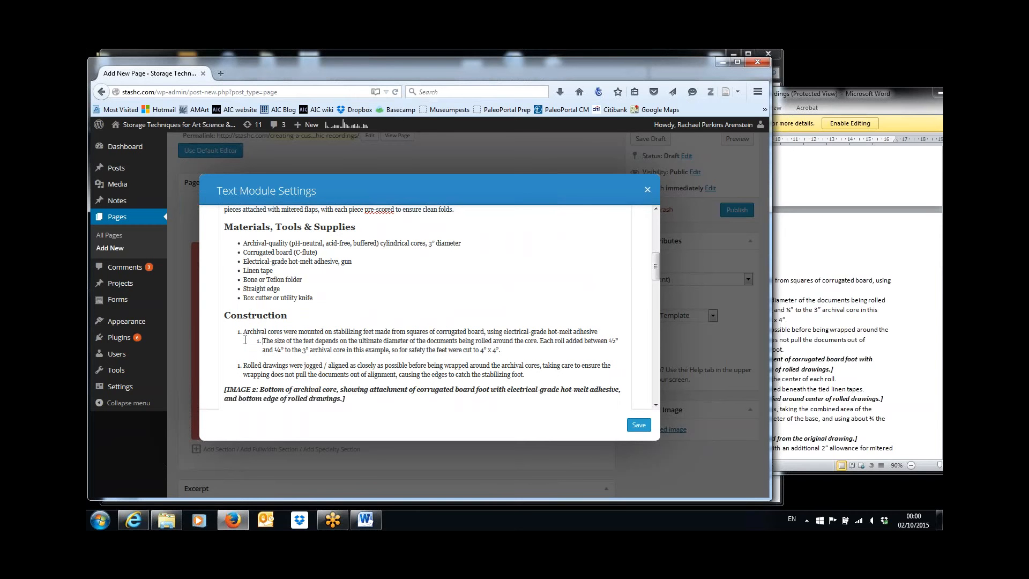
{"action": "key", "text": "BackSpace"}
{"action": "key", "text": "BackSpace"}
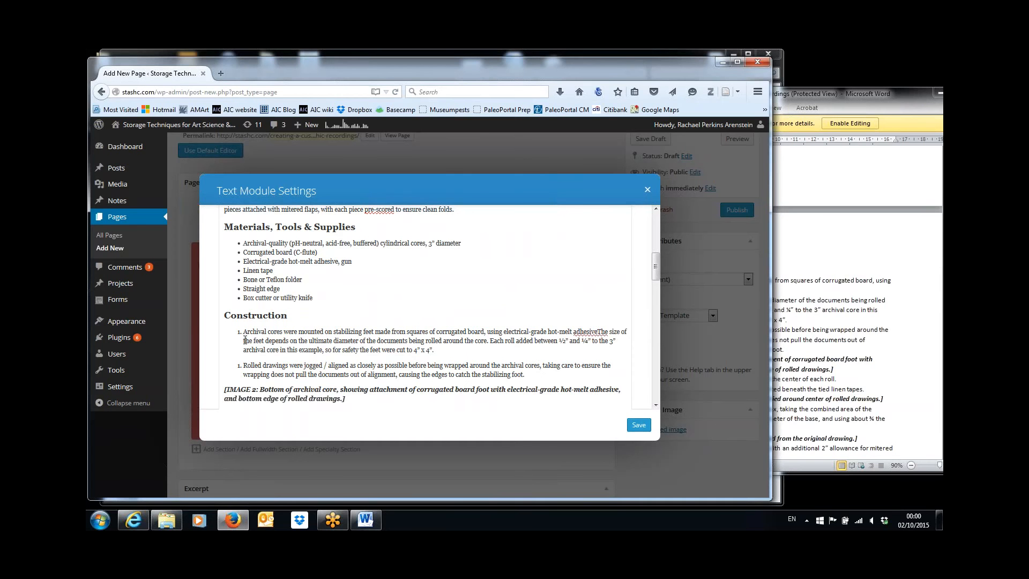
{"action": "key", "text": "Return"}
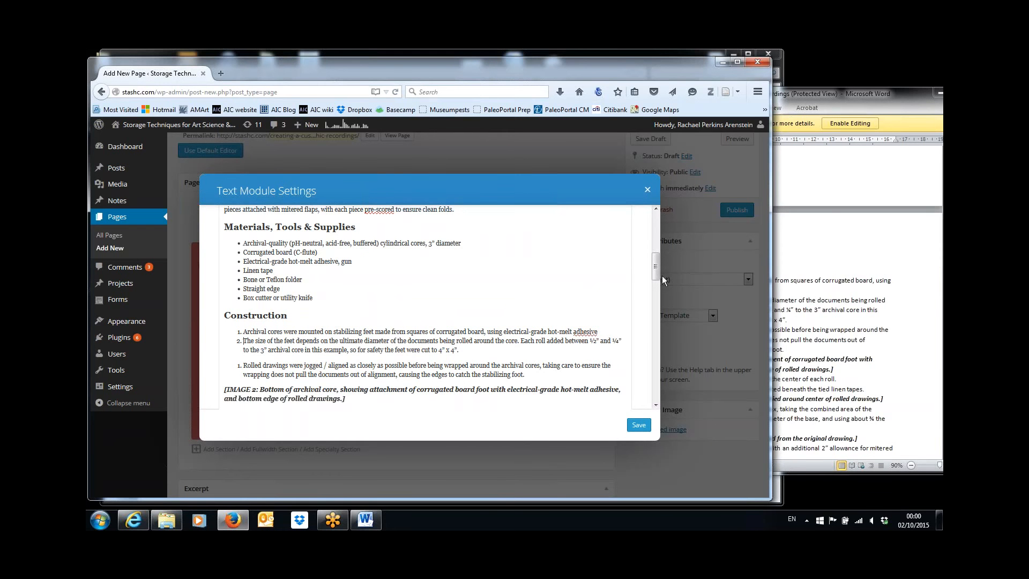
Compare with Word and re-split 'Rolled drawings' as the next step without the gap
{"action": "left_click", "coordinate": [851, 336]}
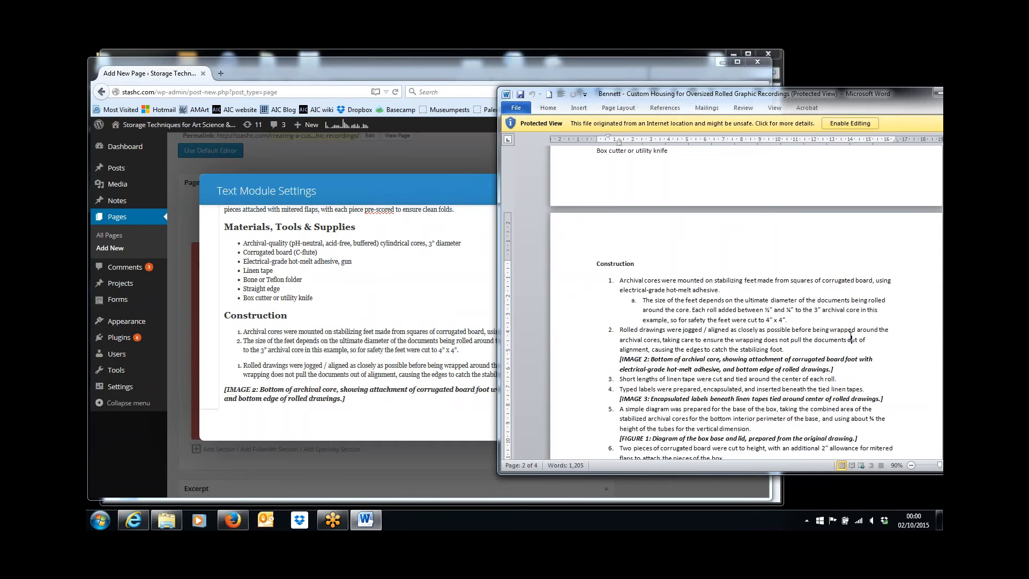
{"action": "left_click", "coordinate": [246, 366]}
{"action": "left_click", "coordinate": [243, 365]}
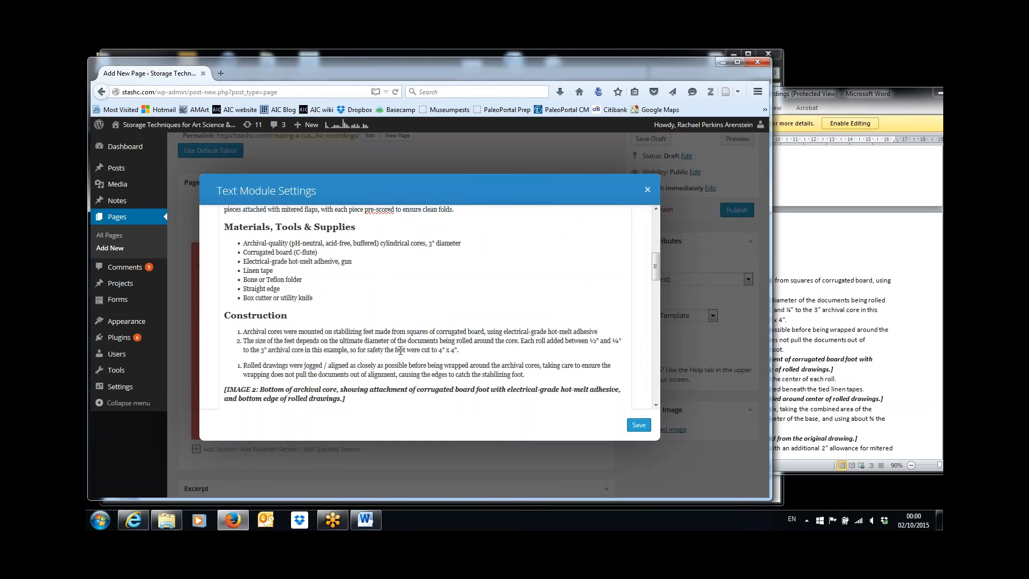
{"action": "key", "text": "BackSpace"}
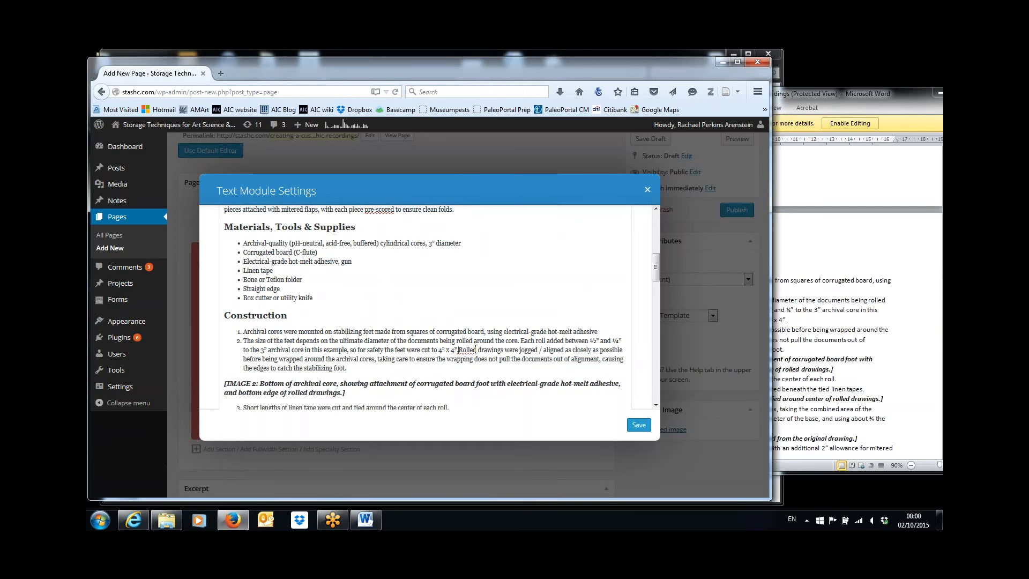
{"action": "key", "text": "Return"}
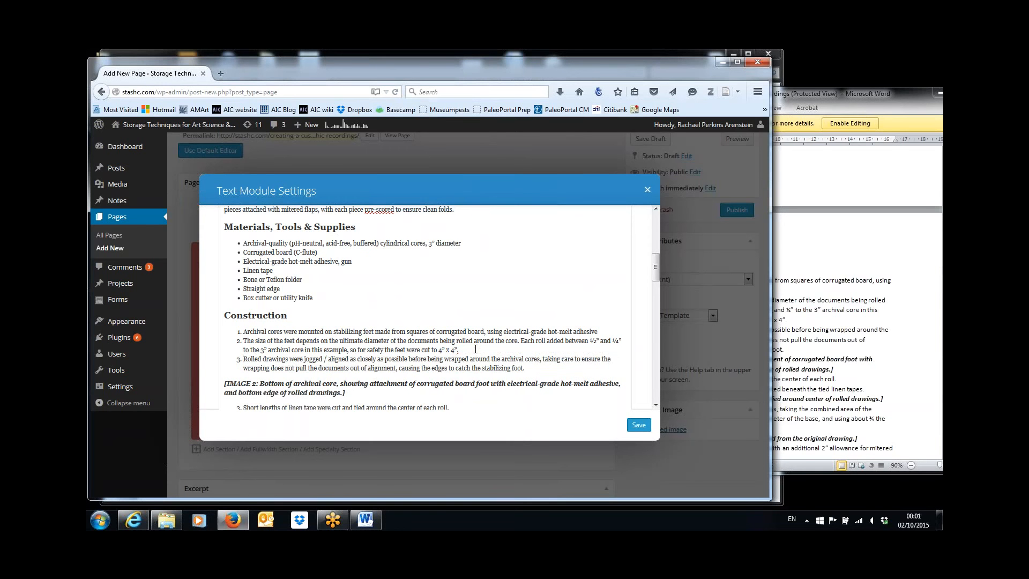
Recheck the nesting in Word and place the caret at the start of the size-of-the-feet step
{"action": "left_click", "coordinate": [821, 349]}
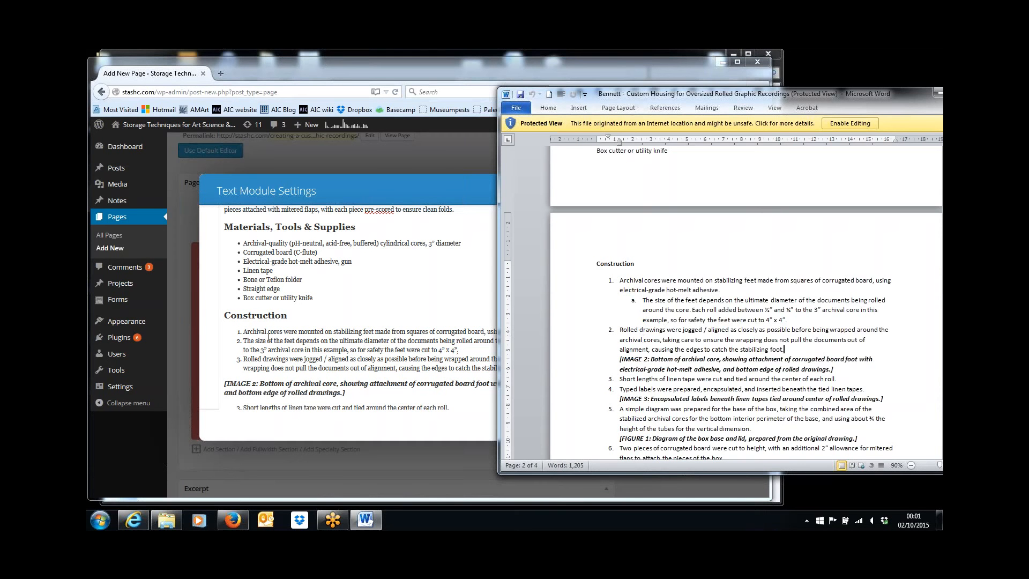
{"action": "triple_click", "coordinate": [244, 342]}
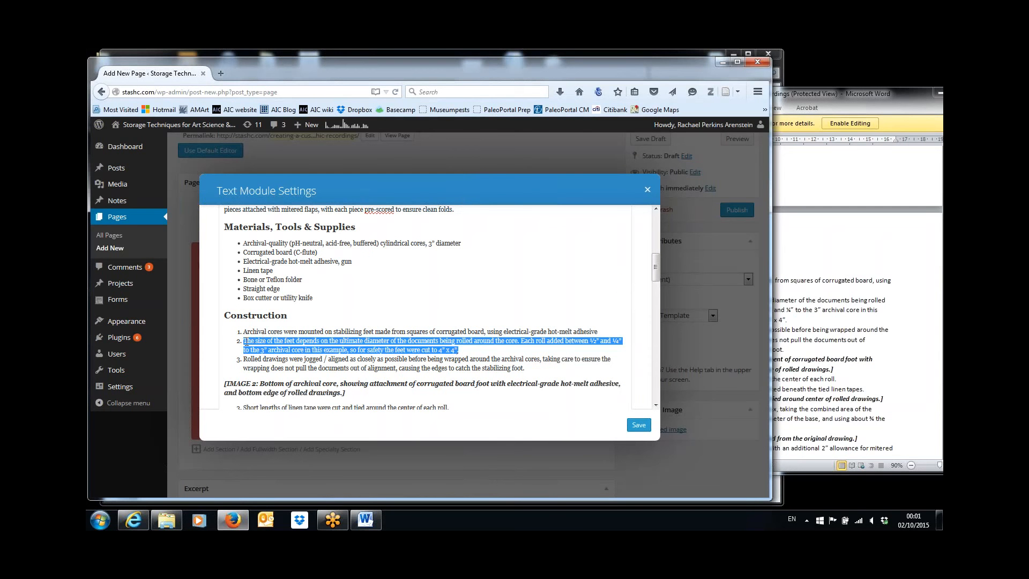
{"action": "left_click", "coordinate": [244, 341]}
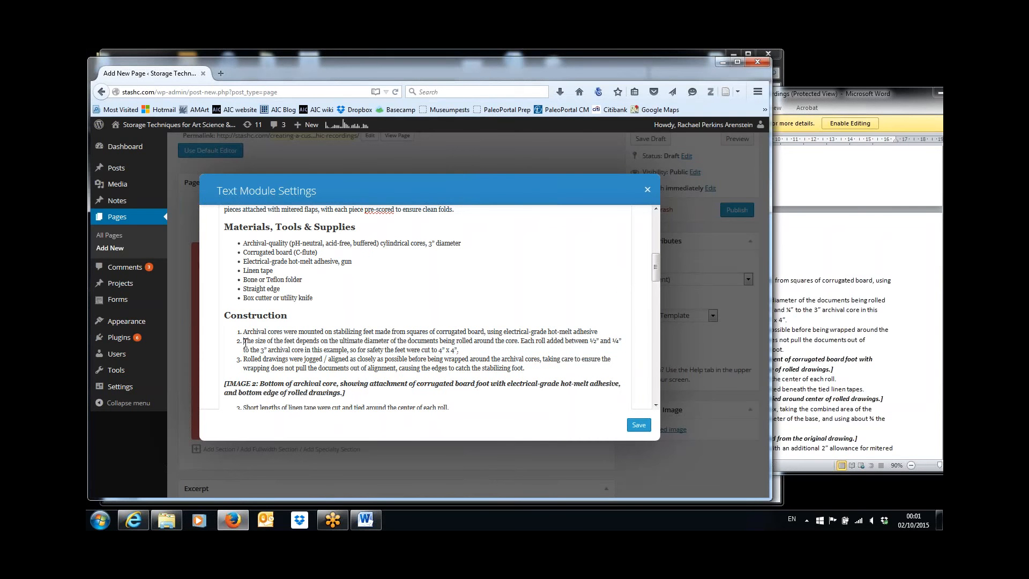
{"action": "left_click_drag", "start_coordinate": [655, 270], "coordinate": [659, 229]}
{"action": "scroll", "coordinate": [429, 268], "scroll_direction": "down", "scroll_amount": 3}
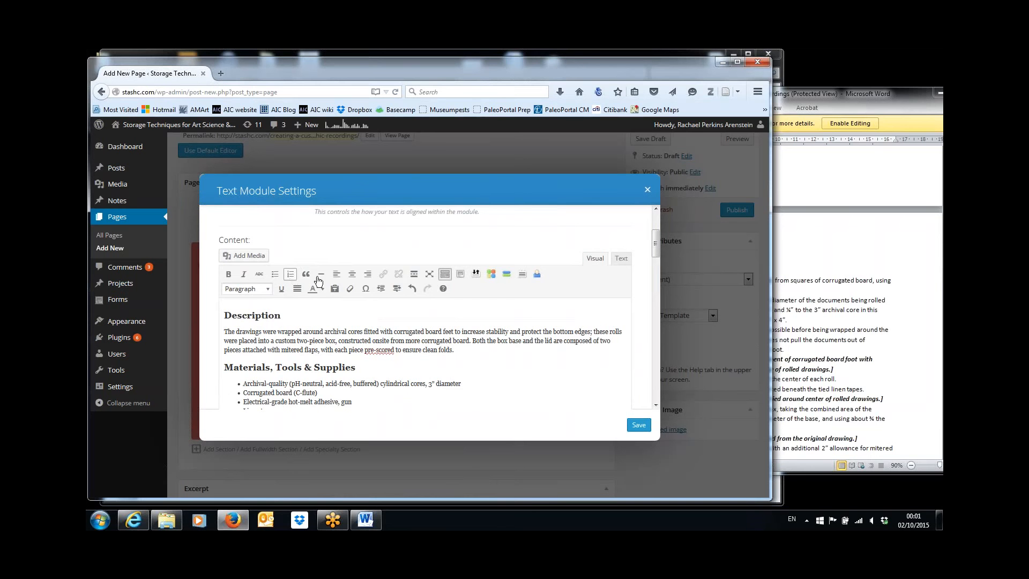
{"action": "left_click_drag", "start_coordinate": [658, 246], "coordinate": [658, 273]}
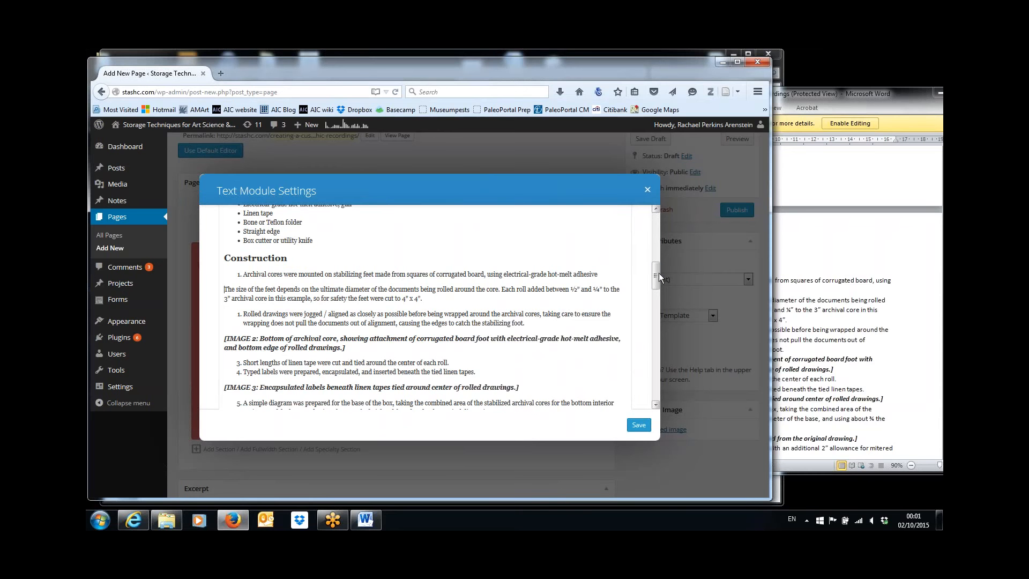
Nest 'The size of the feet…' under step 1 and split 'Rolled drawings' off as the following step
{"action": "key", "text": "BackSpace"}
{"action": "key", "text": "Return"}
{"action": "key", "text": "Tab"}
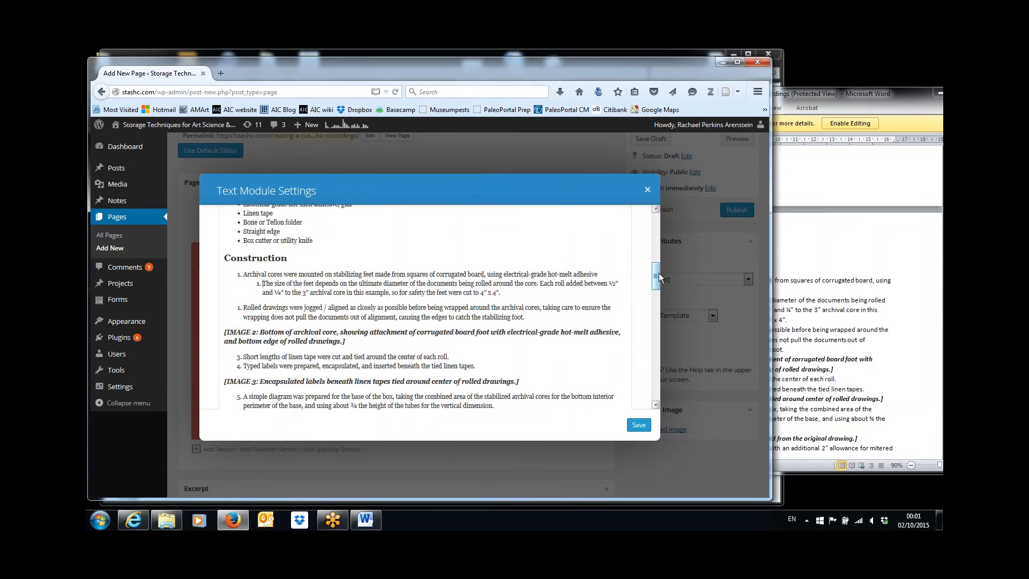
{"action": "left_click", "coordinate": [540, 293]}
{"action": "key", "text": "Delete"}
{"action": "key", "text": "Return"}
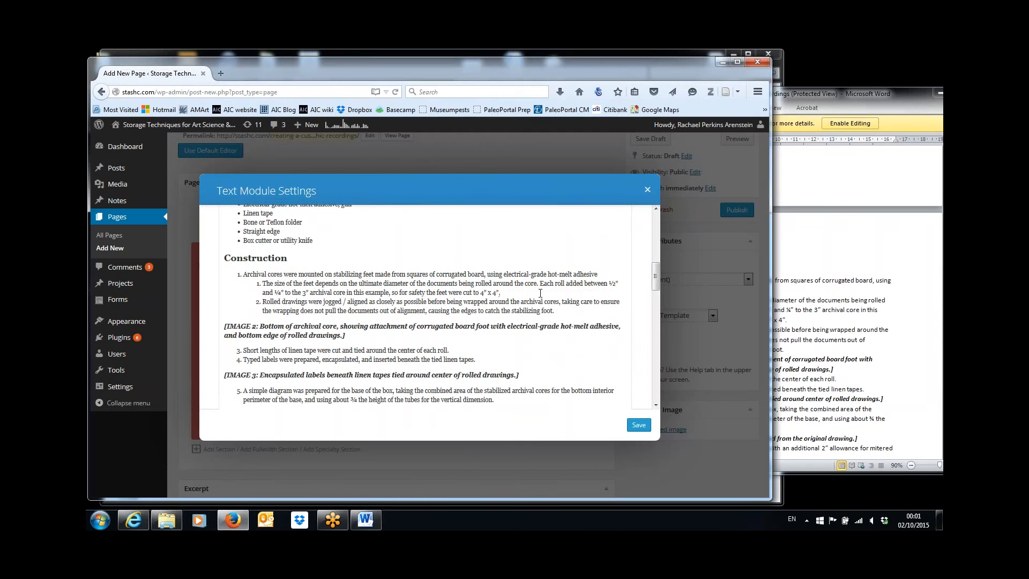
{"action": "left_click_drag", "start_coordinate": [655, 277], "coordinate": [655, 239]}
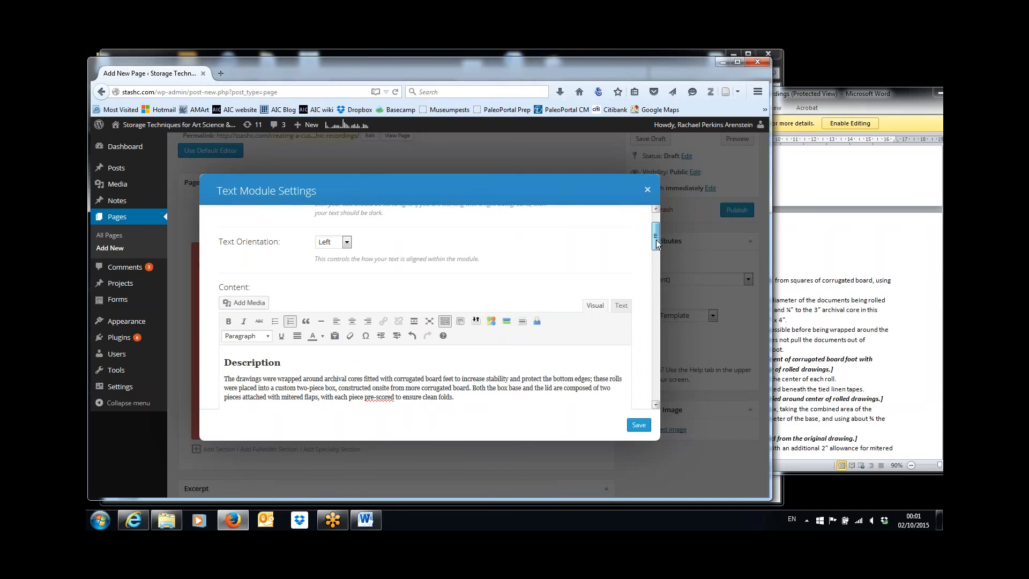
Check the nested size-of-the-feet sub-item and scroll through the later Construction steps
{"action": "left_click_drag", "start_coordinate": [656, 239], "coordinate": [659, 264]}
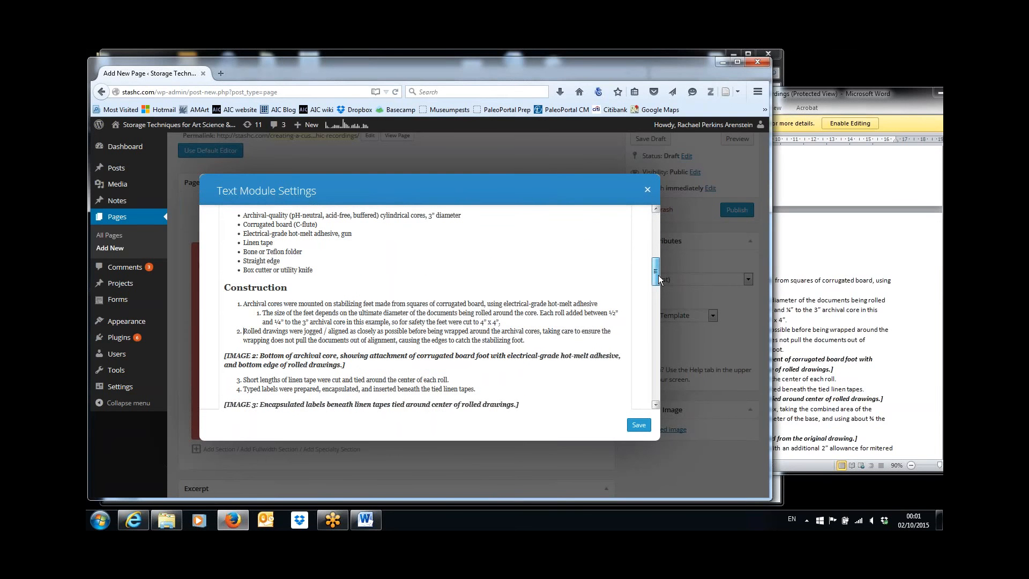
{"action": "triple_click", "coordinate": [259, 314]}
{"action": "left_click_drag", "start_coordinate": [258, 314], "coordinate": [255, 315]}
{"action": "left_click", "coordinate": [268, 314]}
{"action": "left_click_drag", "start_coordinate": [654, 271], "coordinate": [655, 278]}
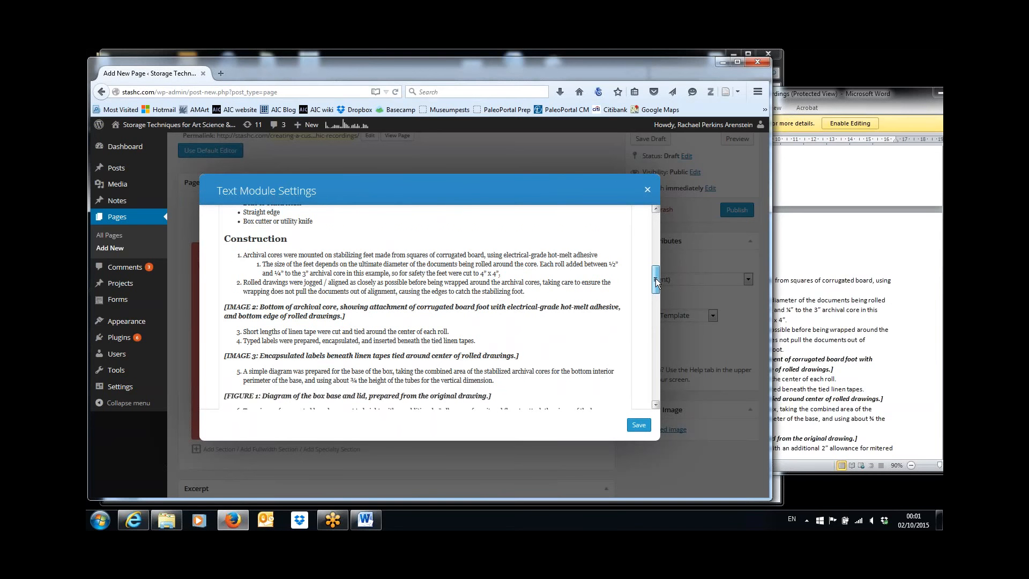
{"action": "left_click_drag", "start_coordinate": [655, 277], "coordinate": [657, 281]}
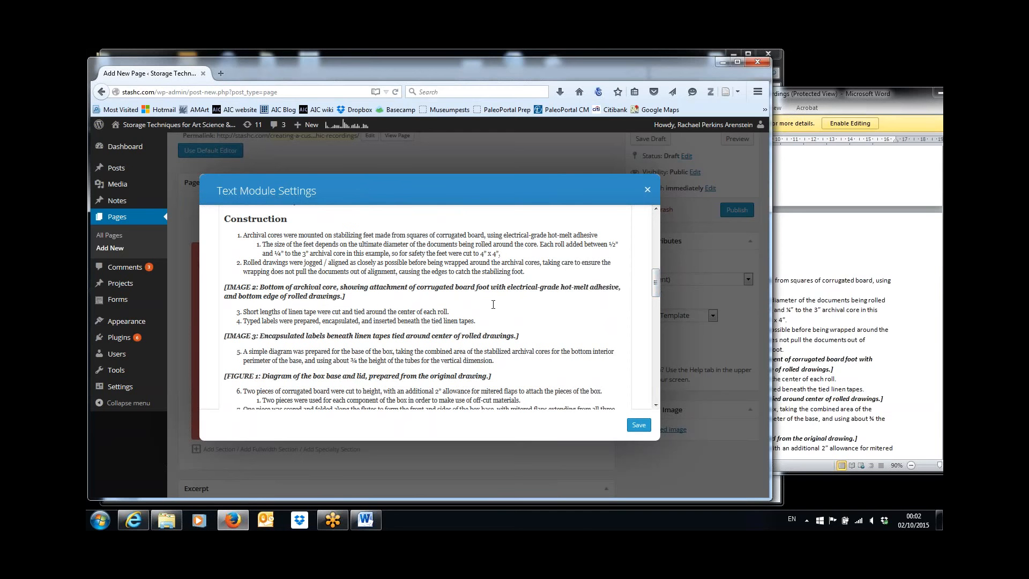
Compare the editor's Construction steps 2 through 9 against the Word article
{"action": "left_click", "coordinate": [791, 326]}
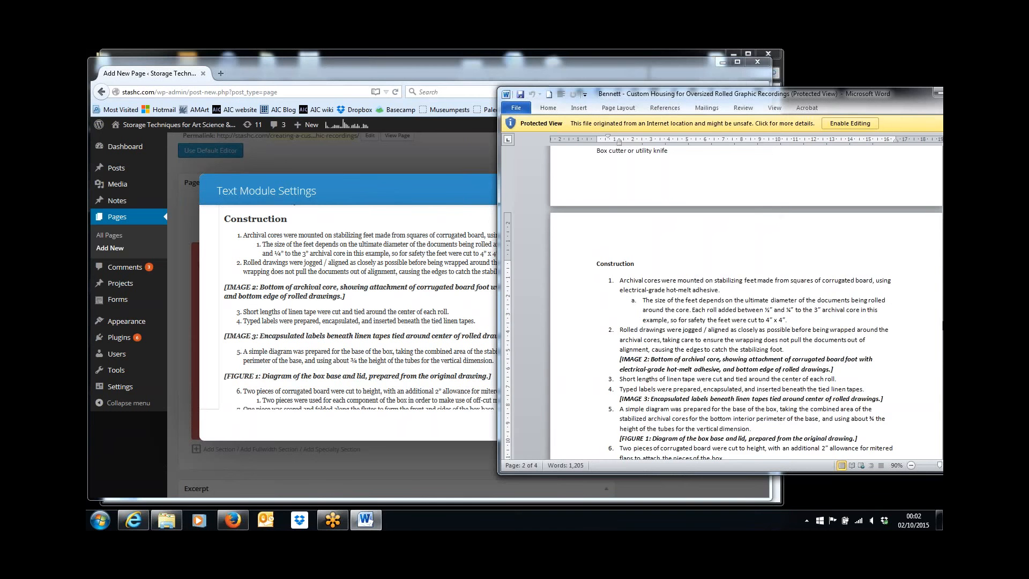
{"action": "left_click", "coordinate": [405, 360]}
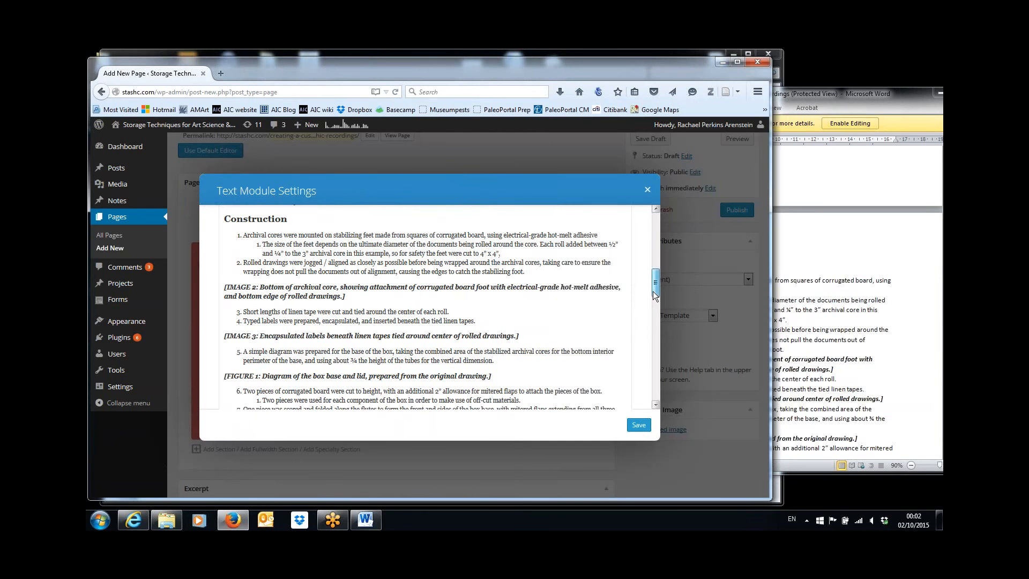
{"action": "left_click_drag", "start_coordinate": [653, 291], "coordinate": [656, 312]}
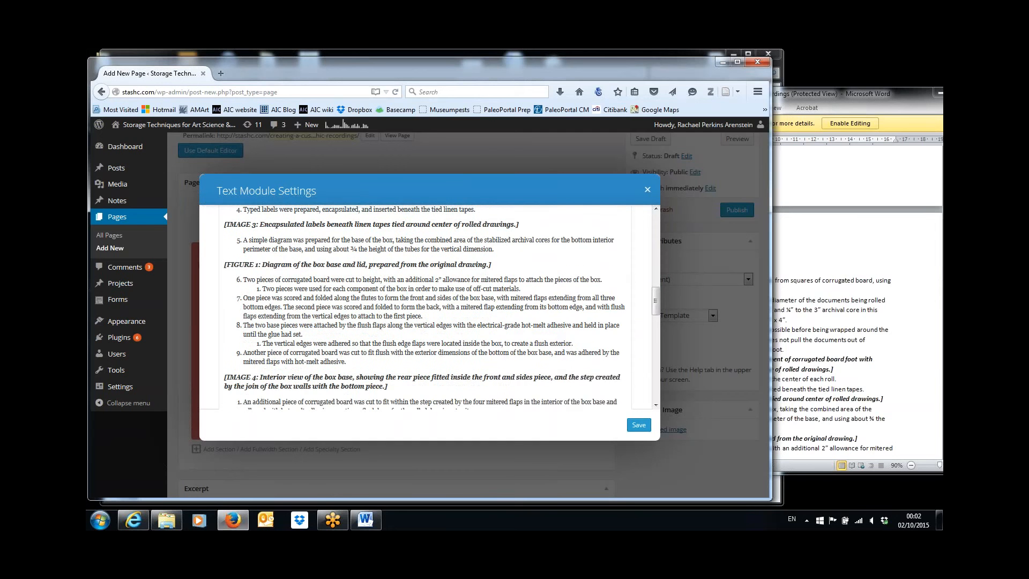
{"action": "left_click", "coordinate": [902, 391]}
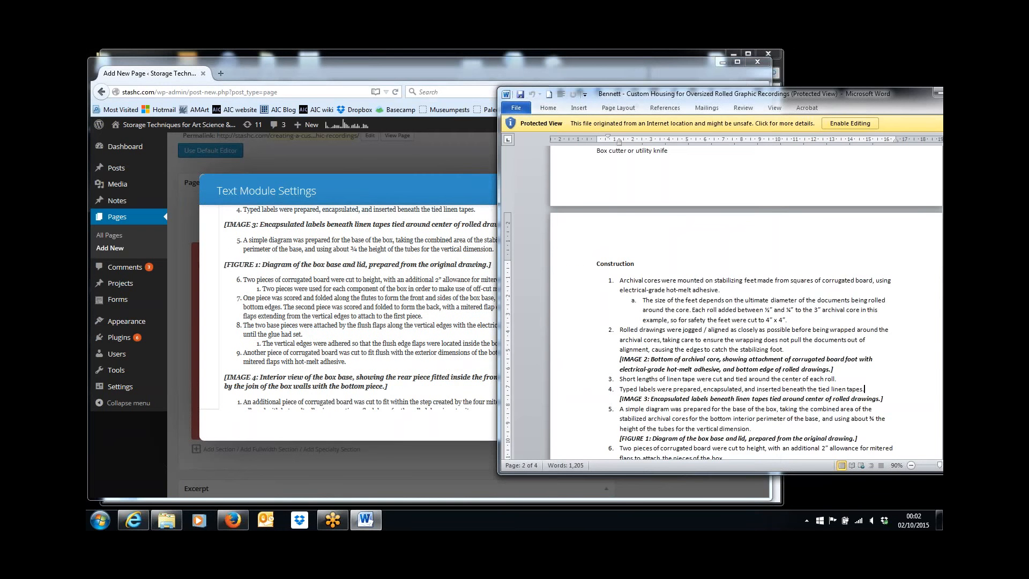
{"action": "scroll", "coordinate": [933, 396], "scroll_direction": "down", "scroll_amount": 4}
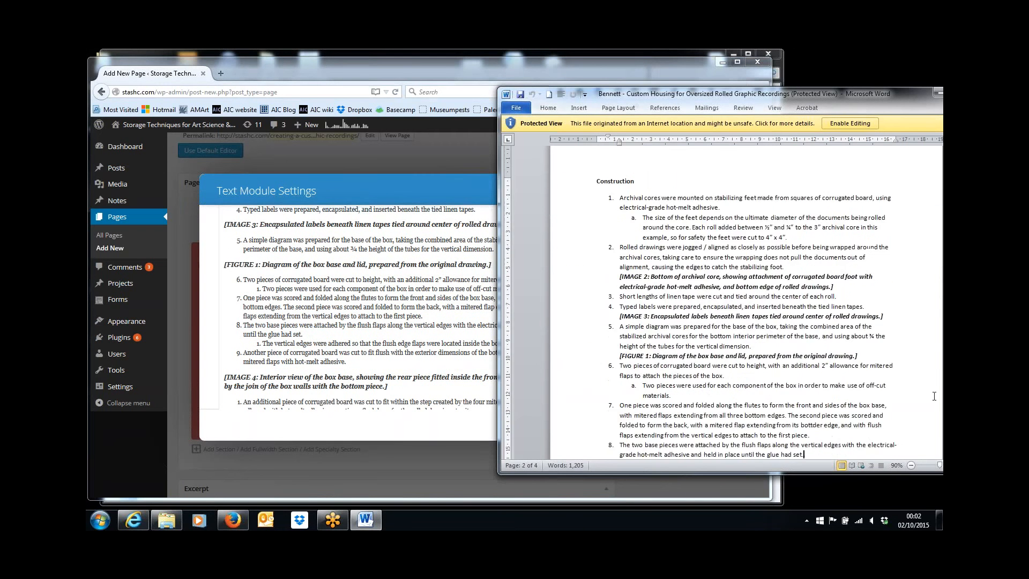
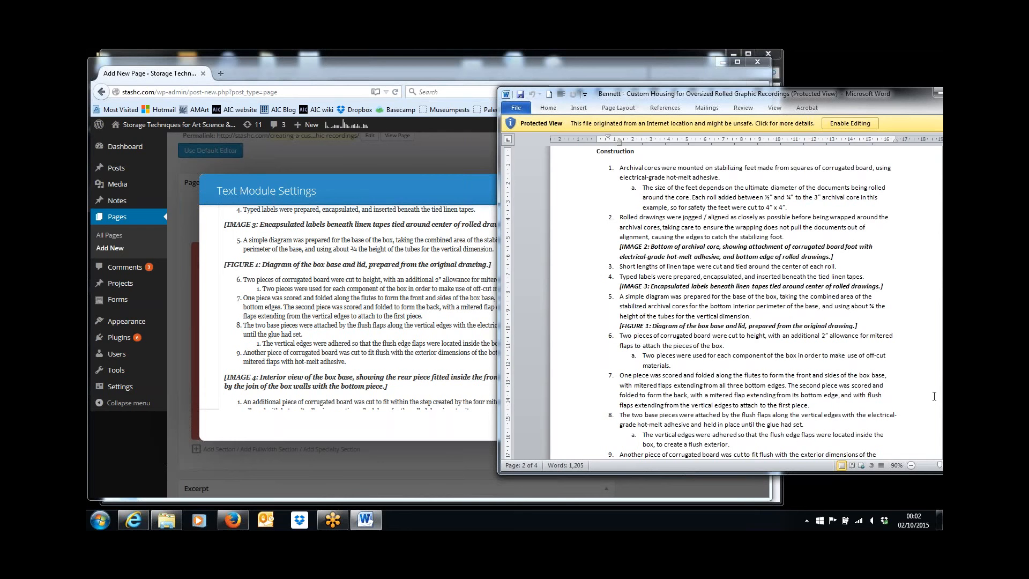
Compare the module's construction steps with the Word article, then select the first step after the IMAGE 4 caption
{"action": "left_click", "coordinate": [331, 343]}
{"action": "left_click_drag", "start_coordinate": [657, 305], "coordinate": [655, 315]}
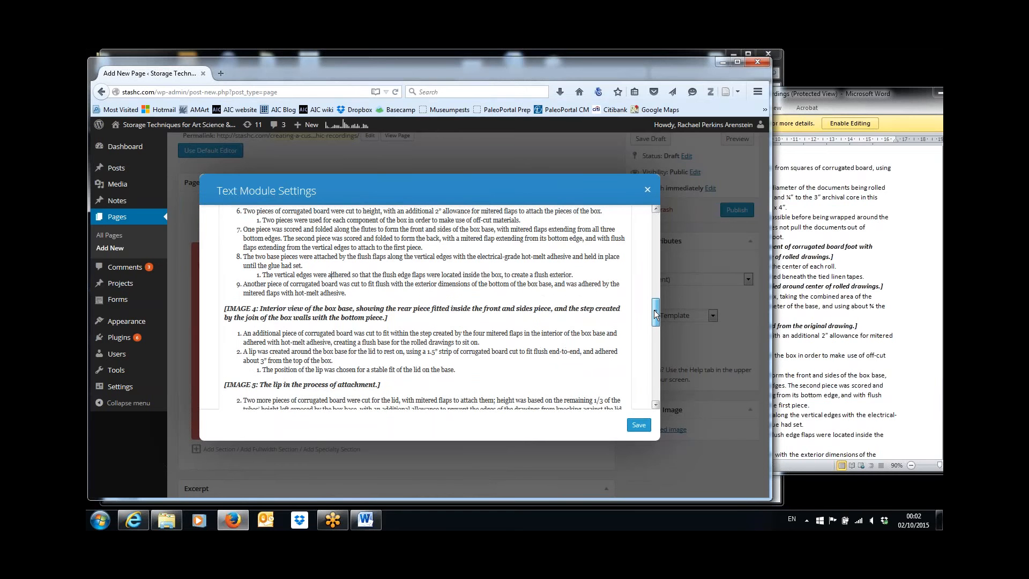
{"action": "left_click_drag", "start_coordinate": [656, 315], "coordinate": [656, 315]}
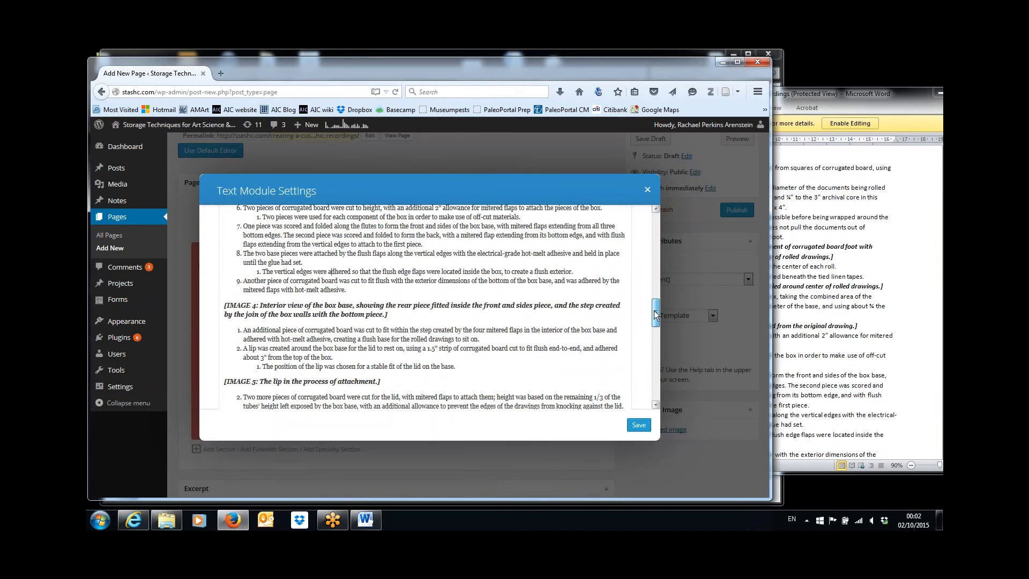
{"action": "left_click", "coordinate": [831, 366]}
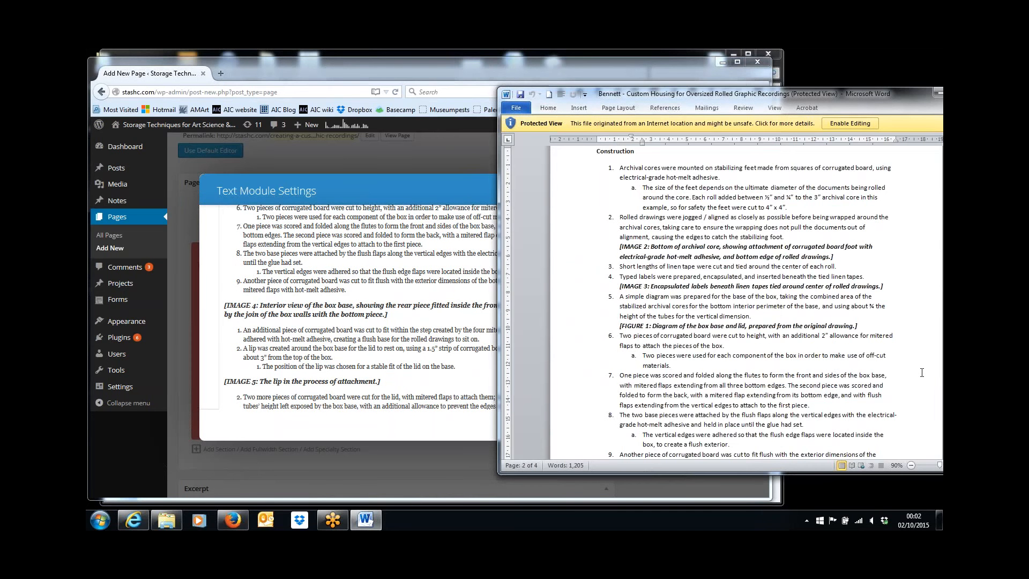
{"action": "scroll", "coordinate": [670, 454], "scroll_direction": "down", "scroll_amount": 3}
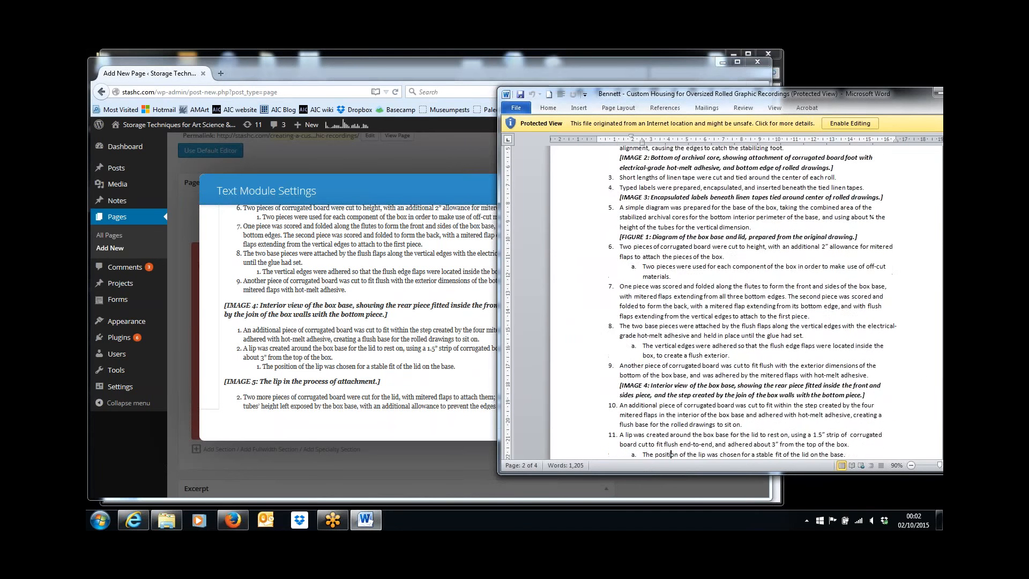
{"action": "scroll", "coordinate": [670, 454], "scroll_direction": "down", "scroll_amount": 4}
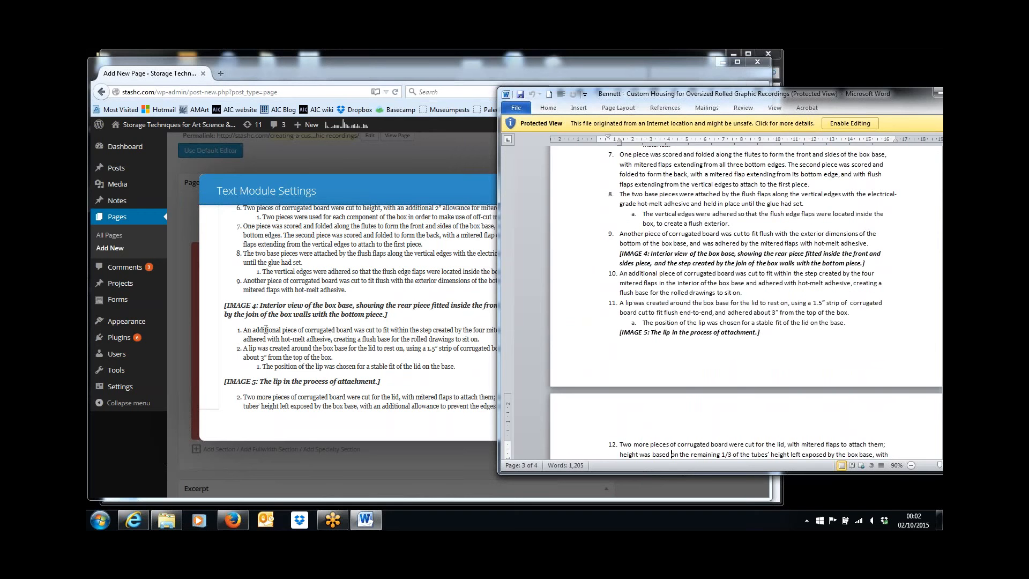
{"action": "triple_click", "coordinate": [241, 329]}
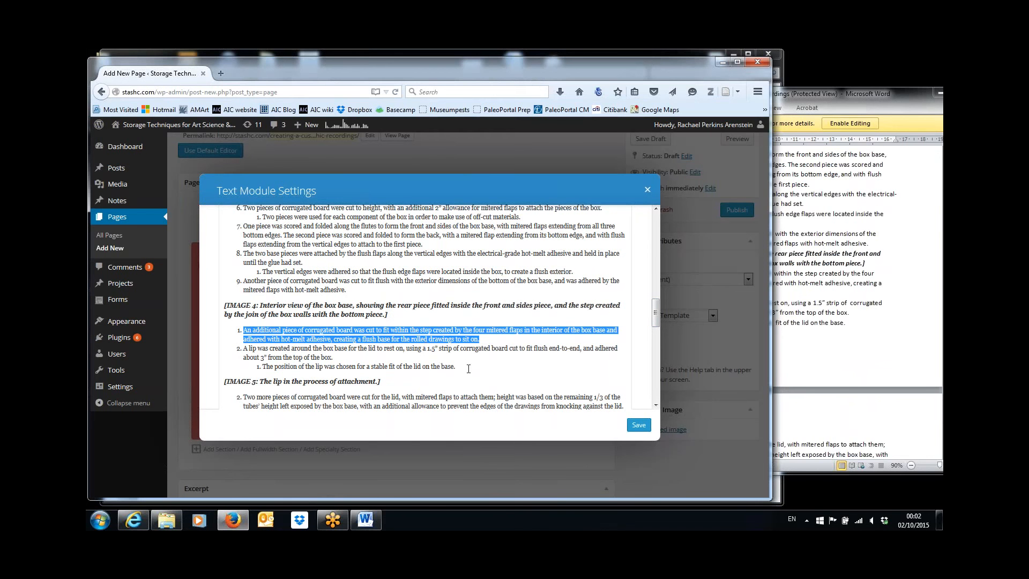
Remove list numbering from the base-insert, lip and lid-position steps below the IMAGE 4 caption
{"action": "left_click_drag", "start_coordinate": [468, 369], "coordinate": [242, 329]}
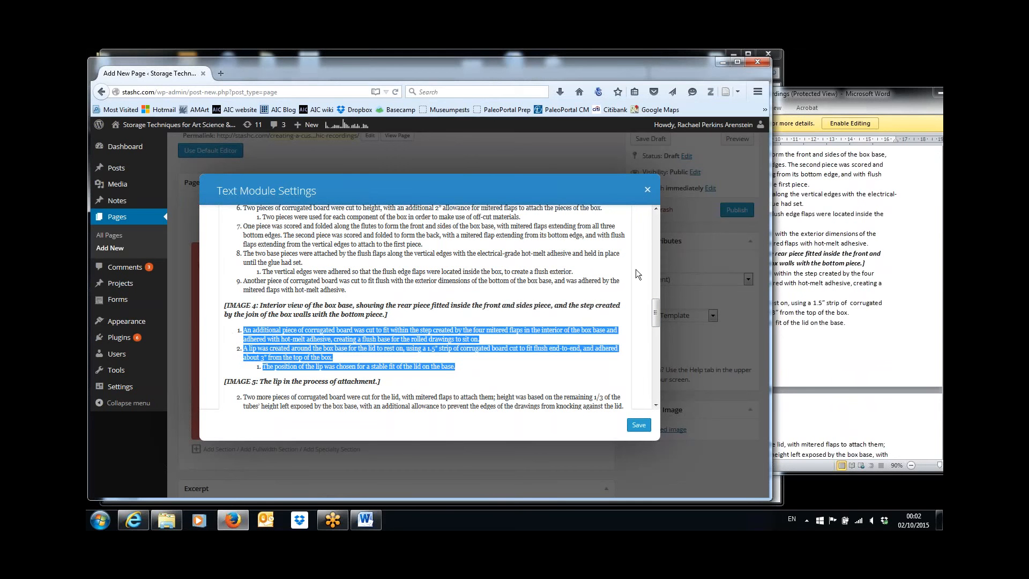
{"action": "left_click_drag", "start_coordinate": [655, 309], "coordinate": [655, 234]}
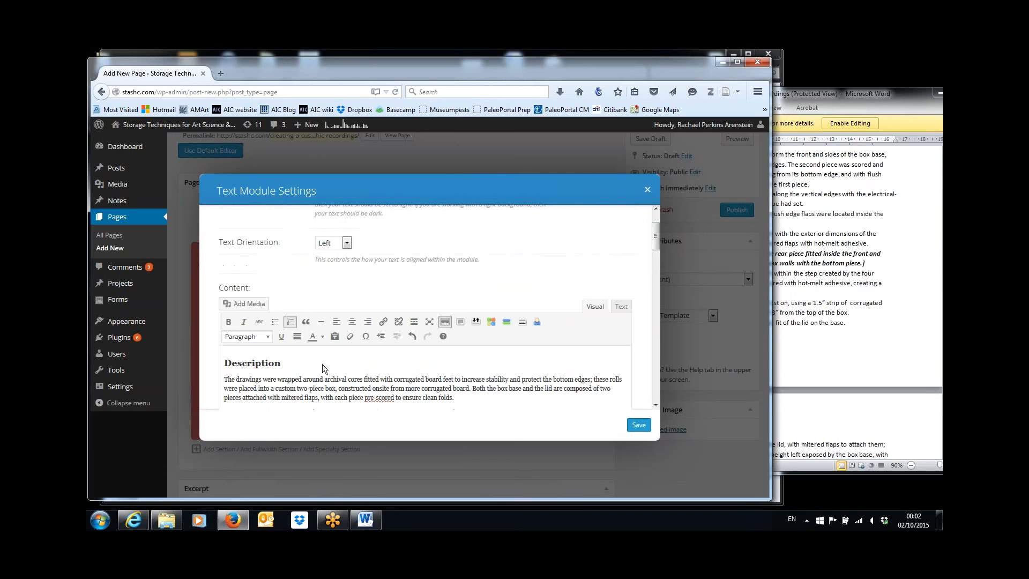
{"action": "left_click", "coordinate": [289, 323]}
{"action": "left_click_drag", "start_coordinate": [656, 239], "coordinate": [654, 318]}
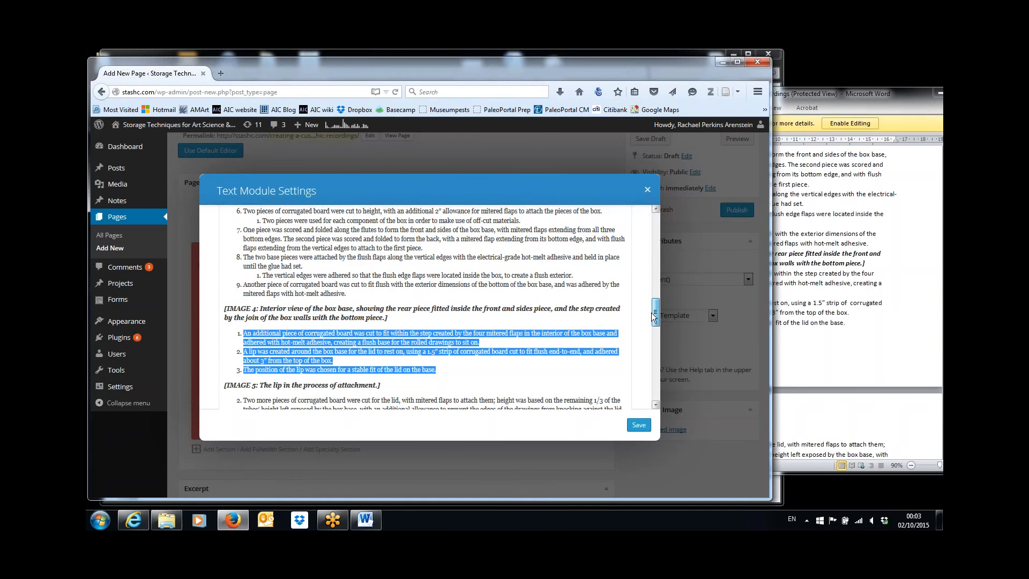
{"action": "left_click_drag", "start_coordinate": [653, 316], "coordinate": [655, 236]}
{"action": "left_click", "coordinate": [417, 365]}
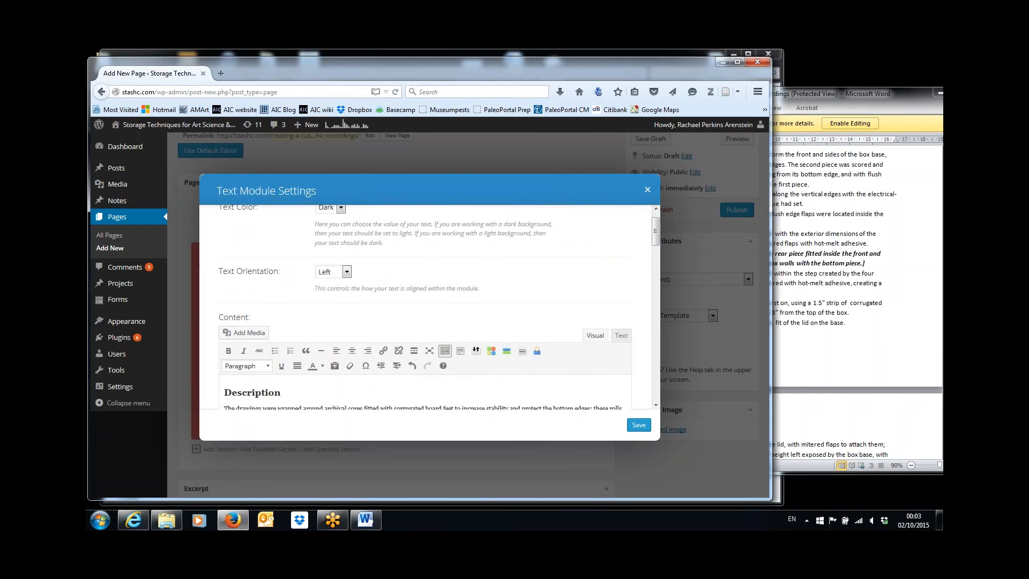
{"action": "mouse_move", "coordinate": [655, 233]}
{"action": "left_mouse_down"}
{"action": "mouse_move", "coordinate": [661, 330]}
{"action": "mouse_move", "coordinate": [658, 226]}
{"action": "left_mouse_up"}
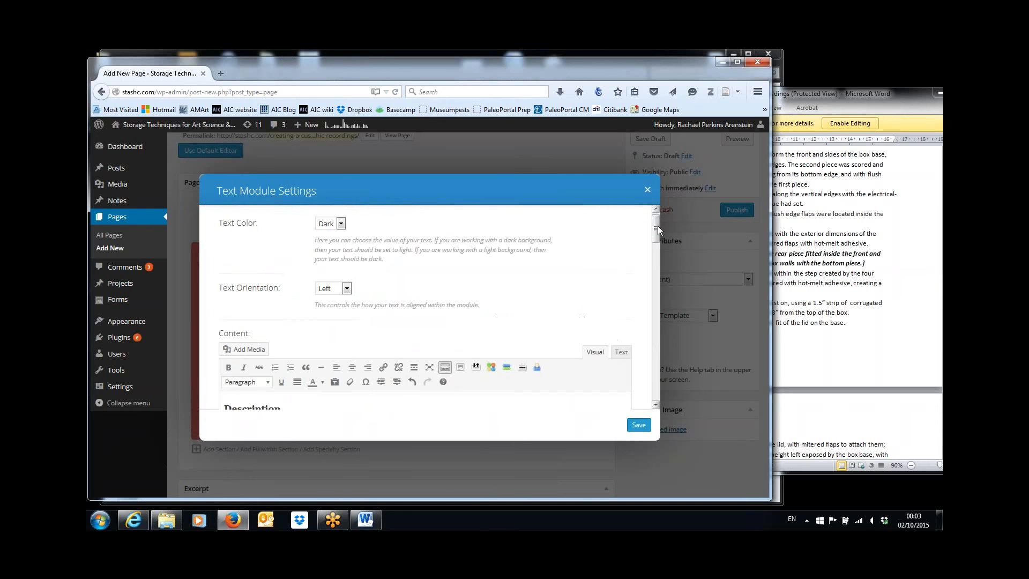
{"action": "left_click", "coordinate": [412, 382]}
{"action": "left_click_drag", "start_coordinate": [660, 240], "coordinate": [662, 326]}
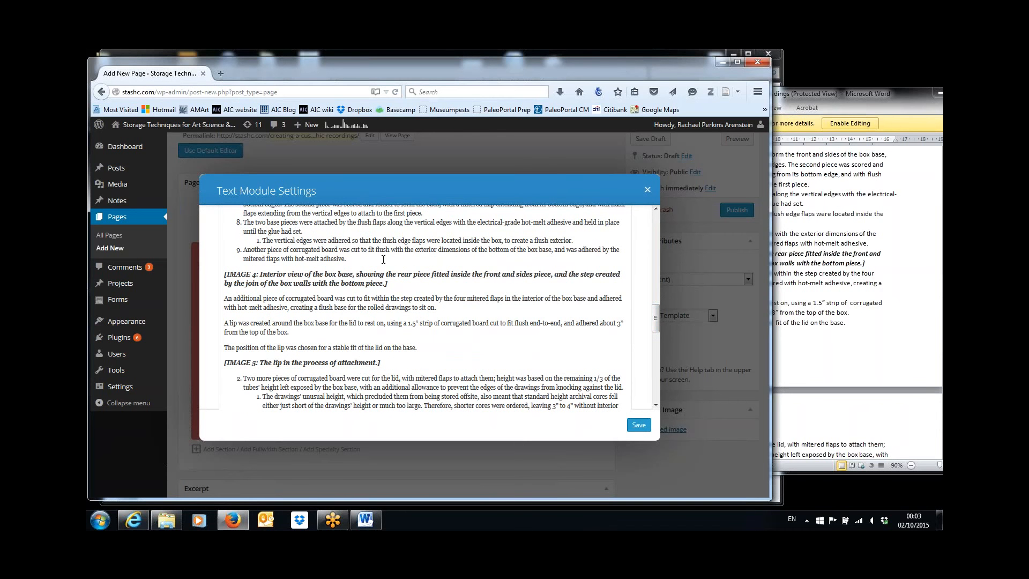
Delete the IMAGE 4 caption and number the base-insert and lip steps as items 10 and 11
{"action": "triple_click", "coordinate": [357, 278]}
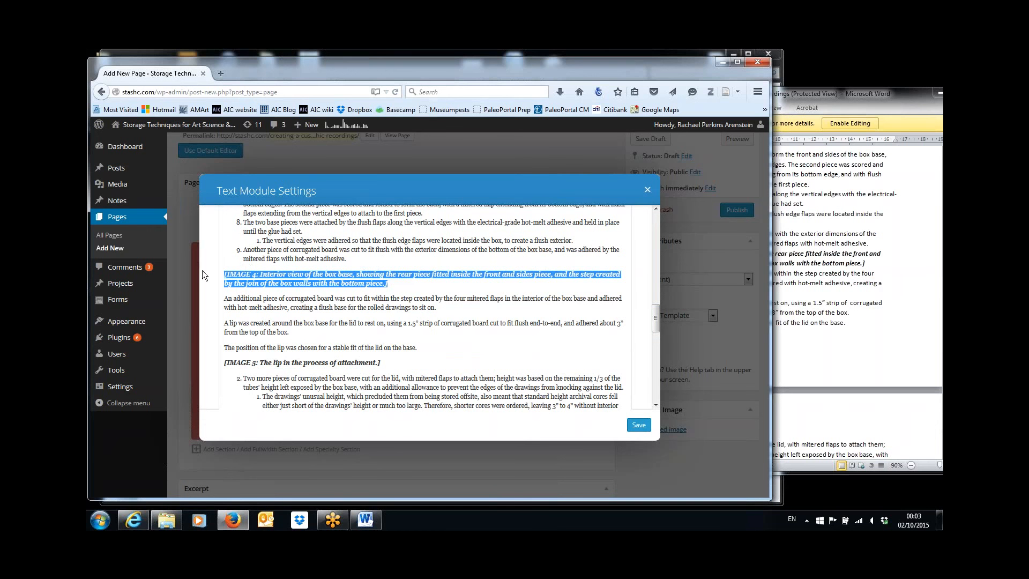
{"action": "key", "text": "Delete"}
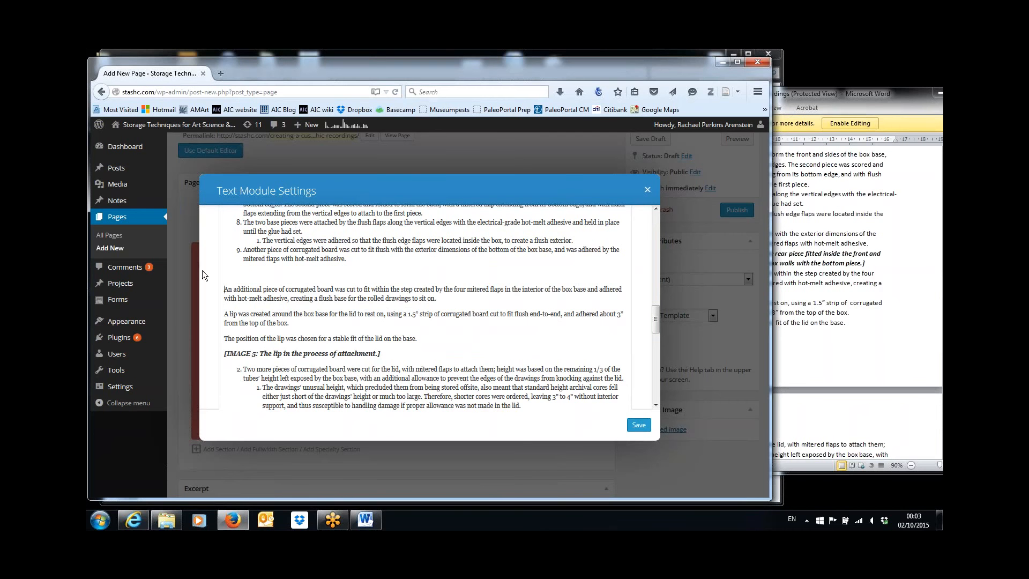
{"action": "key", "text": "BackSpace"}
{"action": "key", "text": "BackSpace"}
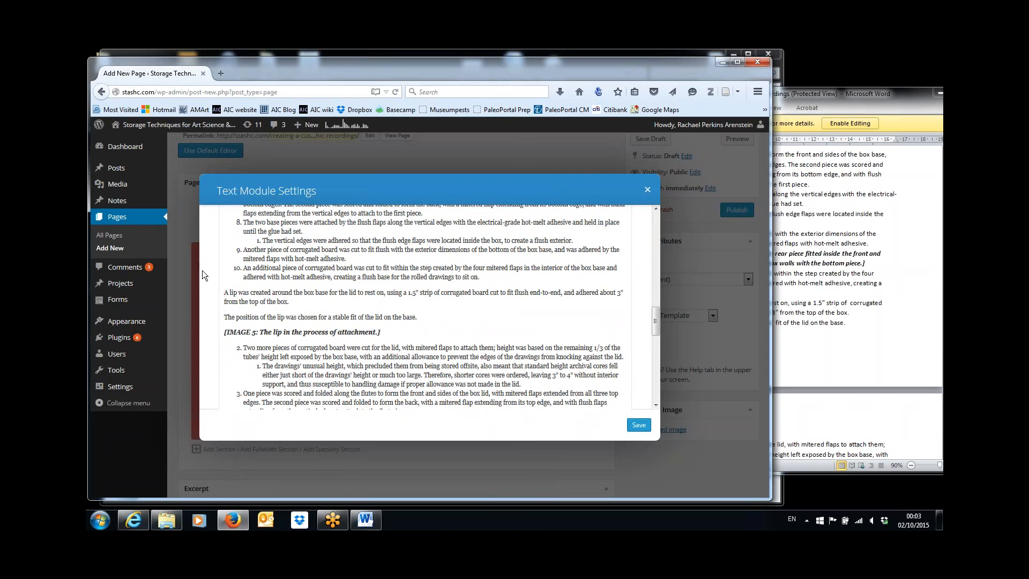
{"action": "key", "text": "Return"}
{"action": "key", "text": "Return"}
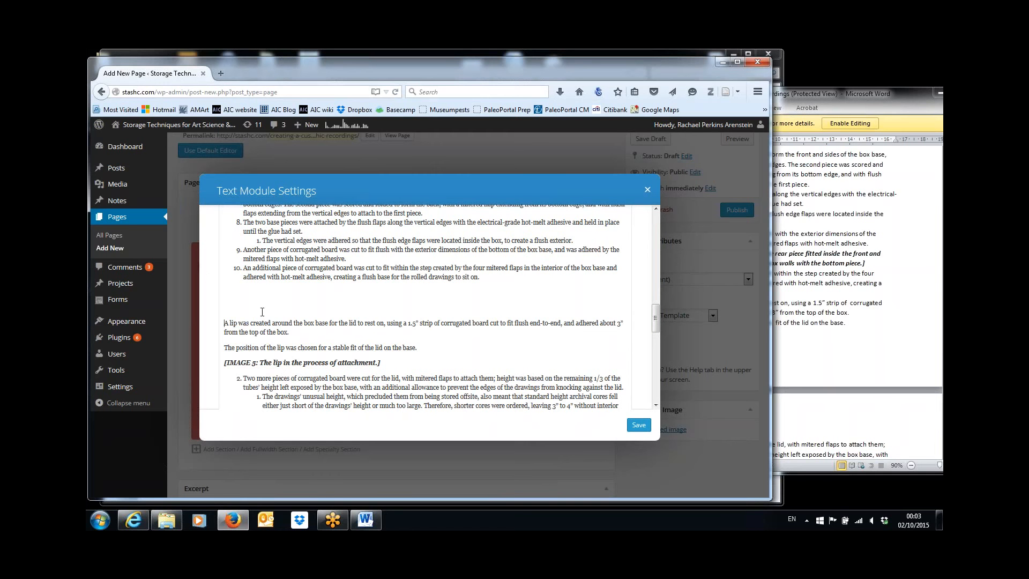
{"action": "key", "text": "BackSpace"}
{"action": "key", "text": "BackSpace"}
{"action": "key", "text": "BackSpace"}
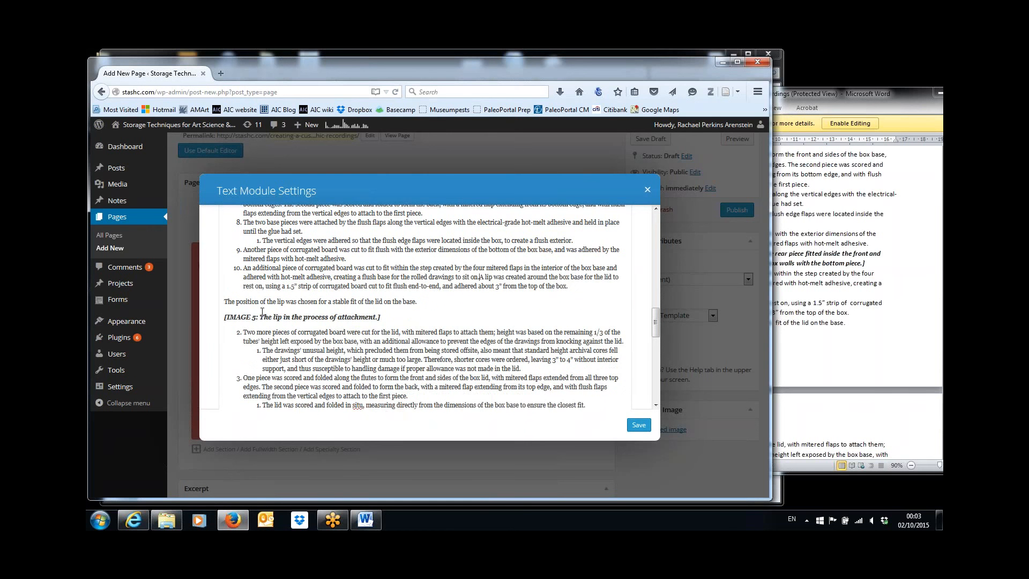
{"action": "key", "text": "Return"}
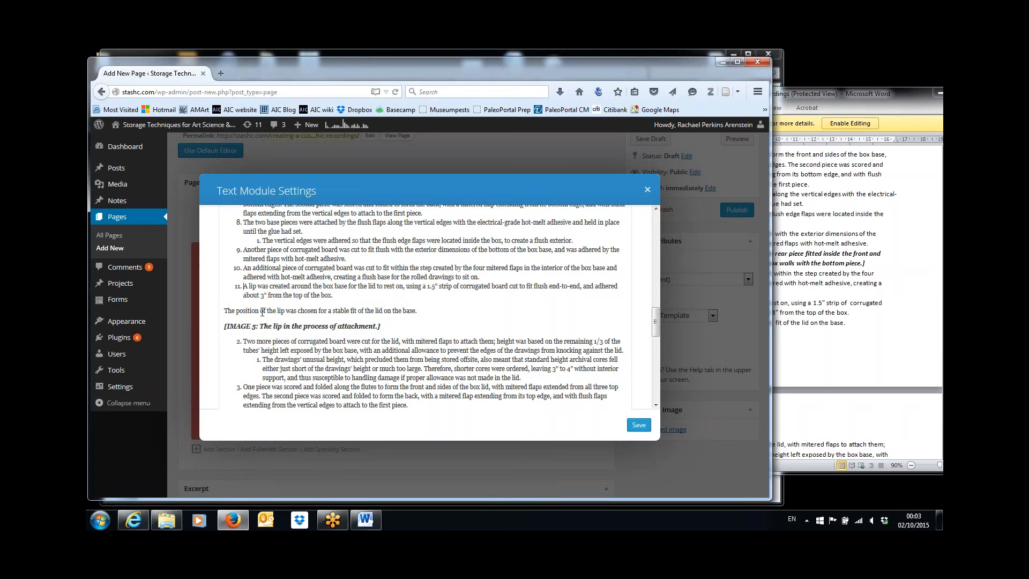
Nest the lip-position note under item 11 and select the IMAGE 5 caption line
{"action": "left_click", "coordinate": [804, 349]}
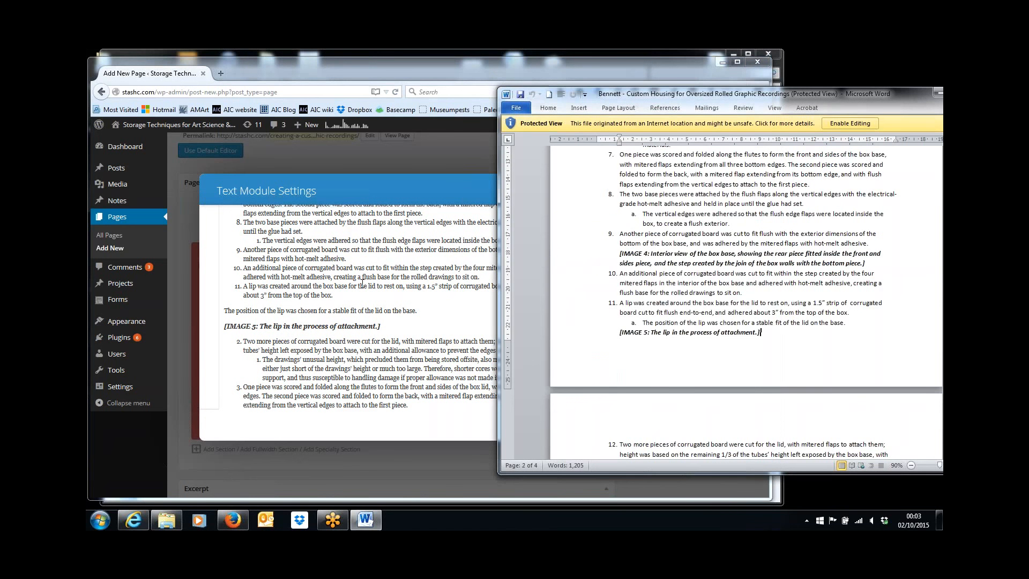
{"action": "left_click", "coordinate": [225, 313]}
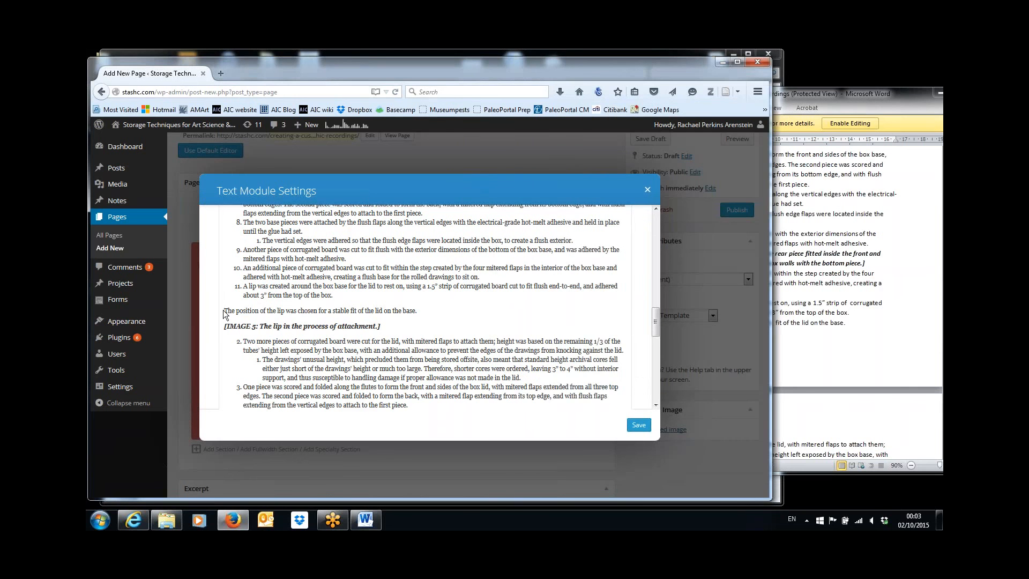
{"action": "key", "text": "Return"}
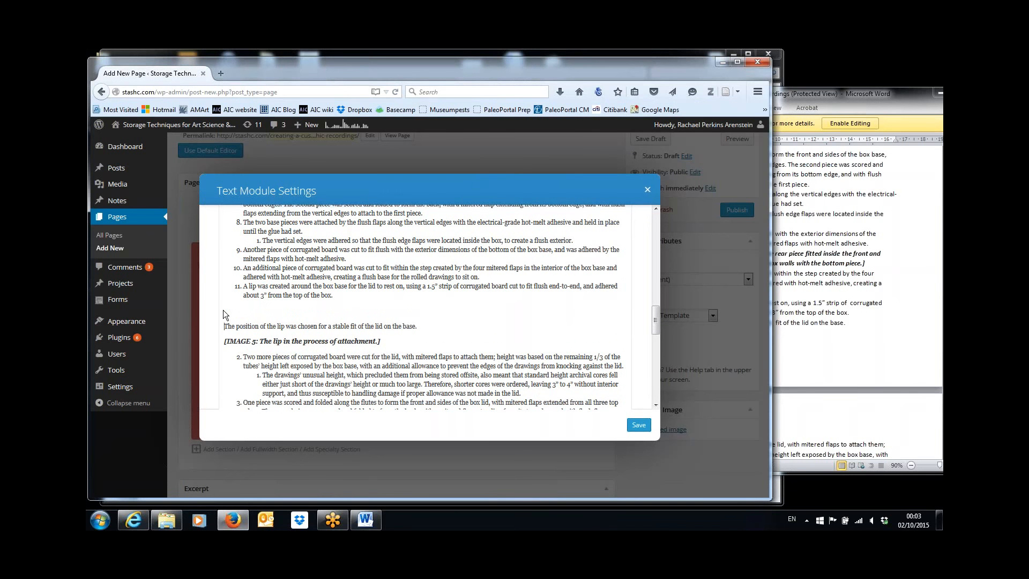
{"action": "key", "text": "BackSpace"}
{"action": "key", "text": "BackSpace"}
{"action": "key", "text": "Return"}
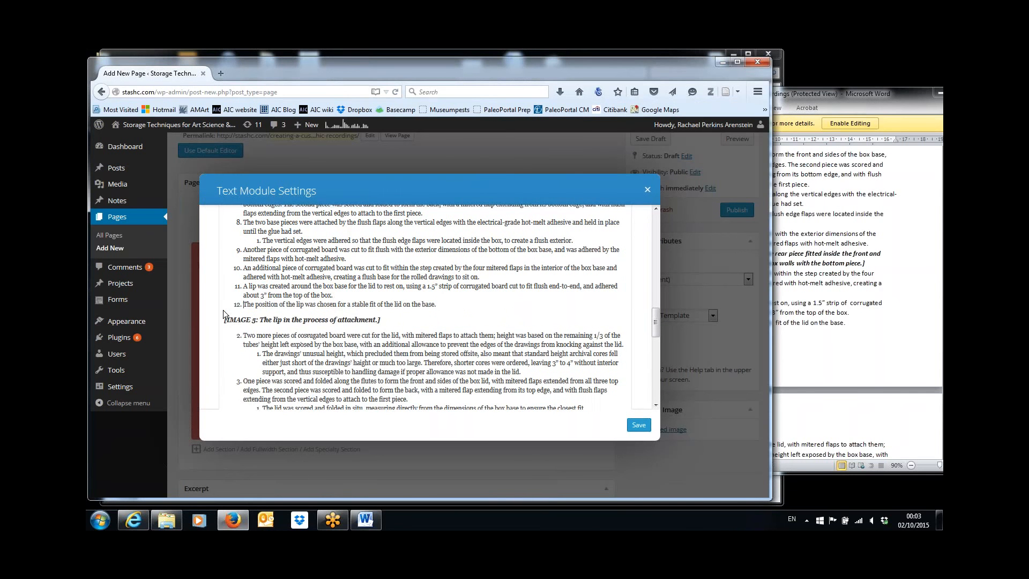
{"action": "key", "text": "Tab"}
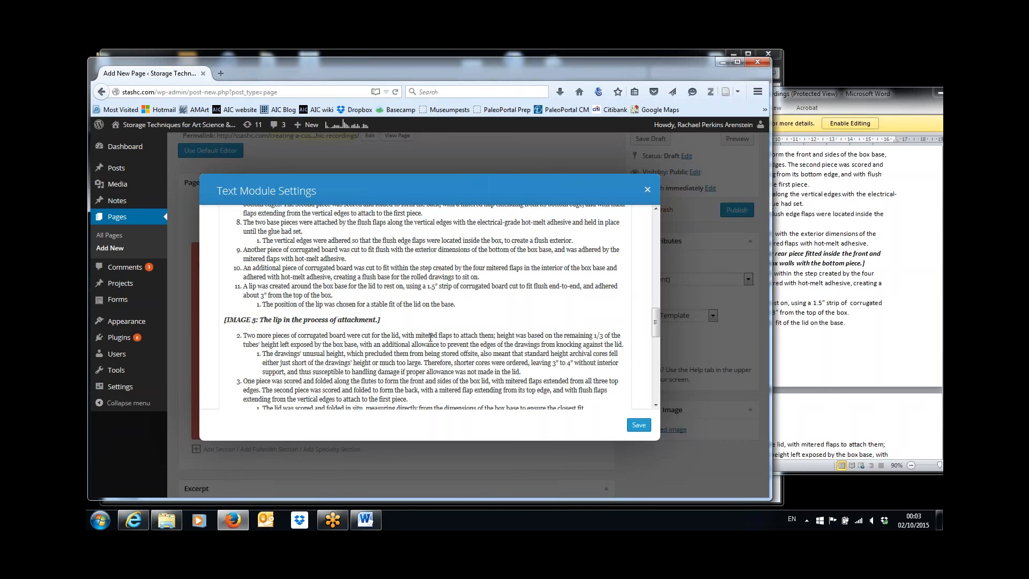
{"action": "left_click", "coordinate": [384, 319]}
{"action": "key", "text": "shift+Home"}
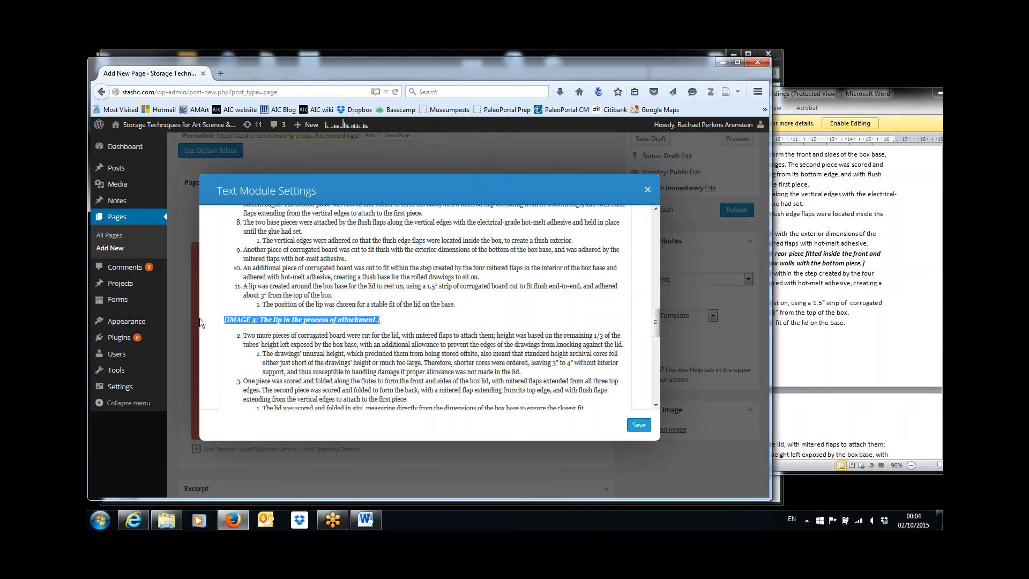
Delete the IMAGE 5 caption and make 'Two more pieces' its own numbered step
{"action": "key", "text": "Delete"}
{"action": "key", "text": "Delete"}
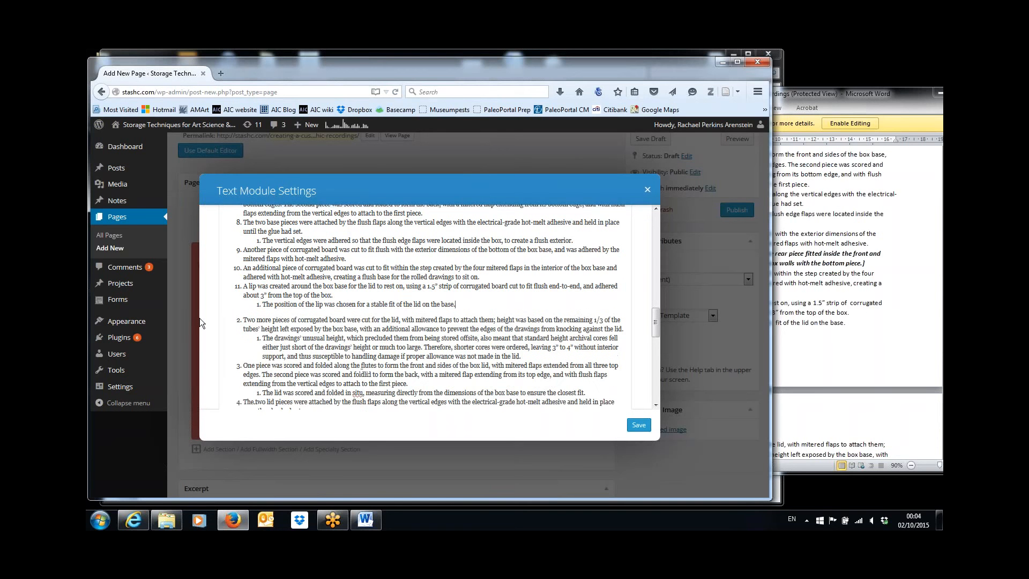
{"action": "key", "text": "Delete"}
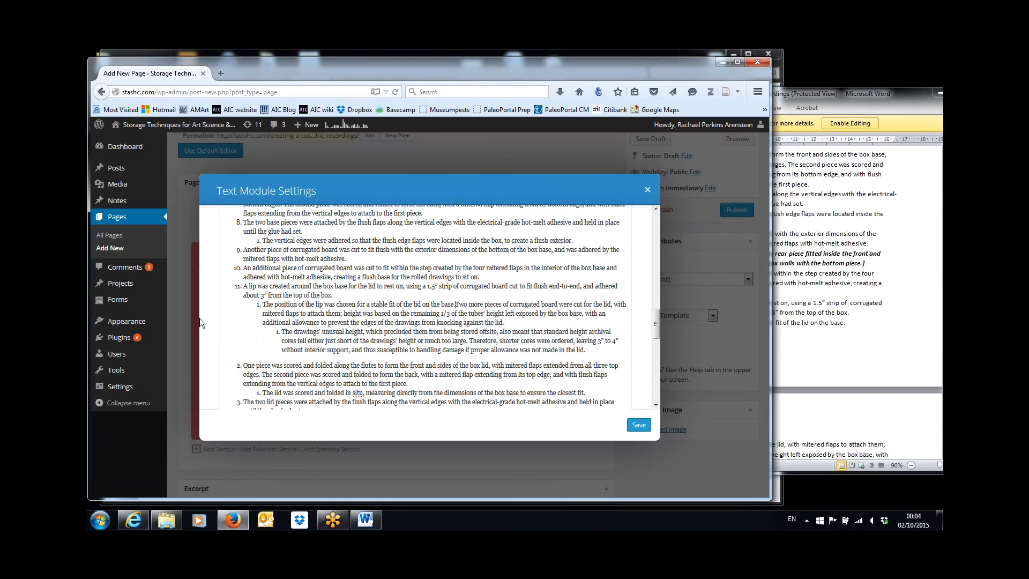
{"action": "key", "text": "Return"}
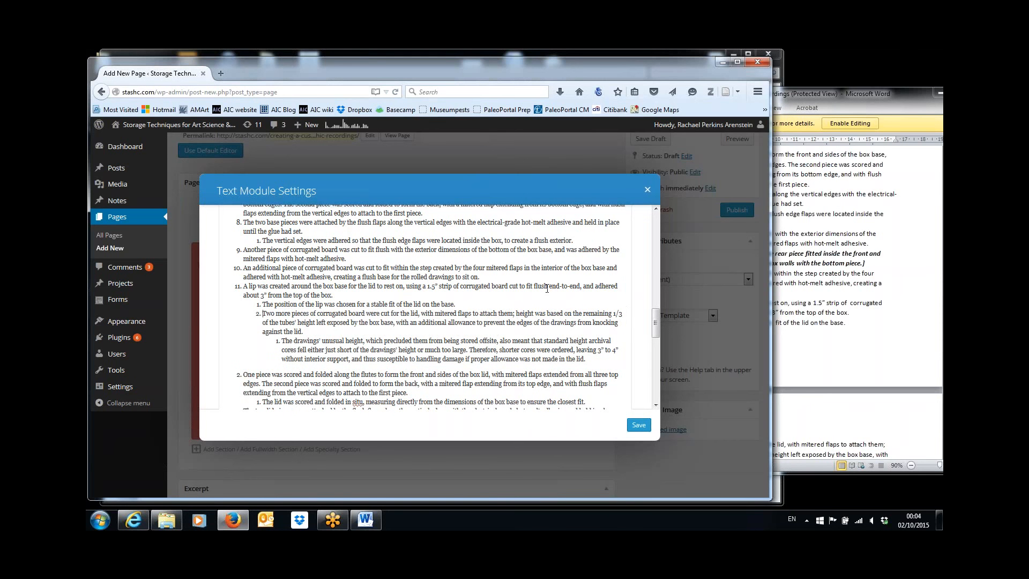
{"action": "left_click_drag", "start_coordinate": [655, 323], "coordinate": [656, 241]}
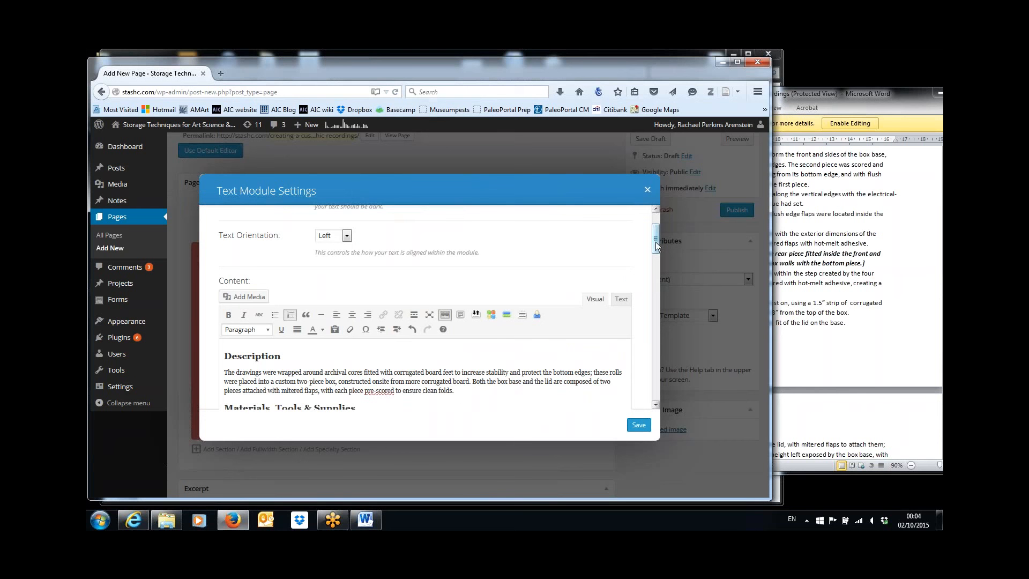
{"action": "left_click_drag", "start_coordinate": [659, 246], "coordinate": [630, 356]}
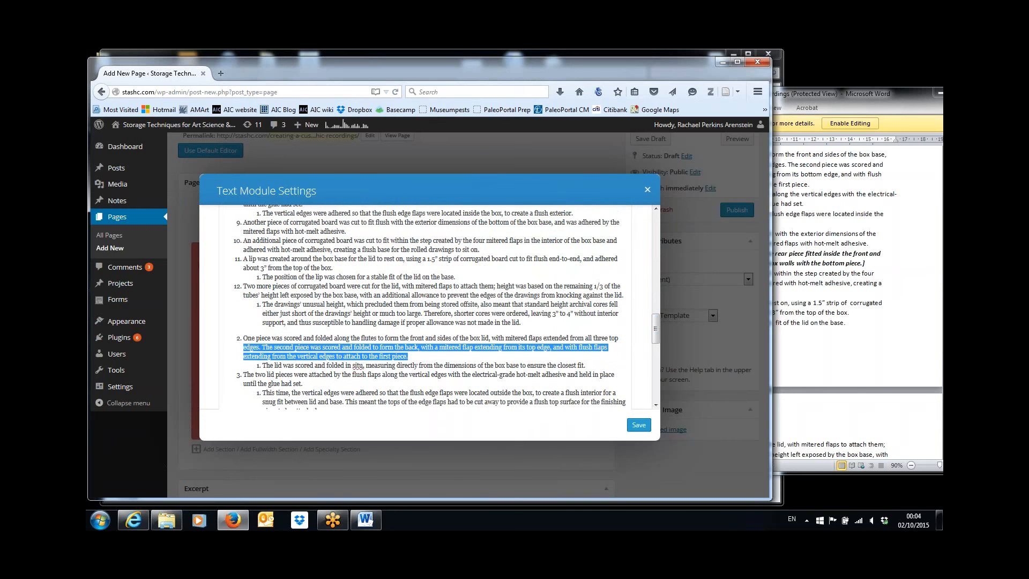
Check the Word article, then turn 'One piece was scored…' into main list item 13
{"action": "left_click", "coordinate": [804, 332]}
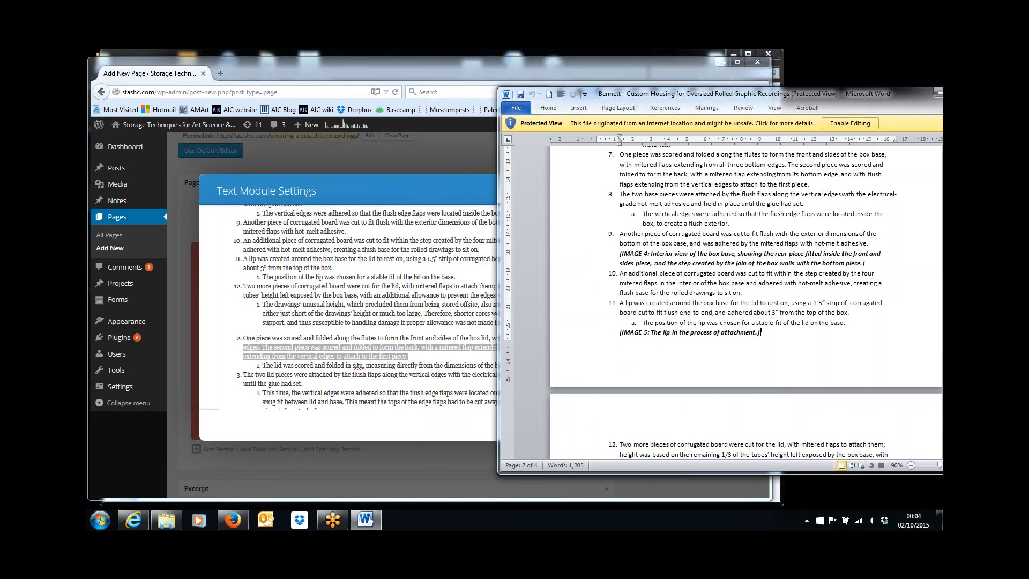
{"action": "scroll", "coordinate": [758, 453], "scroll_direction": "down", "scroll_amount": 7}
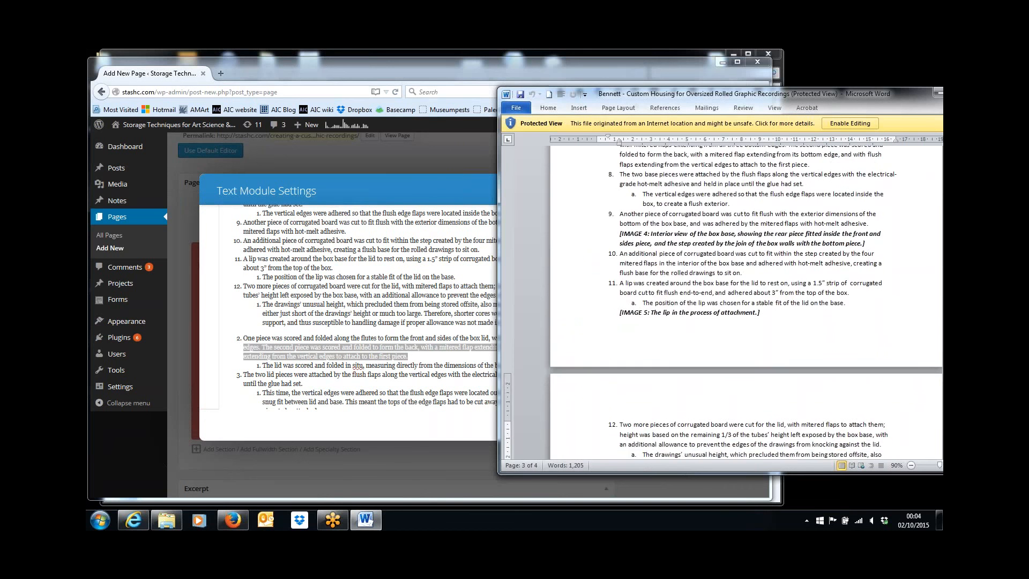
{"action": "scroll", "coordinate": [757, 454], "scroll_direction": "down", "scroll_amount": 2}
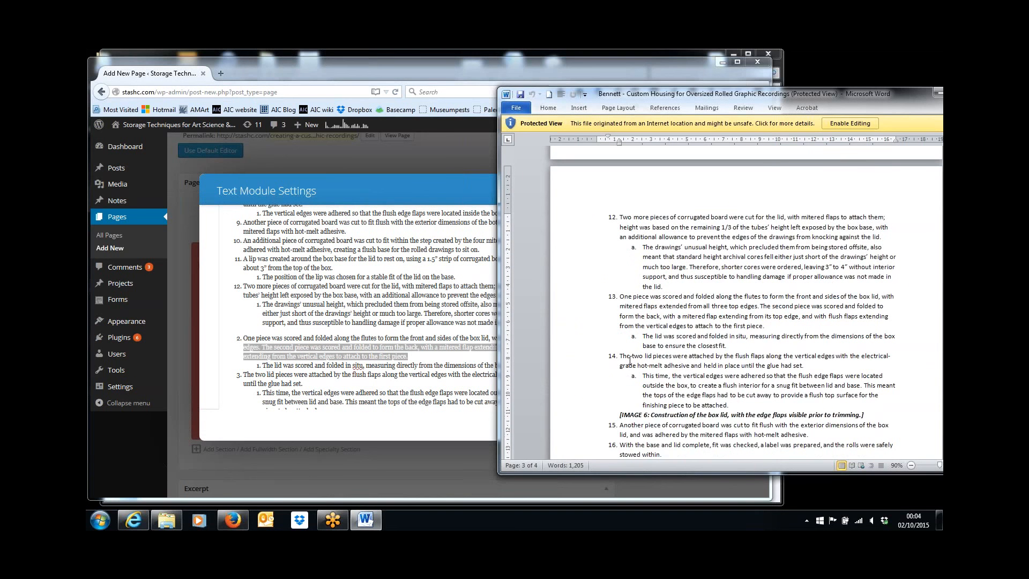
{"action": "left_click", "coordinate": [340, 377]}
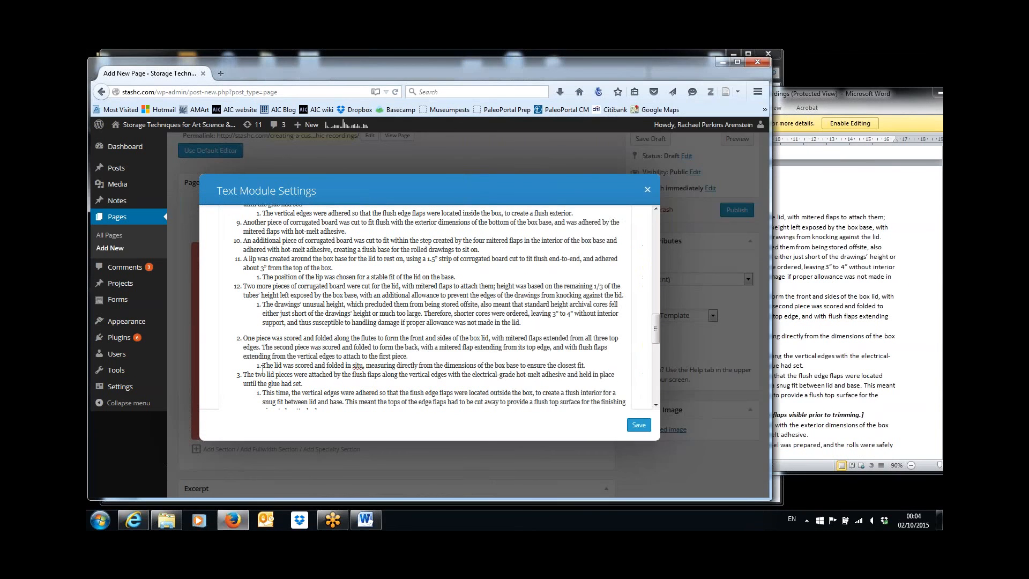
{"action": "left_click", "coordinate": [244, 338]}
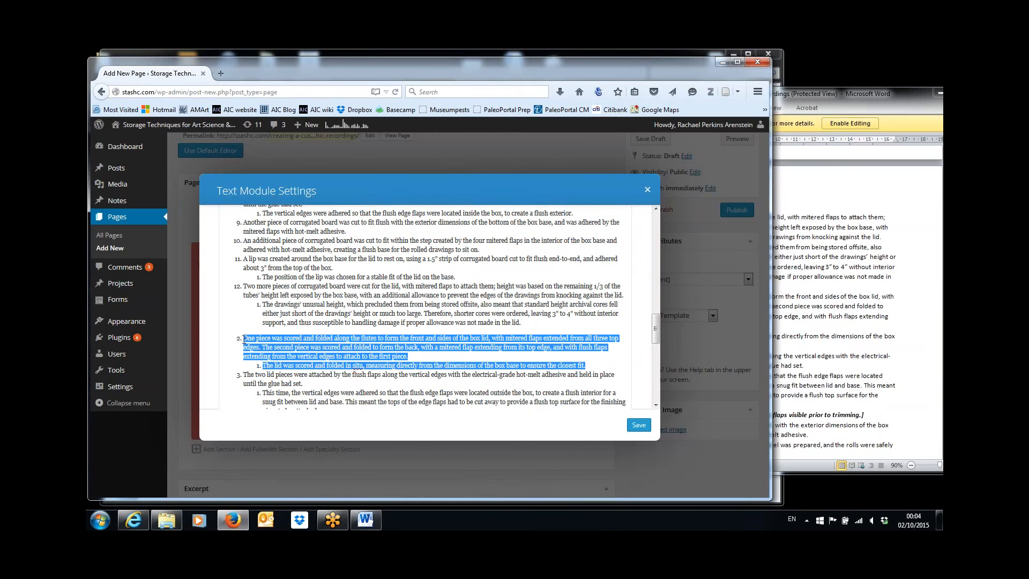
{"action": "left_click", "coordinate": [244, 338]}
{"action": "key", "text": "BackSpace"}
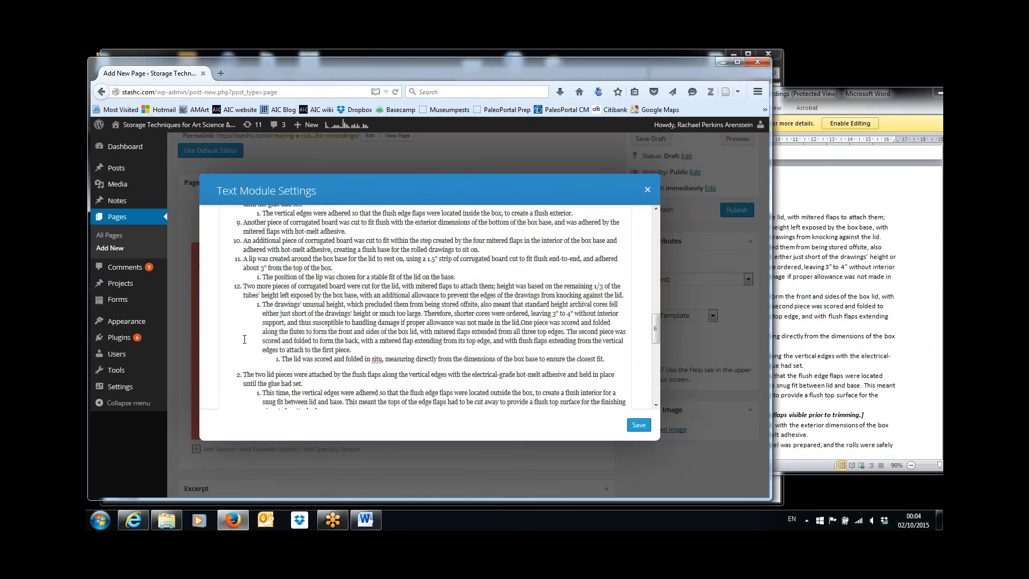
{"action": "key", "text": "Return"}
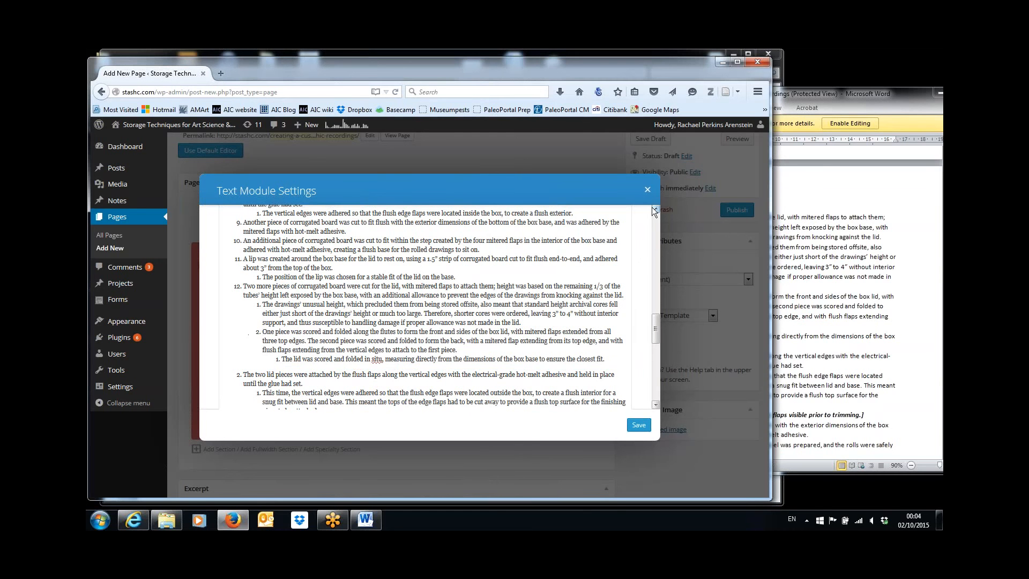
{"action": "left_click_drag", "start_coordinate": [655, 316], "coordinate": [659, 237]}
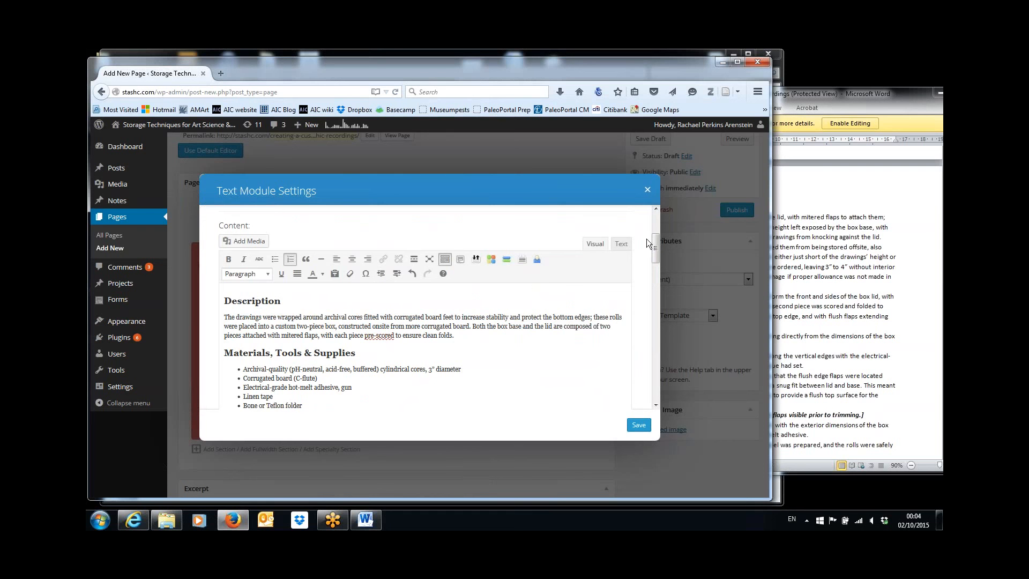
{"action": "left_click_drag", "start_coordinate": [655, 253], "coordinate": [657, 348]}
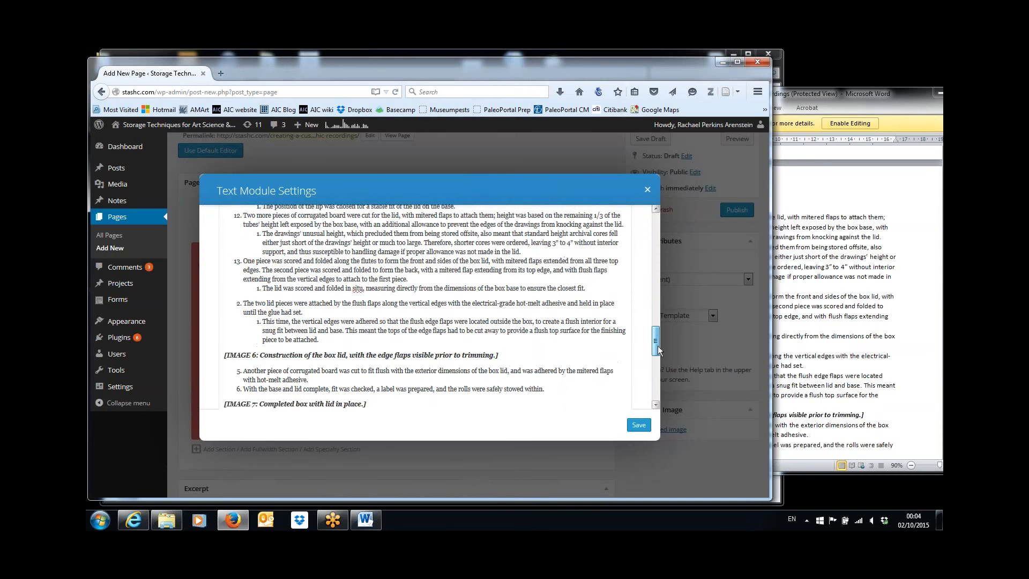
Rebreak 'The two lid pieces' step onto its own line and bring Word forward to check numbering
{"action": "triple_click", "coordinate": [243, 302]}
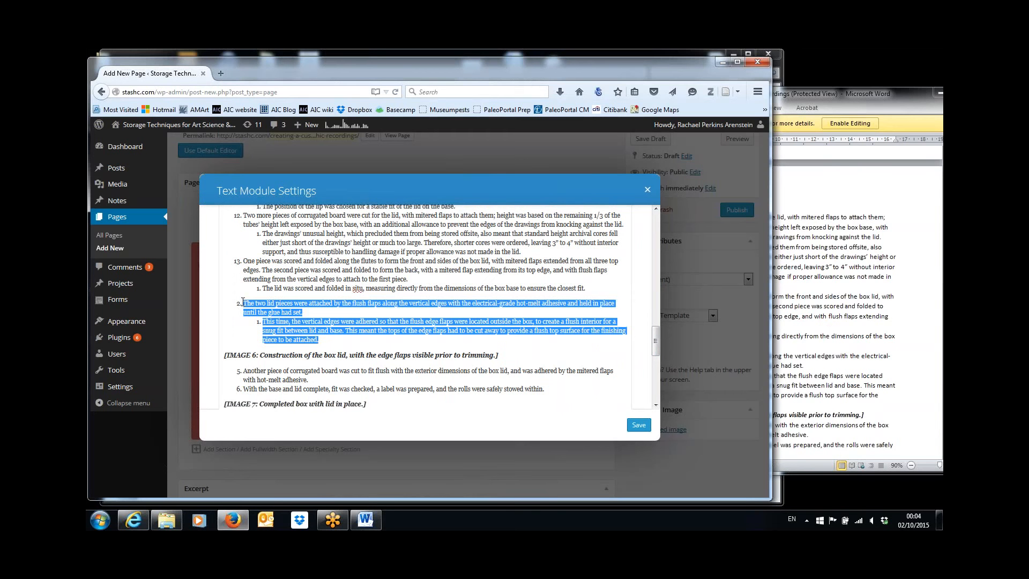
{"action": "left_click", "coordinate": [245, 303]}
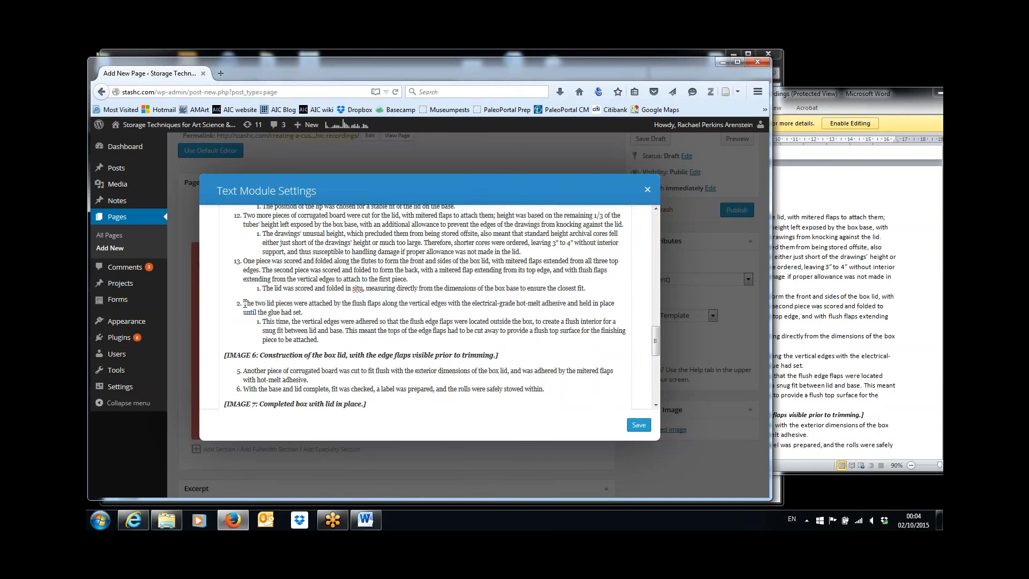
{"action": "key", "text": "BackSpace"}
{"action": "key", "text": "Return"}
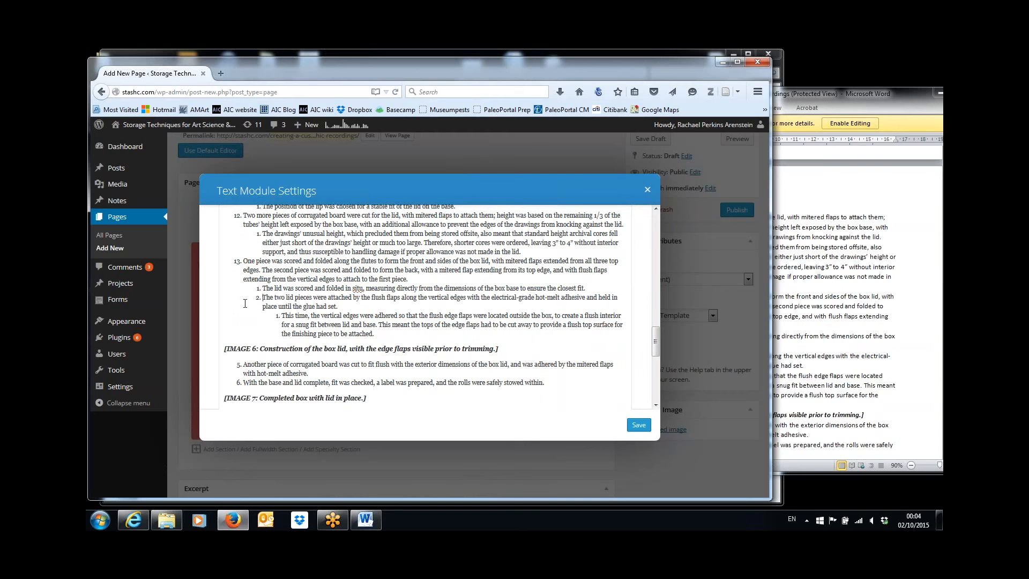
{"action": "left_click_drag", "start_coordinate": [654, 342], "coordinate": [657, 236]}
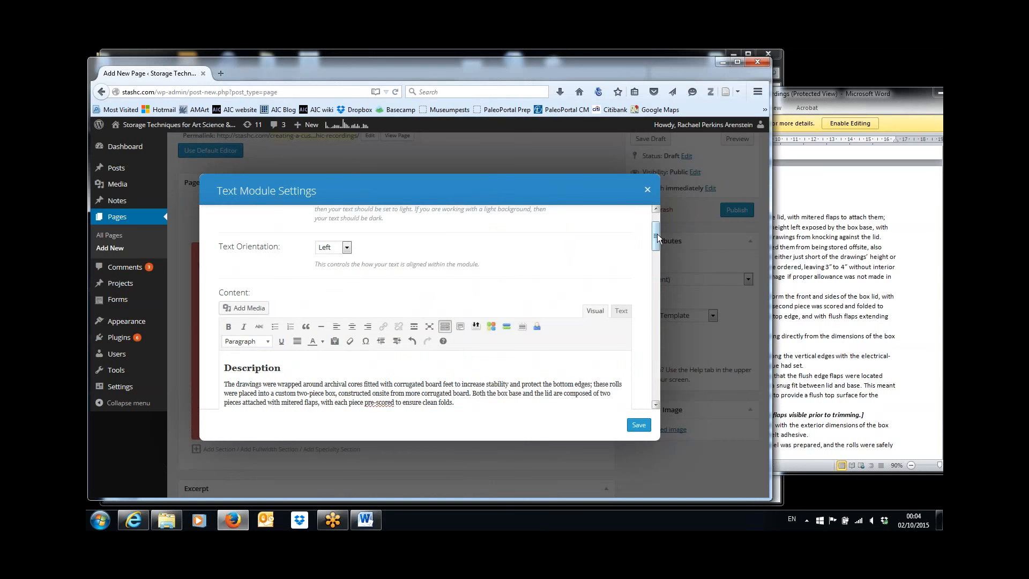
{"action": "left_click_drag", "start_coordinate": [656, 236], "coordinate": [654, 336]}
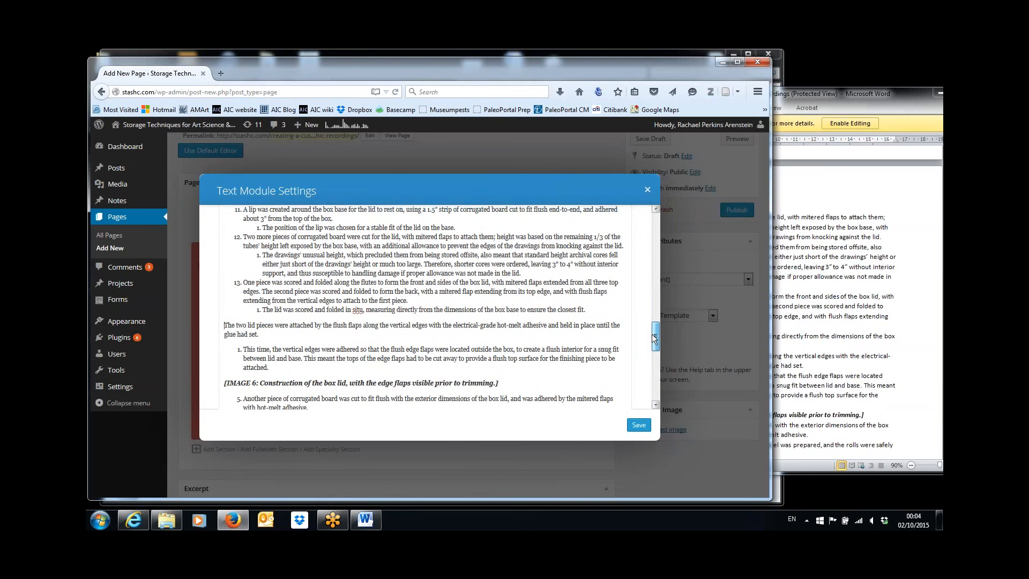
{"action": "left_click", "coordinate": [877, 358]}
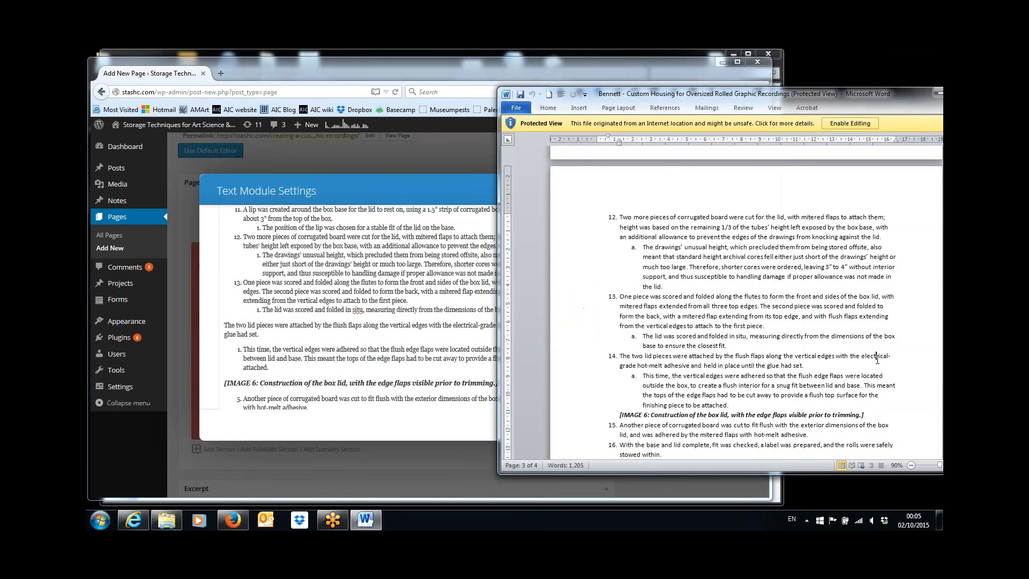
Compare indents in the Word article and apply numbered-list formatting to the lid steps
{"action": "left_click", "coordinate": [875, 376]}
{"action": "left_click", "coordinate": [864, 415]}
{"action": "left_click", "coordinate": [225, 329]}
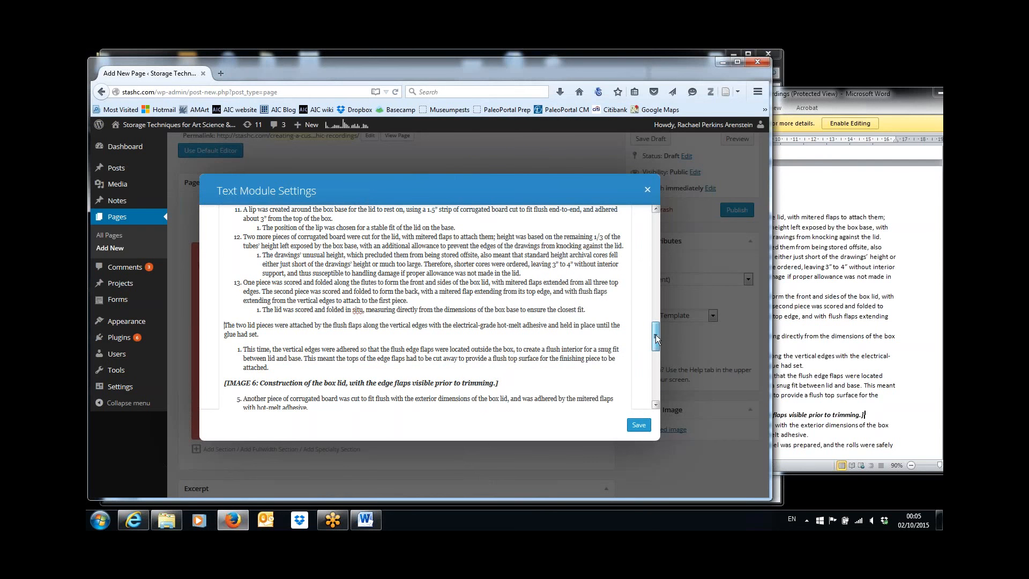
{"action": "left_click_drag", "start_coordinate": [655, 334], "coordinate": [657, 236]}
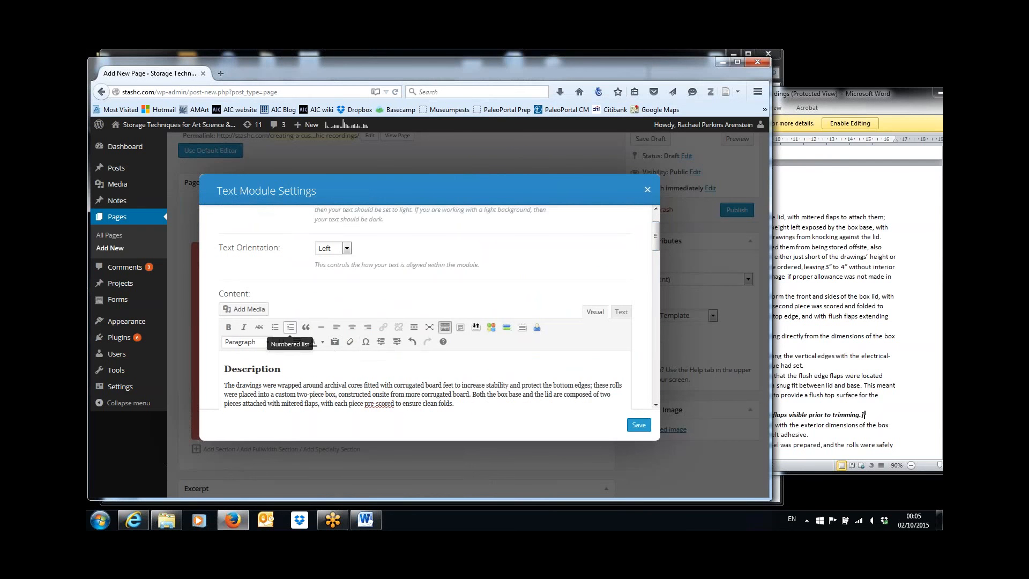
{"action": "left_click", "coordinate": [290, 327]}
{"action": "left_click_drag", "start_coordinate": [656, 239], "coordinate": [644, 345]}
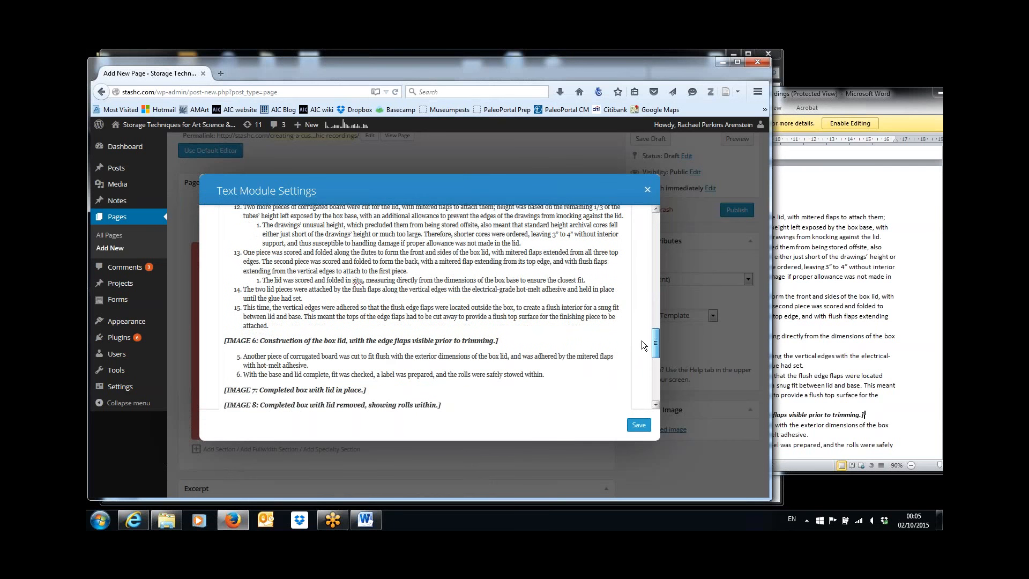
Delete the IMAGE 6 caption and continue the remaining steps as items 16 and 17
{"action": "left_click_drag", "start_coordinate": [501, 341], "coordinate": [207, 346]}
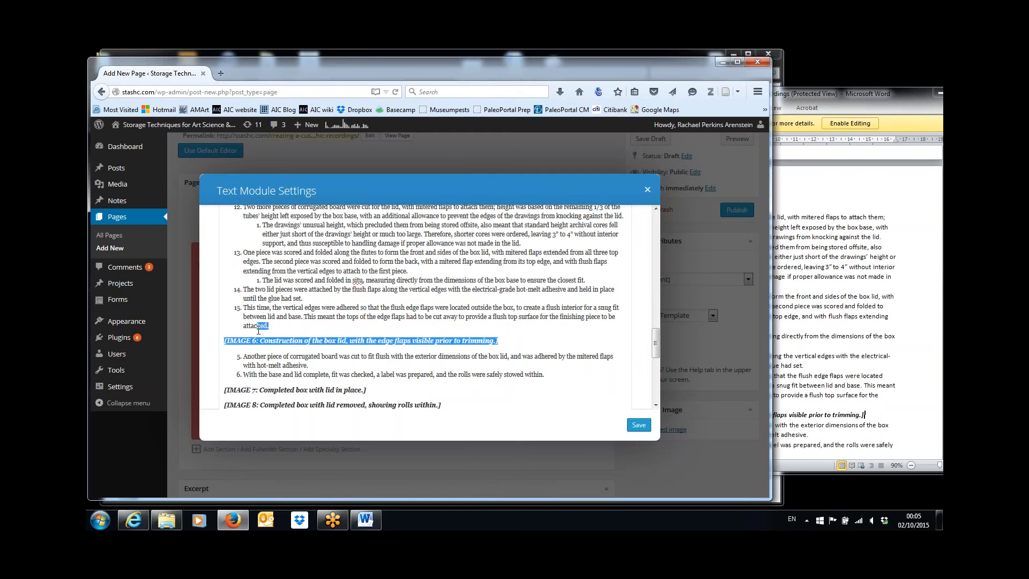
{"action": "key", "text": "BackSpace"}
{"action": "key", "text": "BackSpace"}
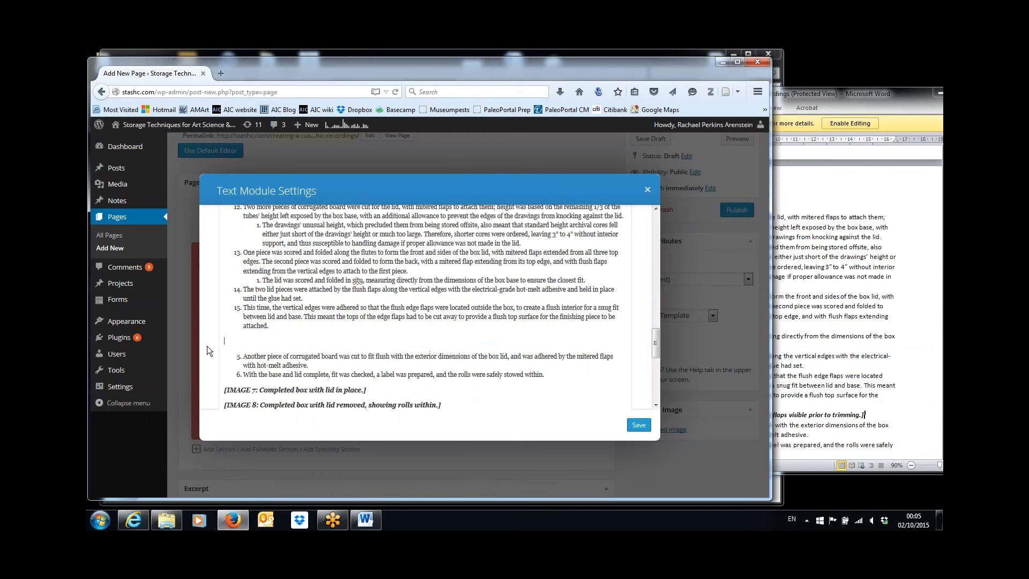
{"action": "key", "text": "Delete"}
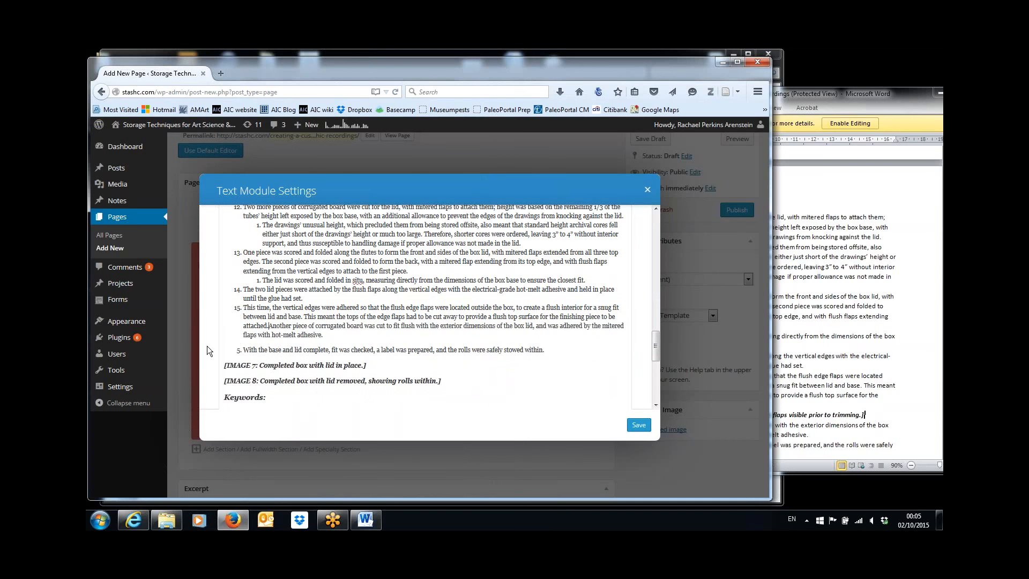
{"action": "key", "text": "Return"}
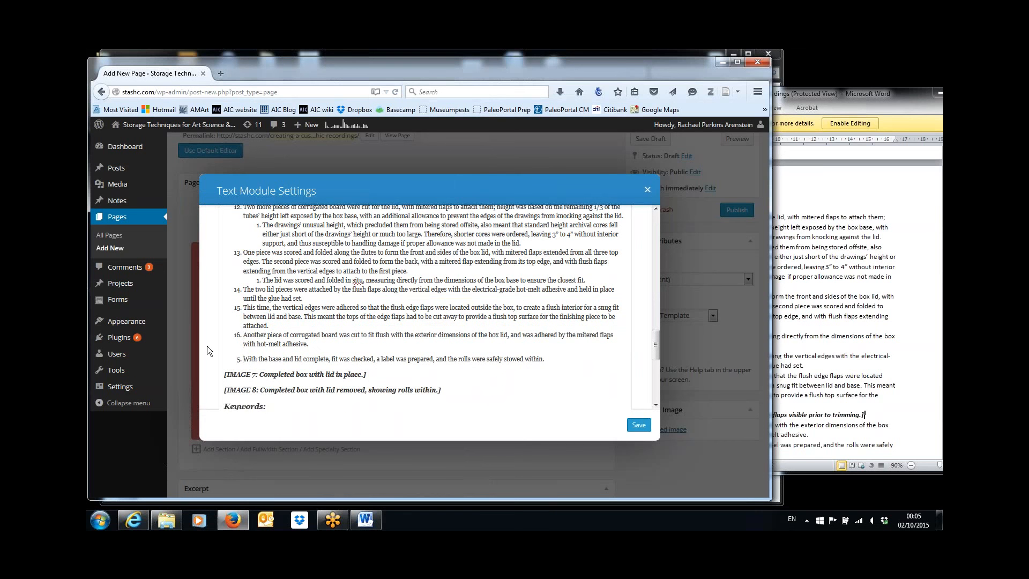
{"action": "key", "text": "BackSpace"}
{"action": "key", "text": "BackSpace"}
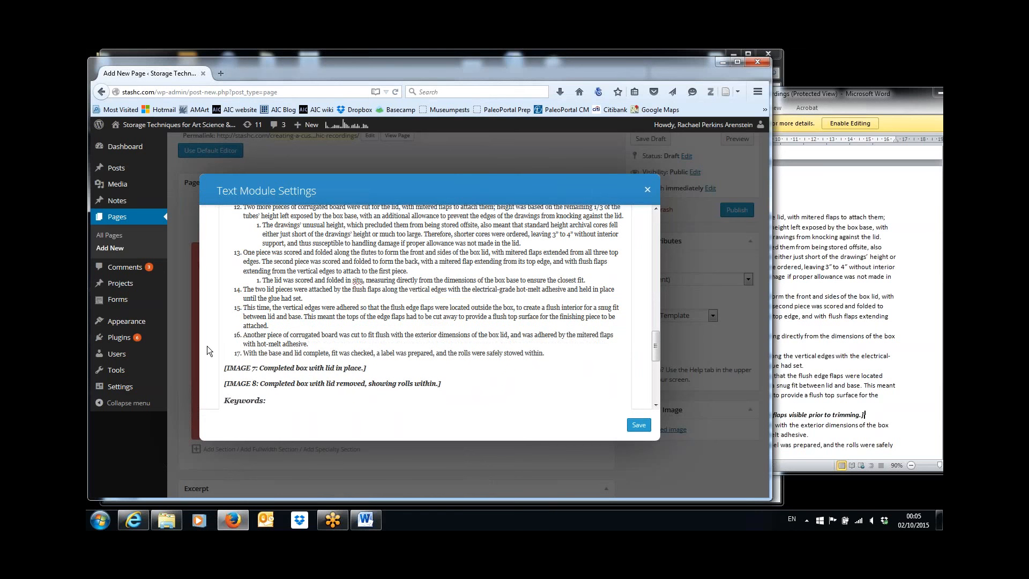
After checking the Word article, indent 'This time, the vertical edges…' under item 14
{"action": "left_click", "coordinate": [840, 387]}
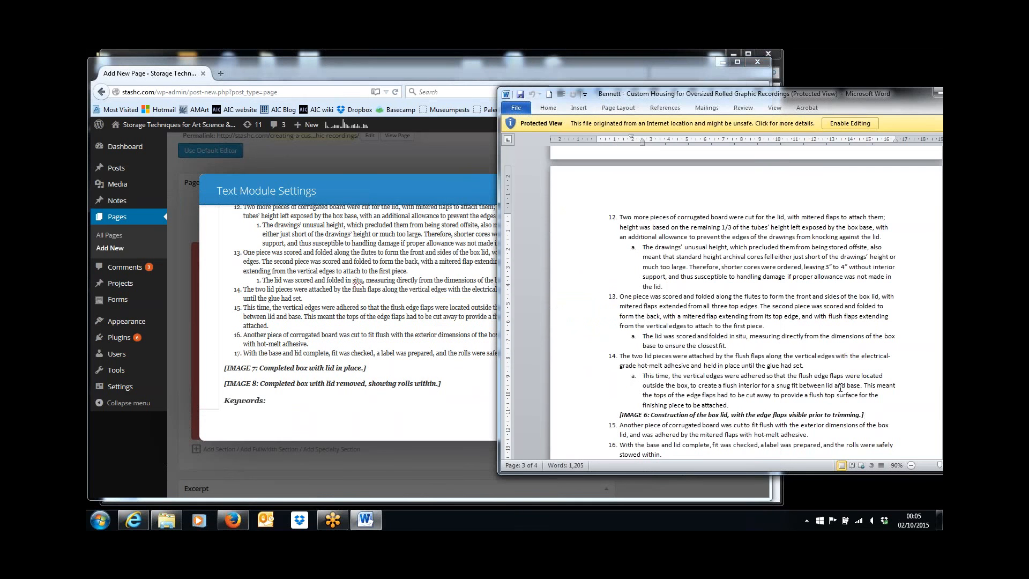
{"action": "key", "text": "Down"}
{"action": "key", "text": "Down"}
{"action": "key", "text": "Down"}
{"action": "key", "text": "Down"}
{"action": "key", "text": "Down"}
{"action": "key", "text": "Down"}
{"action": "key", "text": "Down"}
{"action": "key", "text": "Down"}
{"action": "key", "text": "Down"}
{"action": "key", "text": "Down"}
{"action": "key", "text": "Down"}
{"action": "key", "text": "Down"}
{"action": "key", "text": "Down"}
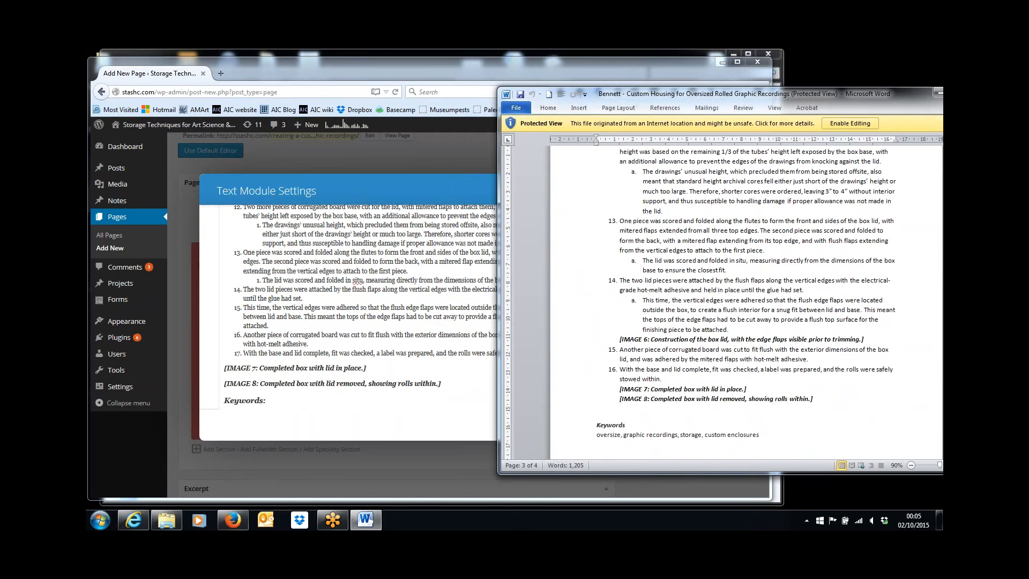
{"action": "left_click", "coordinate": [245, 308]}
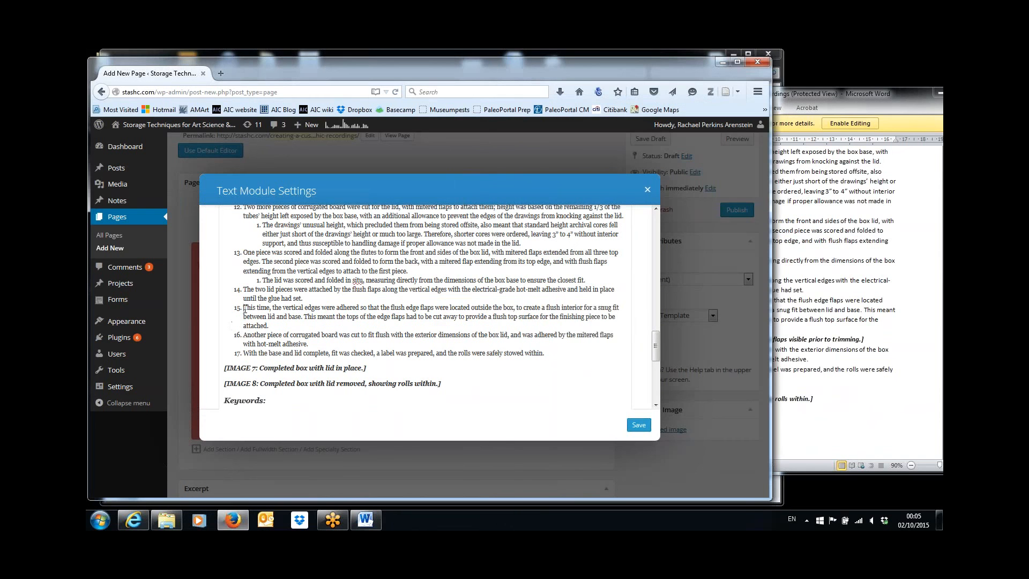
{"action": "key", "text": "Tab"}
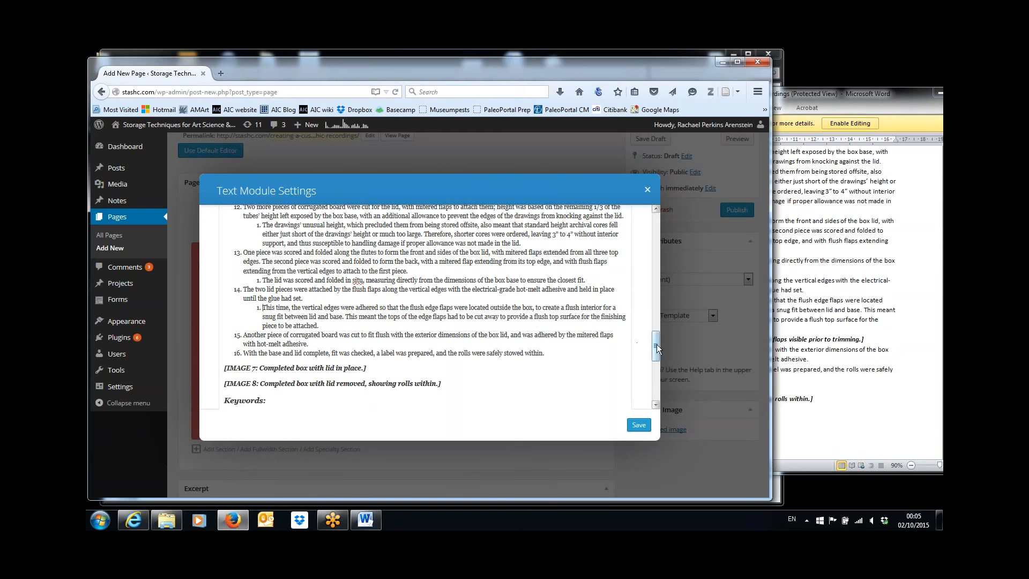
{"action": "left_click_drag", "start_coordinate": [657, 344], "coordinate": [657, 354]}
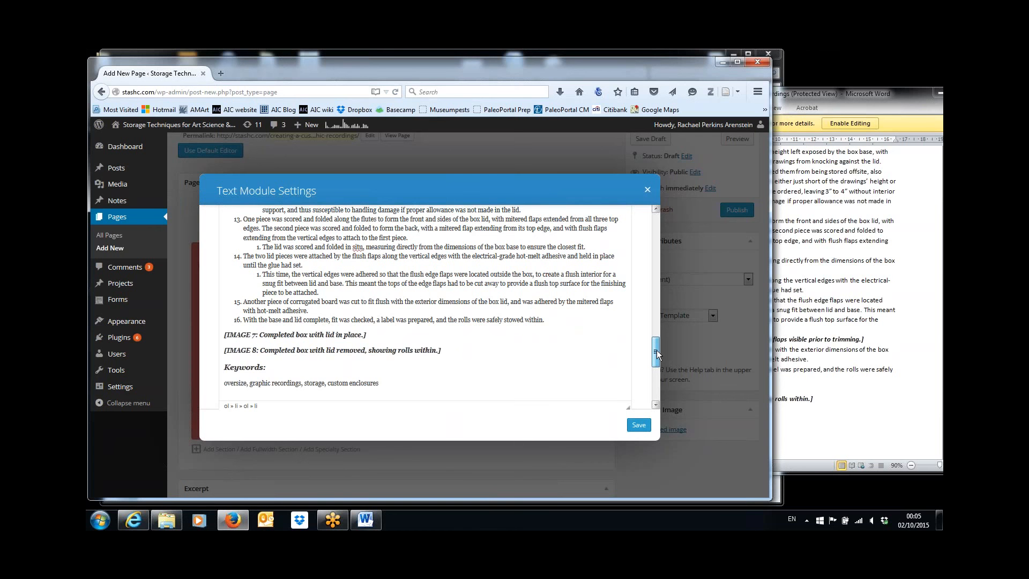
Delete the [IMAGE 7] and [IMAGE 8] caption lines so Keywords follows step 16
{"action": "scroll", "coordinate": [657, 350], "scroll_direction": "down", "scroll_amount": 3}
{"action": "scroll", "coordinate": [657, 347], "scroll_direction": "up", "scroll_amount": 2}
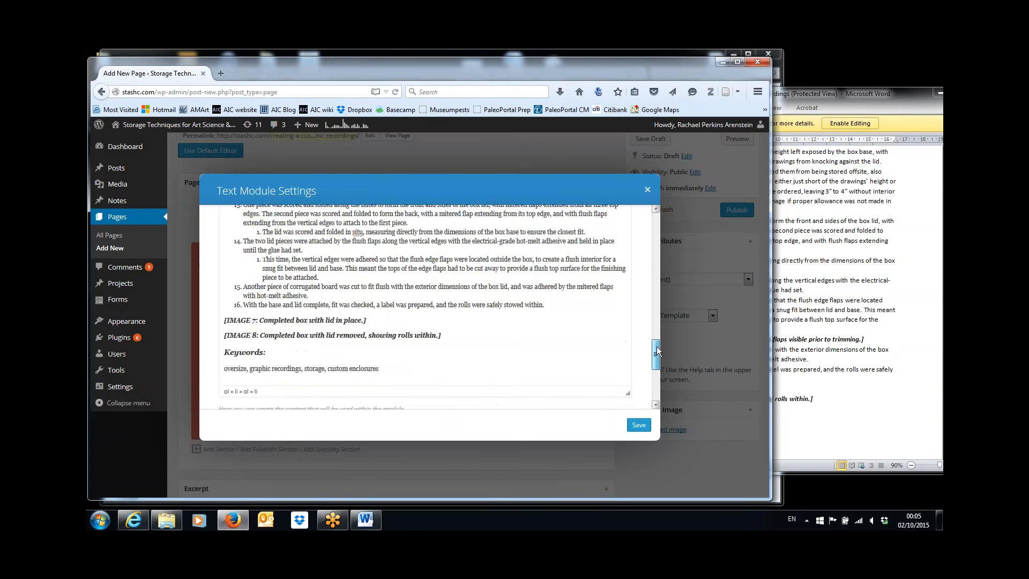
{"action": "scroll", "coordinate": [657, 351], "scroll_direction": "up", "scroll_amount": 2}
{"action": "left_click_drag", "start_coordinate": [657, 345], "coordinate": [660, 299]}
{"action": "scroll", "coordinate": [660, 298], "scroll_direction": "up", "scroll_amount": 10}
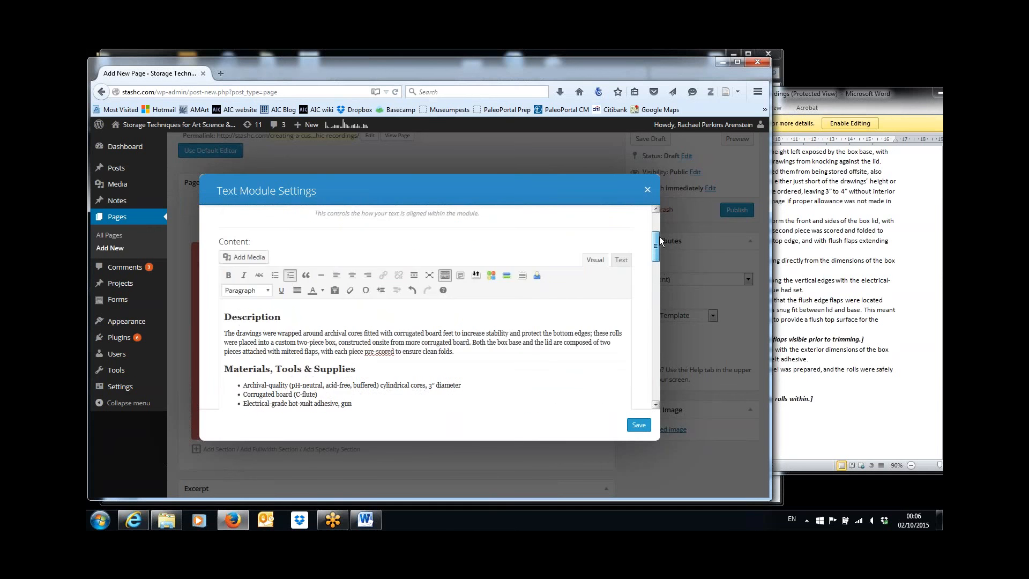
{"action": "scroll", "coordinate": [663, 316], "scroll_direction": "down", "scroll_amount": 10}
{"action": "scroll", "coordinate": [663, 317], "scroll_direction": "up", "scroll_amount": 10}
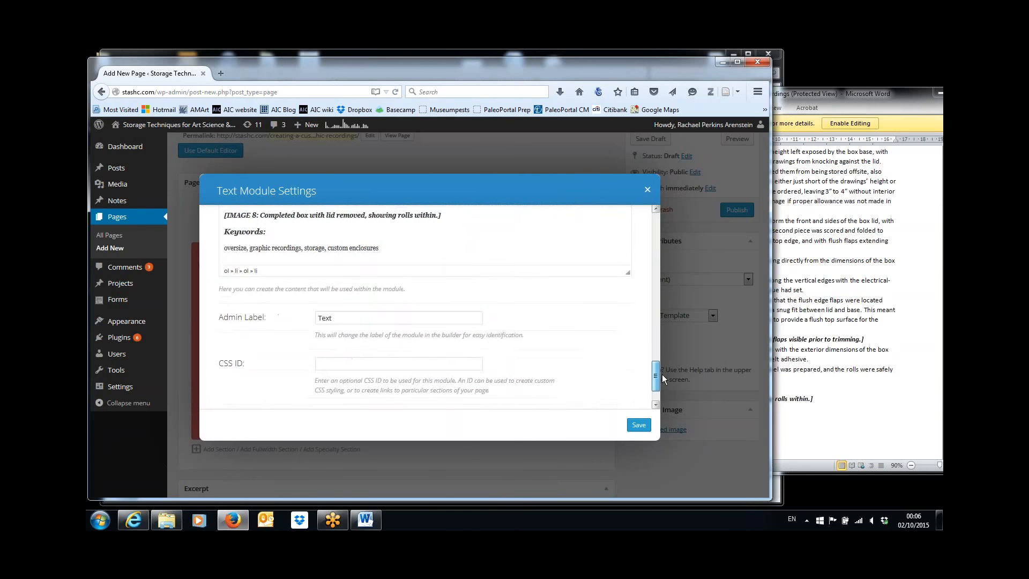
{"action": "scroll", "coordinate": [661, 374], "scroll_direction": "down", "scroll_amount": 12}
{"action": "scroll", "coordinate": [662, 346], "scroll_direction": "down", "scroll_amount": 2}
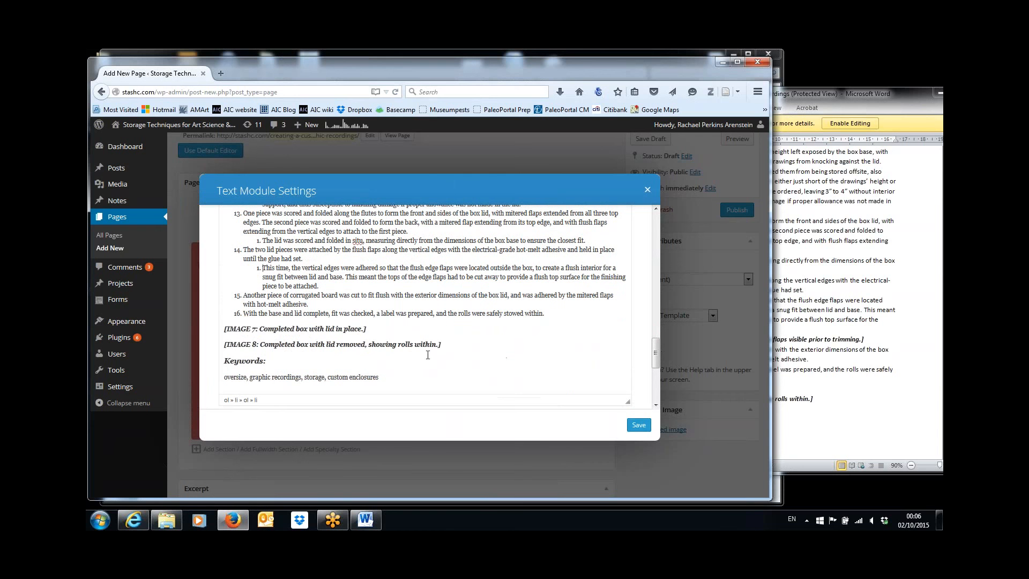
{"action": "left_click_drag", "start_coordinate": [441, 345], "coordinate": [224, 329]}
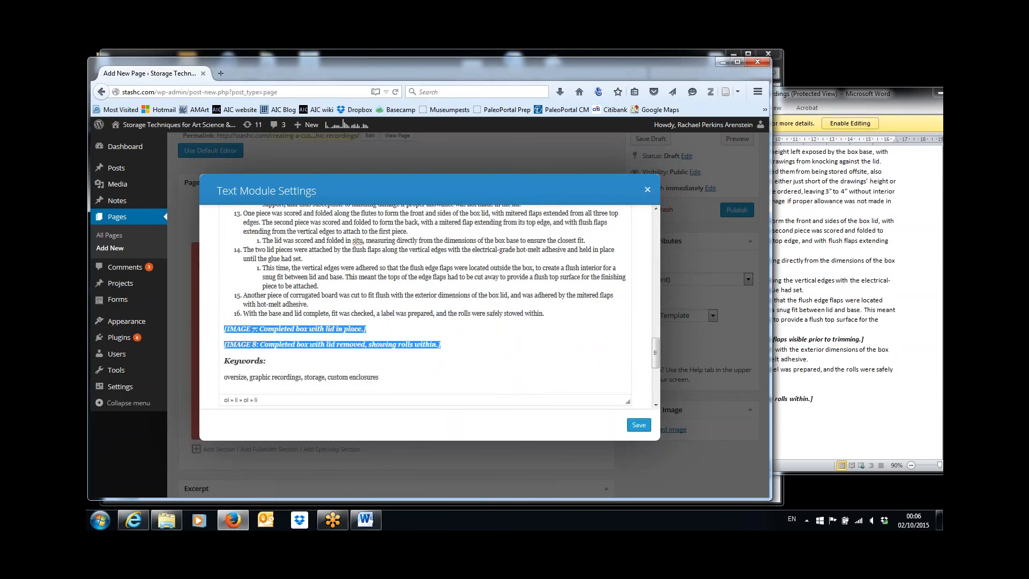
{"action": "key", "text": "Delete"}
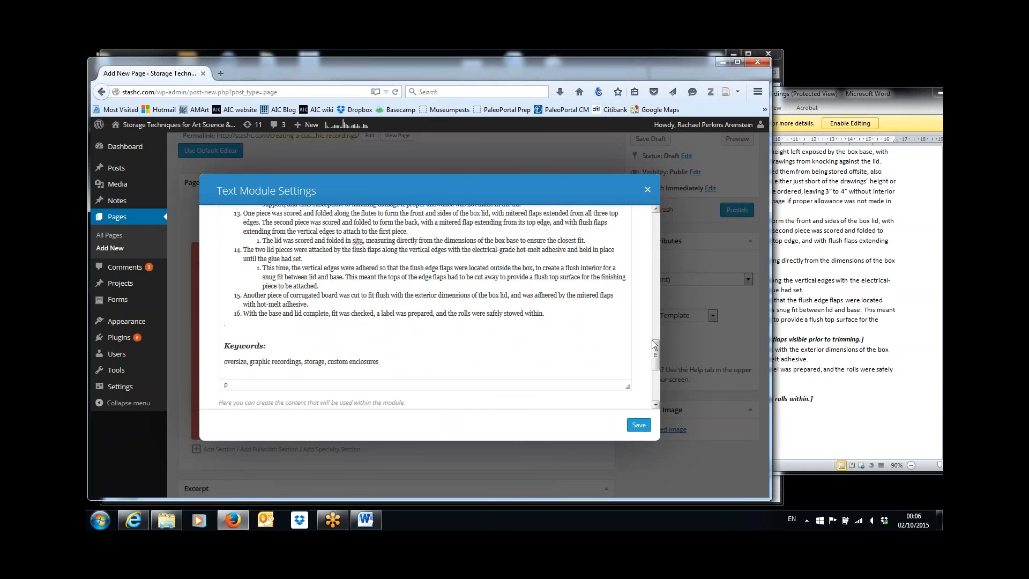
{"action": "left_click_drag", "start_coordinate": [656, 343], "coordinate": [657, 286]}
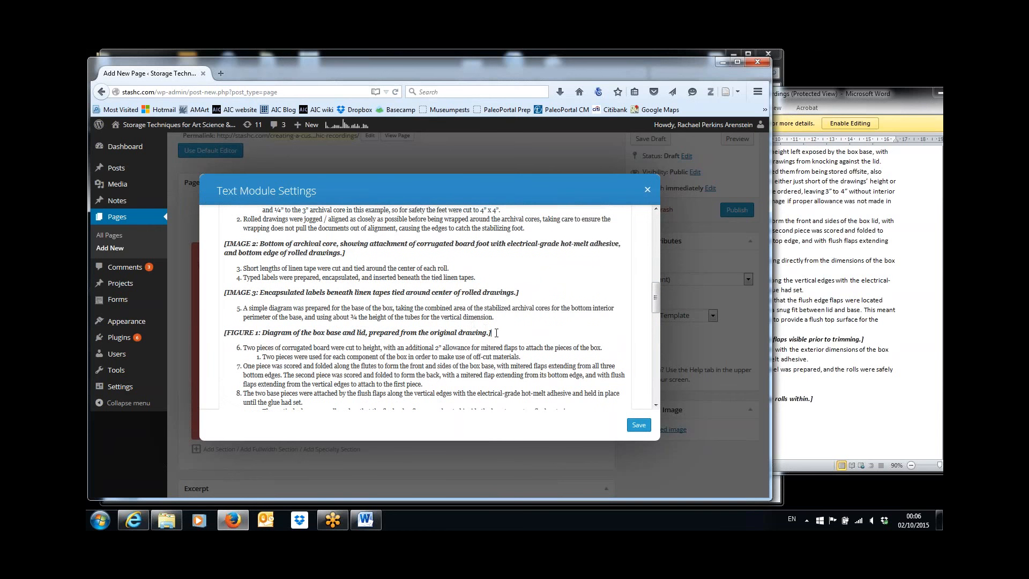
Delete the FIGURE 1 and IMAGE 3 caption lines along with their leftover empty lines
{"action": "mouse_move", "coordinate": [496, 333]}
{"action": "left_mouse_down"}
{"action": "mouse_move", "coordinate": [268, 334]}
{"action": "mouse_move", "coordinate": [201, 315]}
{"action": "mouse_move", "coordinate": [207, 332]}
{"action": "left_mouse_up"}
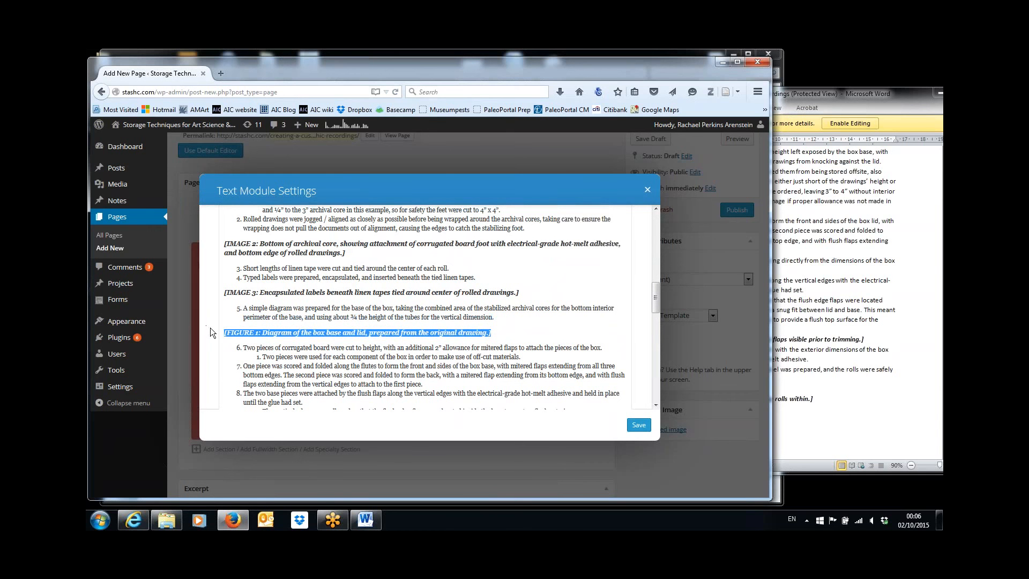
{"action": "key", "text": "Delete"}
{"action": "key", "text": "Delete"}
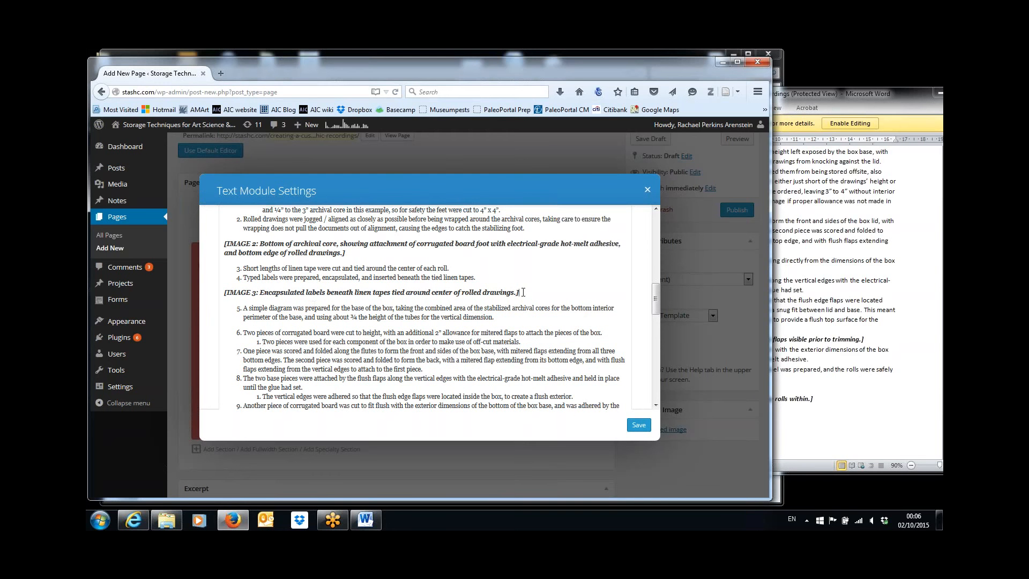
{"action": "left_click_drag", "start_coordinate": [522, 292], "coordinate": [225, 297]}
{"action": "key", "text": "Delete"}
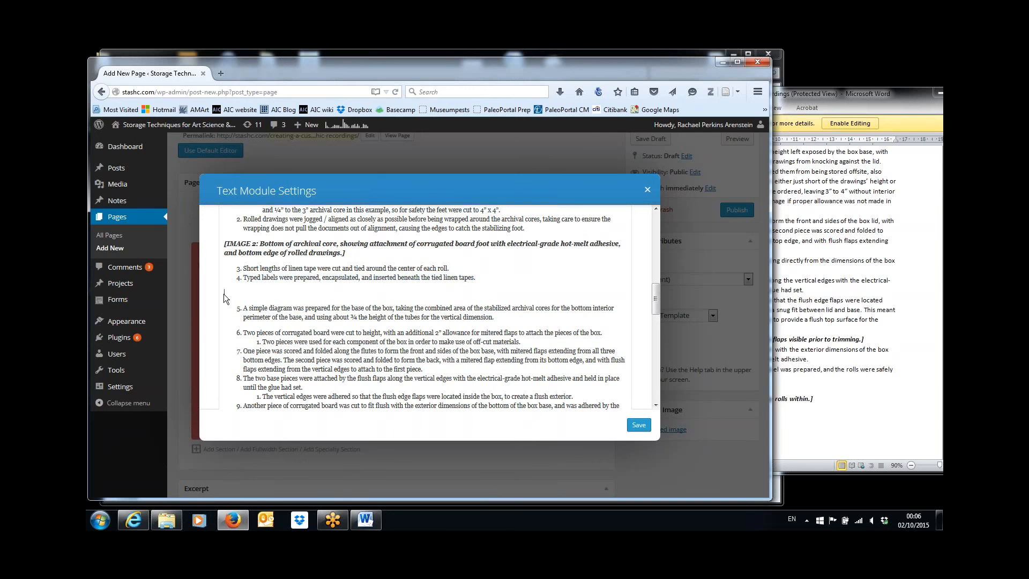
{"action": "key", "text": "BackSpace"}
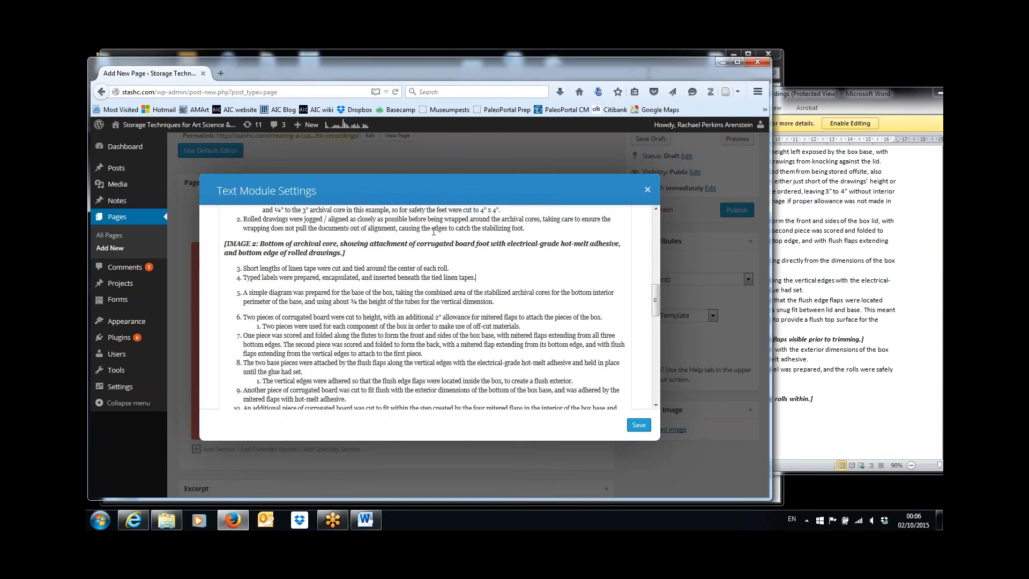
Delete the IMAGE 2 caption and restore 'Short lengths' as its own list item
{"action": "left_click_drag", "start_coordinate": [346, 253], "coordinate": [187, 242]}
{"action": "key", "text": "BackSpace"}
{"action": "key", "text": "BackSpace"}
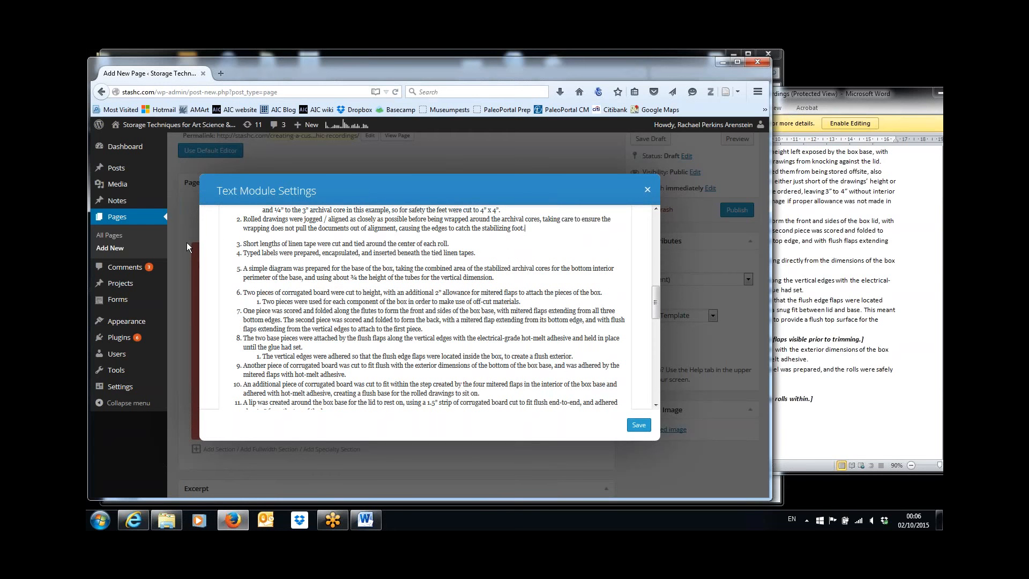
{"action": "key", "text": "Delete"}
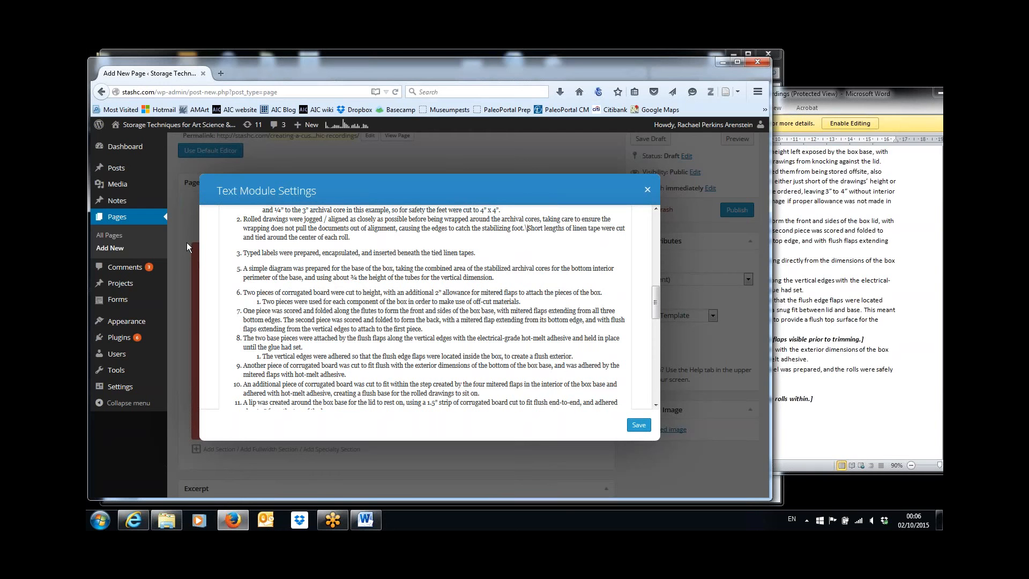
{"action": "key", "text": "Delete"}
{"action": "key", "text": "Return"}
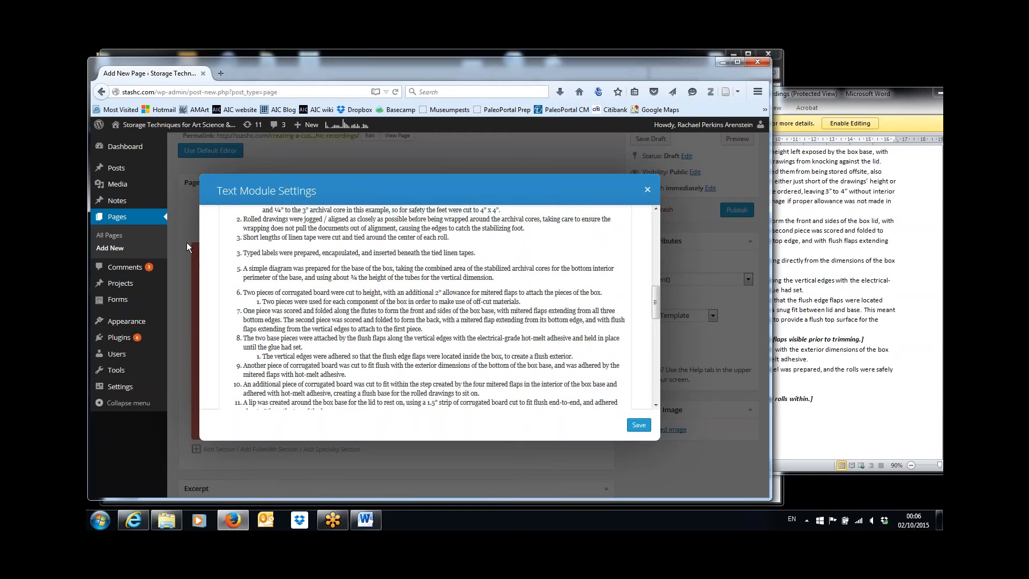
Compare the early list items with the Word article and rework the Typed labels item as item 4
{"action": "left_click", "coordinate": [365, 520]}
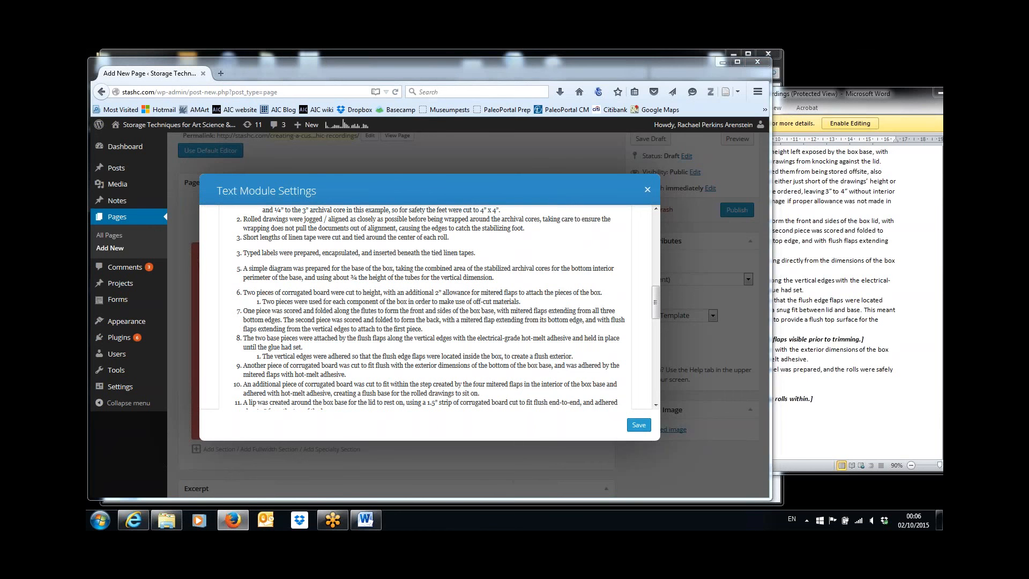
{"action": "left_click", "coordinate": [621, 399]}
{"action": "key", "text": "Up"}
{"action": "key", "text": "Up"}
{"action": "key", "text": "Up"}
{"action": "key", "text": "Up"}
{"action": "key", "text": "Up"}
{"action": "key", "text": "Up"}
{"action": "key", "text": "Up"}
{"action": "key", "text": "Up"}
{"action": "key", "text": "Up"}
{"action": "key", "text": "Up"}
{"action": "key", "text": "Up"}
{"action": "key", "text": "Up"}
{"action": "key", "text": "Up"}
{"action": "key", "text": "Up"}
{"action": "key", "text": "Up"}
{"action": "key", "text": "Up"}
{"action": "key", "text": "Up"}
{"action": "key", "text": "Up"}
{"action": "key", "text": "Up"}
{"action": "key", "text": "Up"}
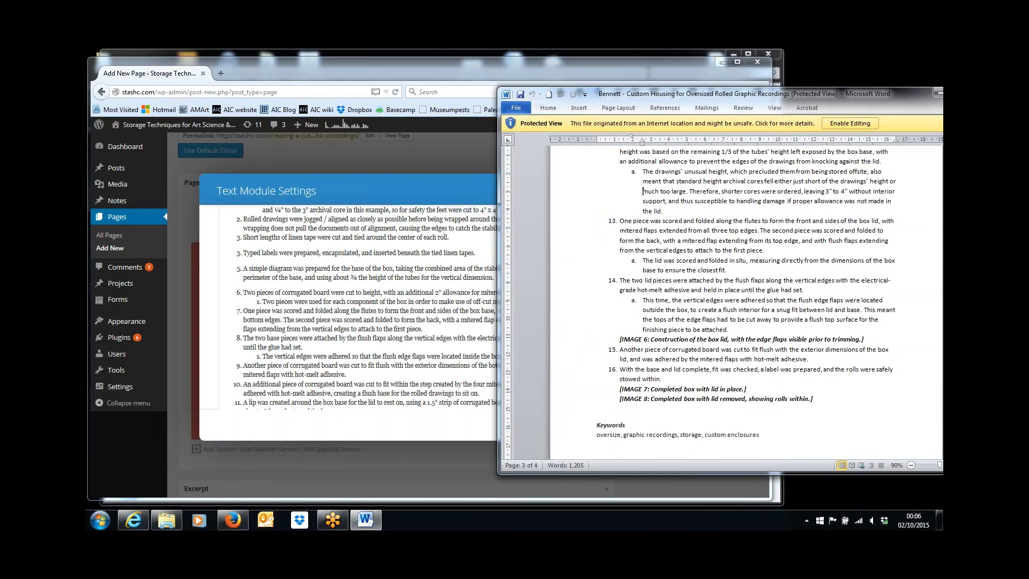
{"action": "key", "text": "Up"}
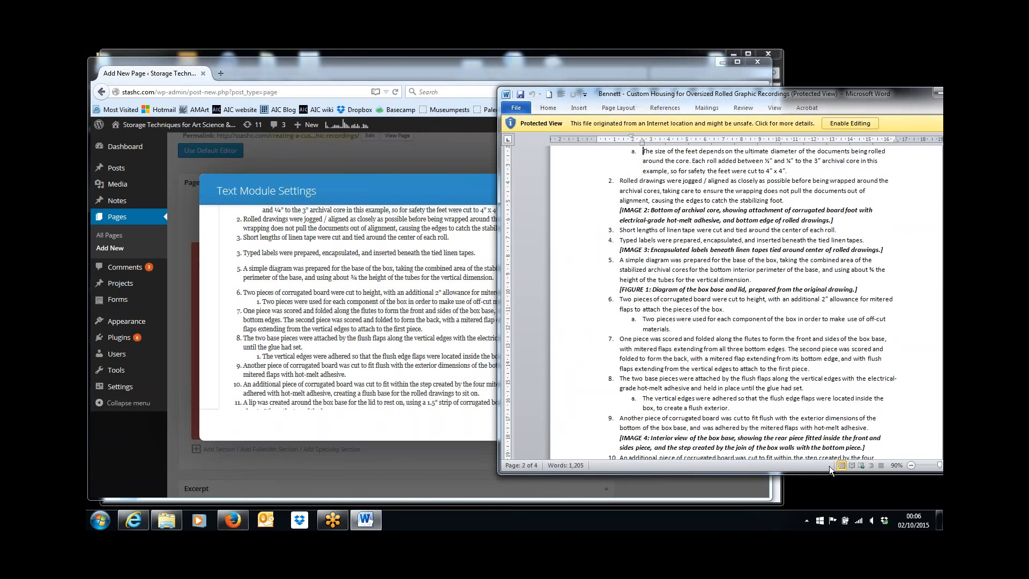
{"action": "left_click", "coordinate": [244, 252]}
{"action": "key", "text": "BackSpace"}
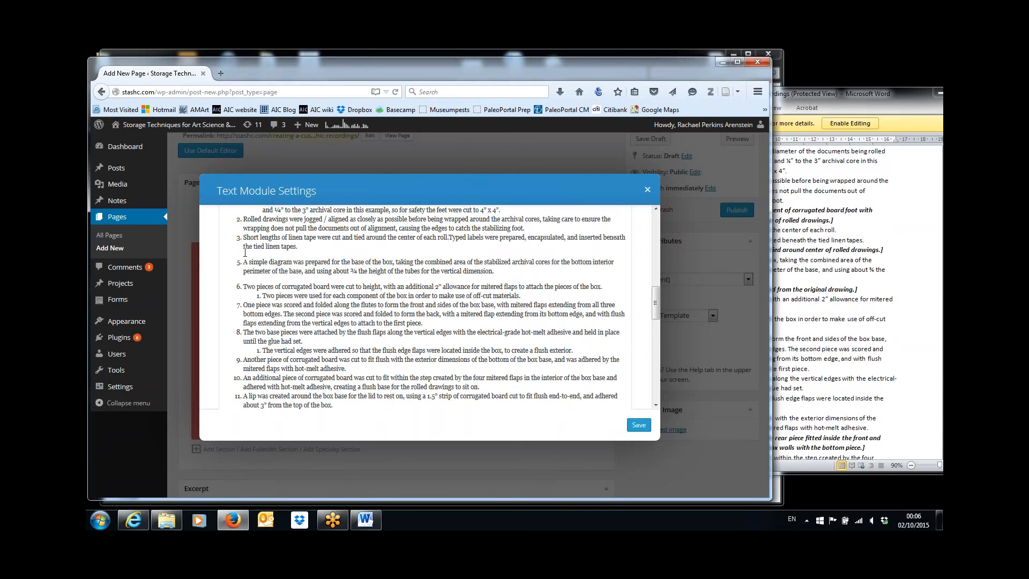
{"action": "key", "text": "Return"}
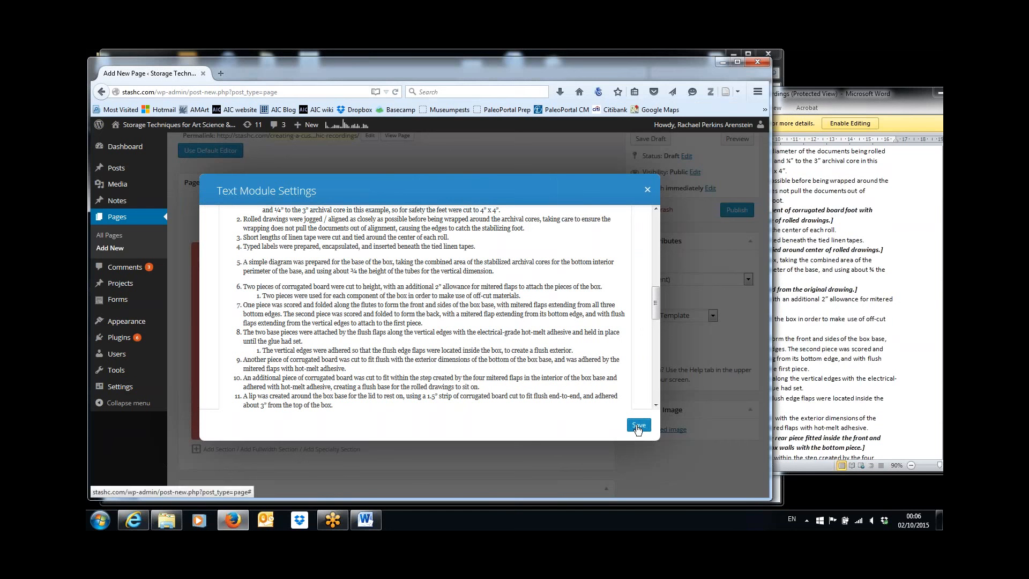
Save the Text Module Settings changes, then Save Draft for the Custom Enclosure page
{"action": "left_click_drag", "start_coordinate": [655, 303], "coordinate": [659, 368]}
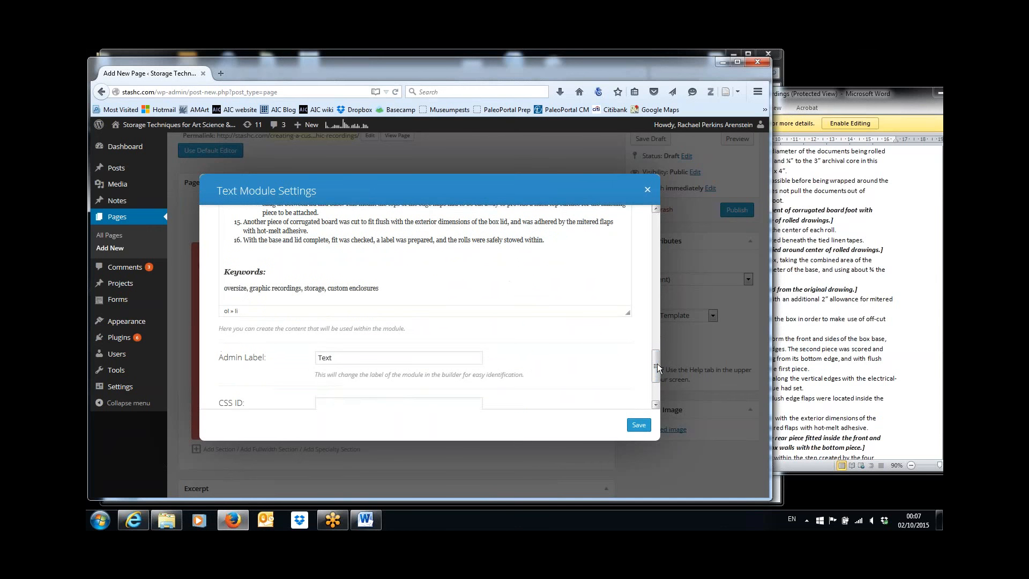
{"action": "left_click", "coordinate": [638, 425]}
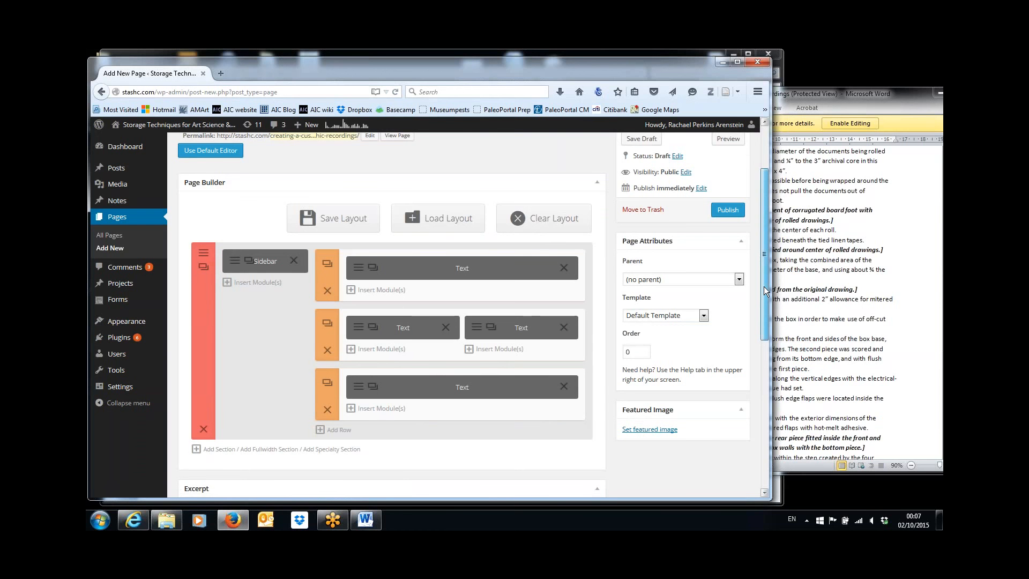
{"action": "left_click_drag", "start_coordinate": [764, 287], "coordinate": [763, 264]}
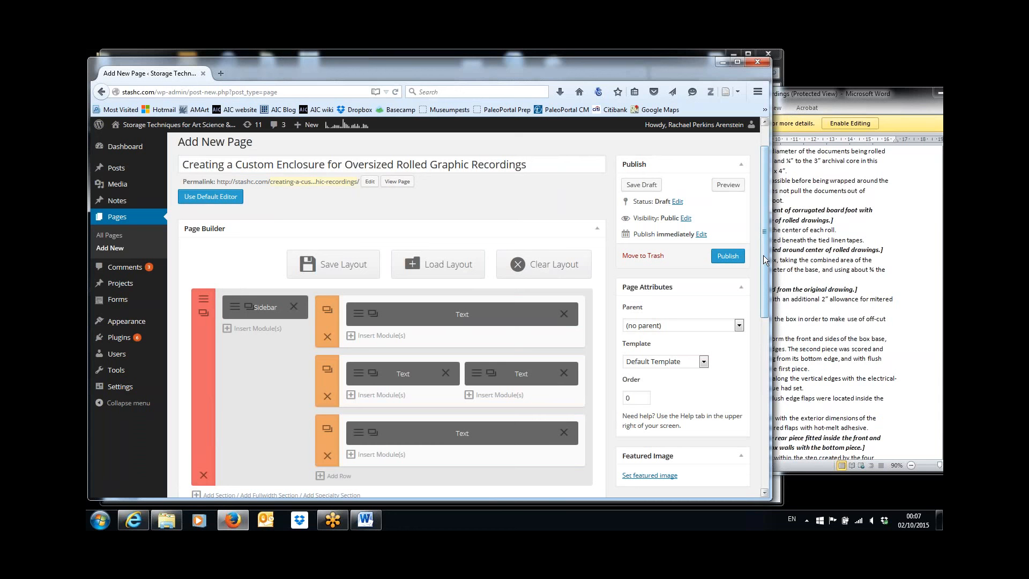
{"action": "left_click", "coordinate": [646, 185]}
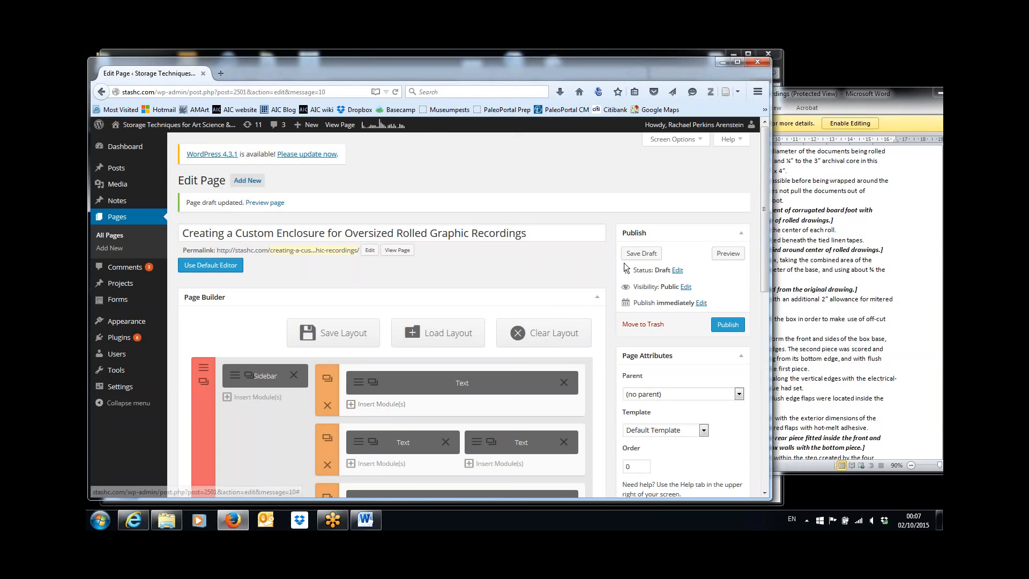
Preview the draft, scroll through the steps down to Keywords, and return to Edit Page
{"action": "left_click", "coordinate": [727, 253]}
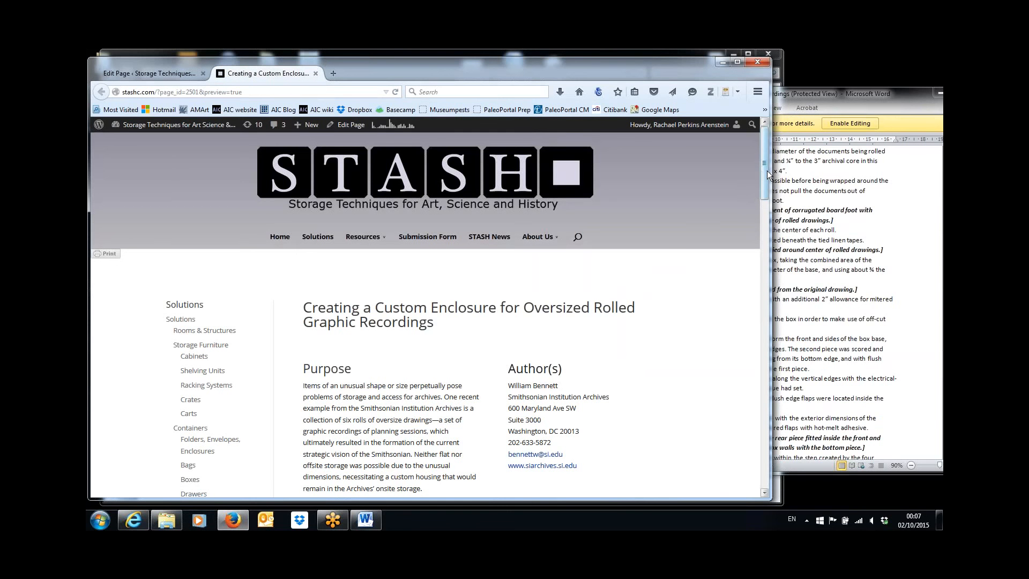
{"action": "left_click_drag", "start_coordinate": [767, 171], "coordinate": [766, 211]}
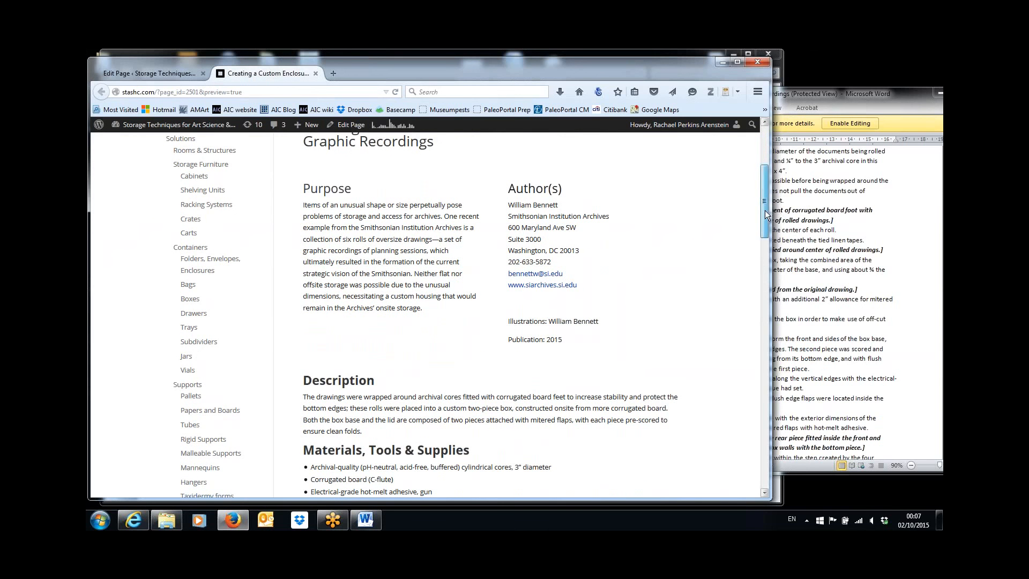
{"action": "left_click_drag", "start_coordinate": [765, 214], "coordinate": [768, 378]}
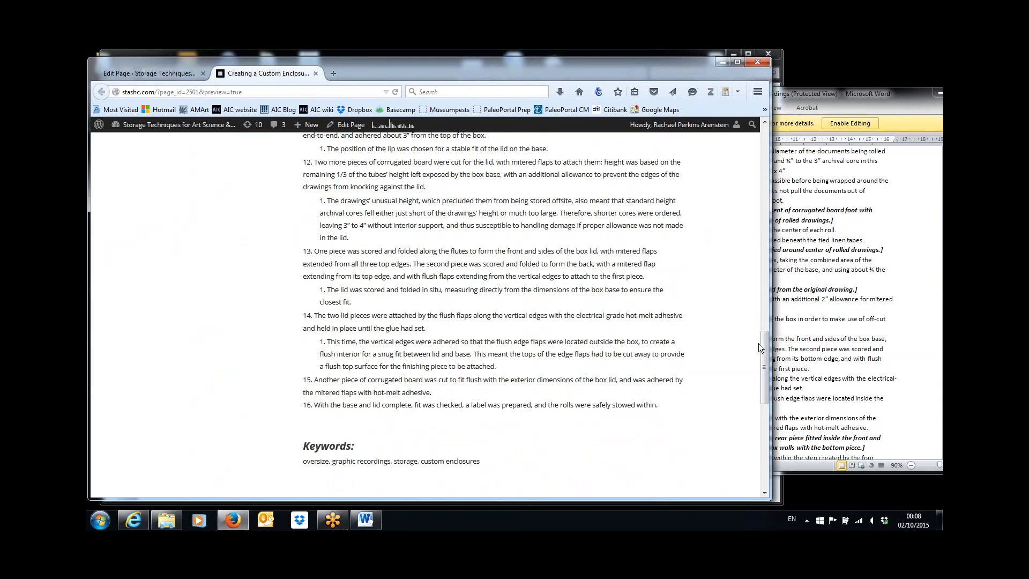
{"action": "left_click_drag", "start_coordinate": [766, 346], "coordinate": [749, 160]}
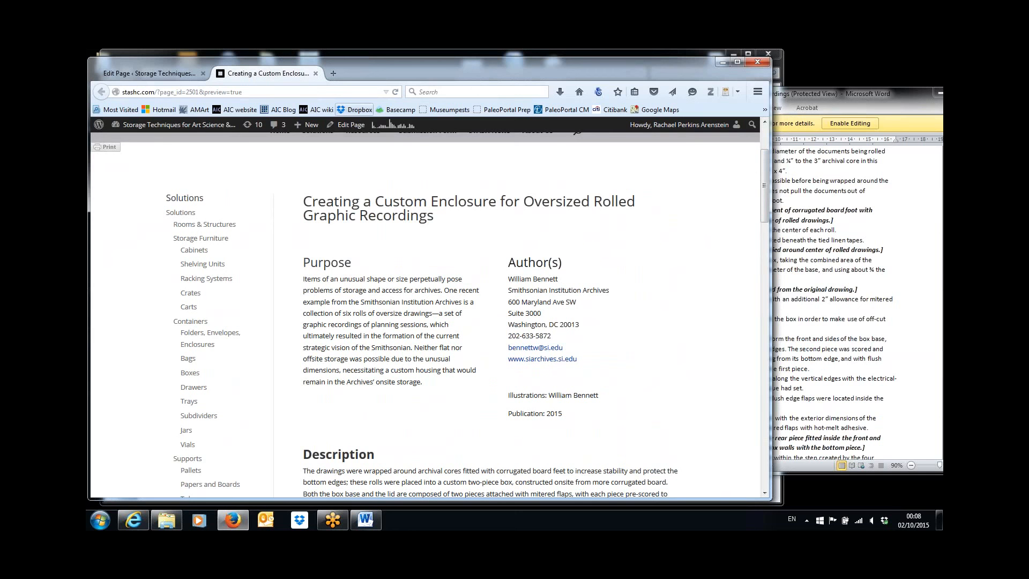
{"action": "left_click", "coordinate": [353, 126]}
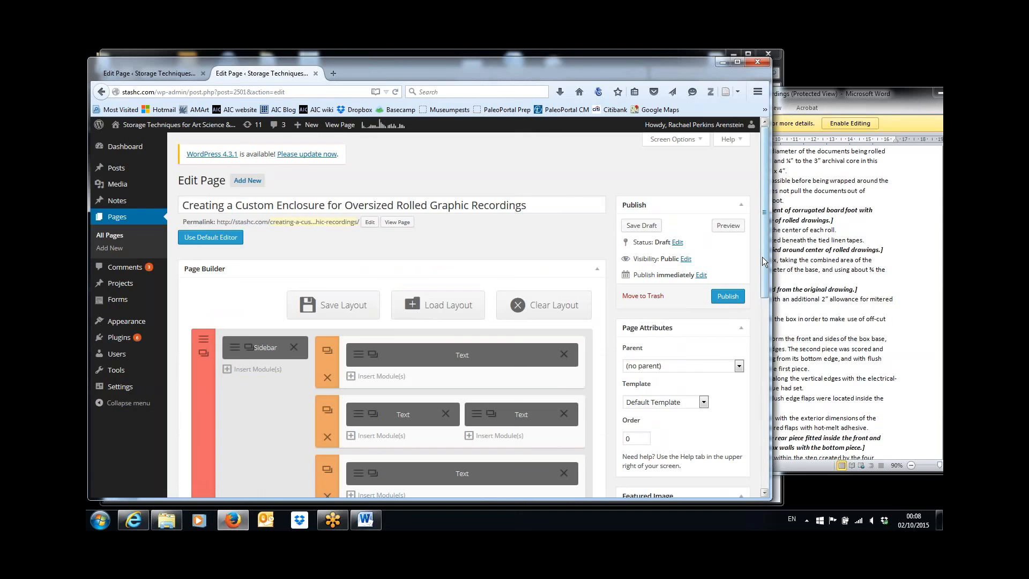
Delete the blank line before 'Illustrations' in the Author(s) text module and save the module
{"action": "left_click_drag", "start_coordinate": [764, 285], "coordinate": [760, 294]}
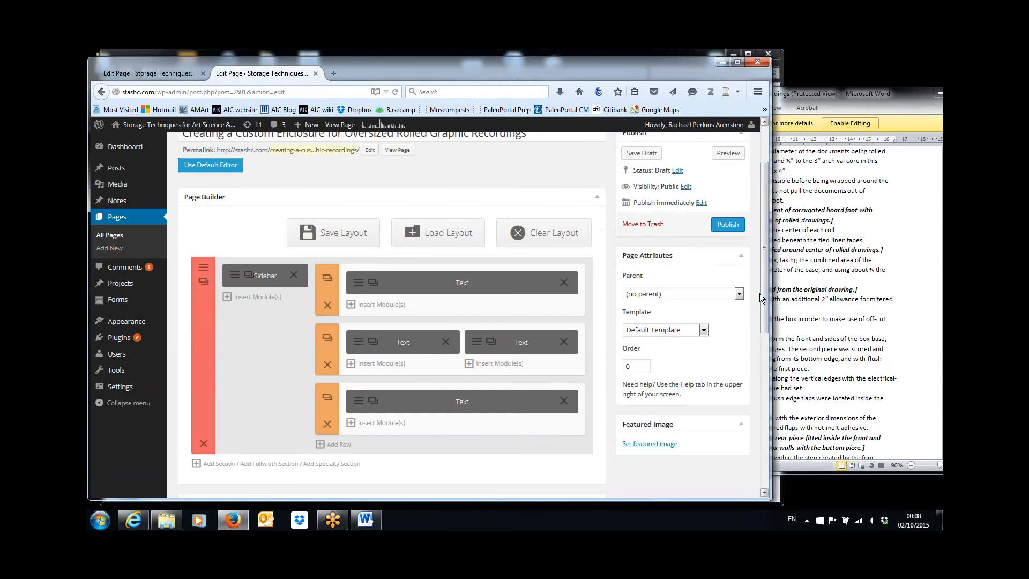
{"action": "left_click", "coordinate": [473, 350]}
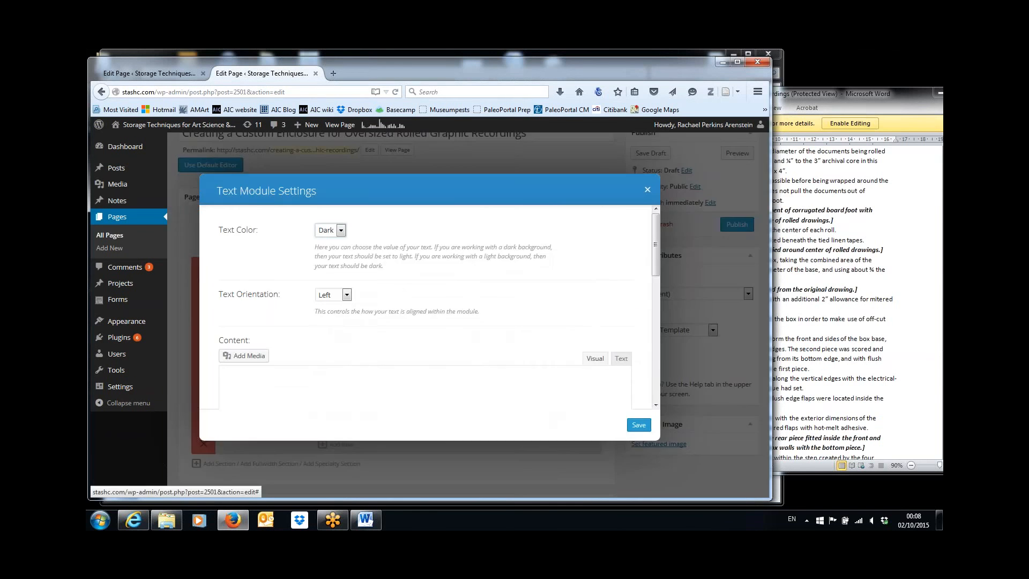
{"action": "left_click_drag", "start_coordinate": [659, 257], "coordinate": [658, 311]}
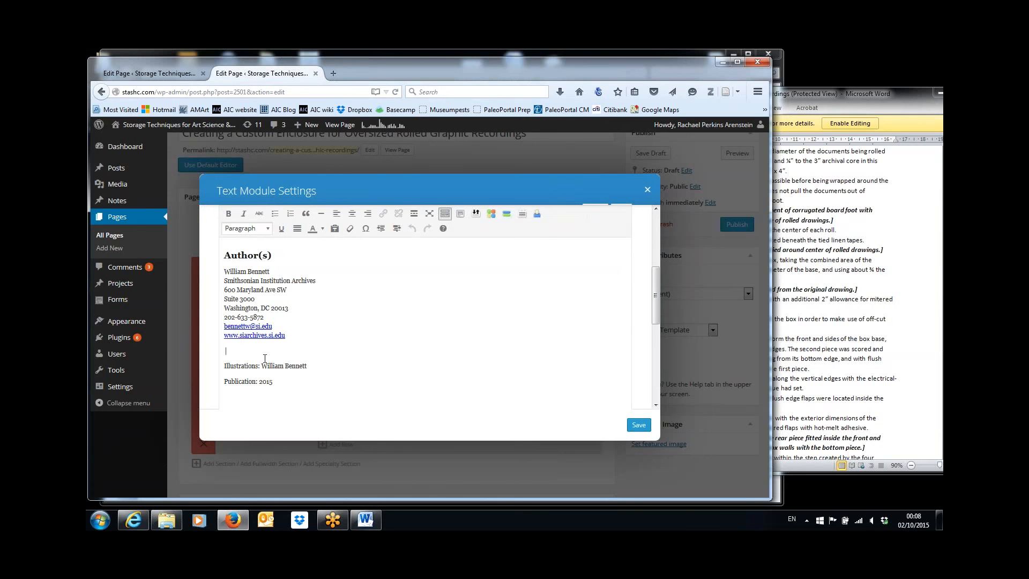
{"action": "key", "text": "BackSpace"}
{"action": "key", "text": "BackSpace"}
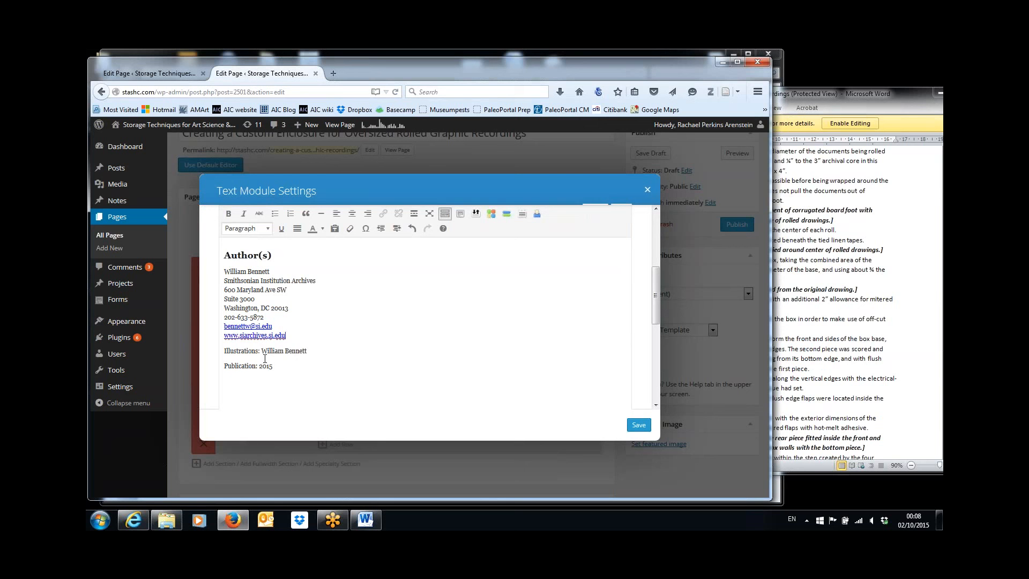
{"action": "left_click", "coordinate": [638, 424]}
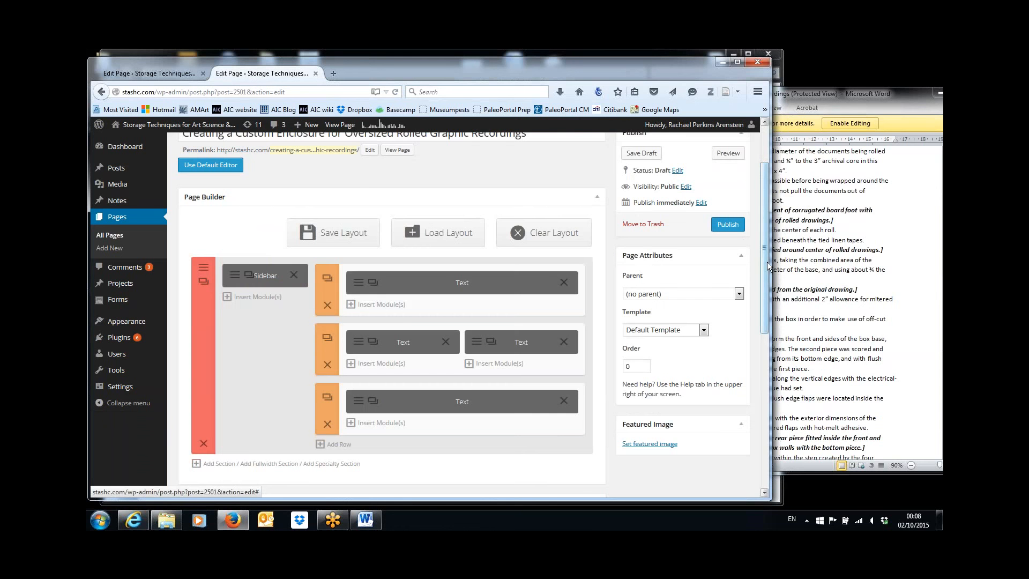
Save the enclosure page as a draft
{"action": "left_click_drag", "start_coordinate": [767, 262], "coordinate": [765, 216]}
{"action": "left_click", "coordinate": [642, 226]}
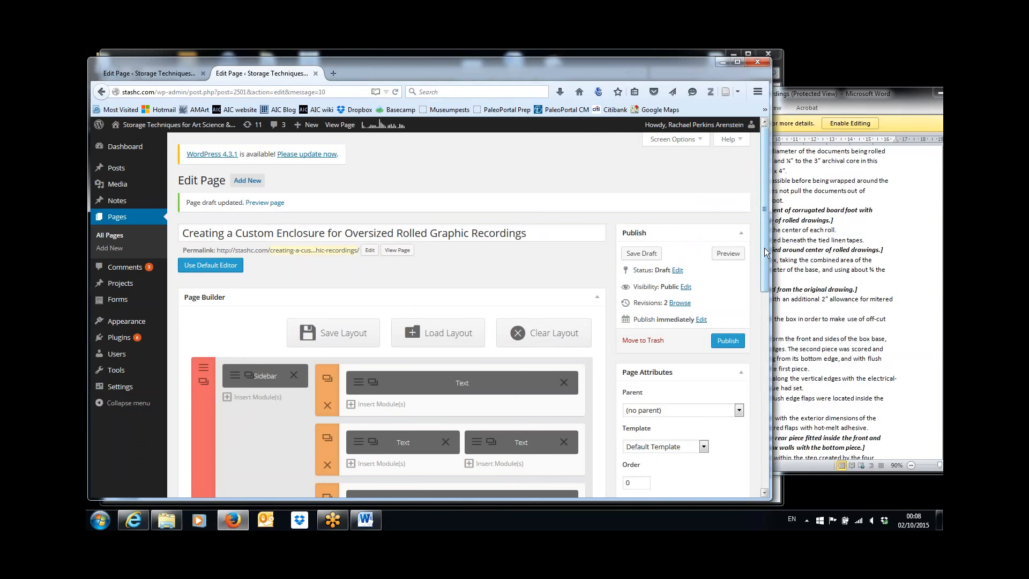
{"action": "left_click_drag", "start_coordinate": [764, 248], "coordinate": [769, 300]}
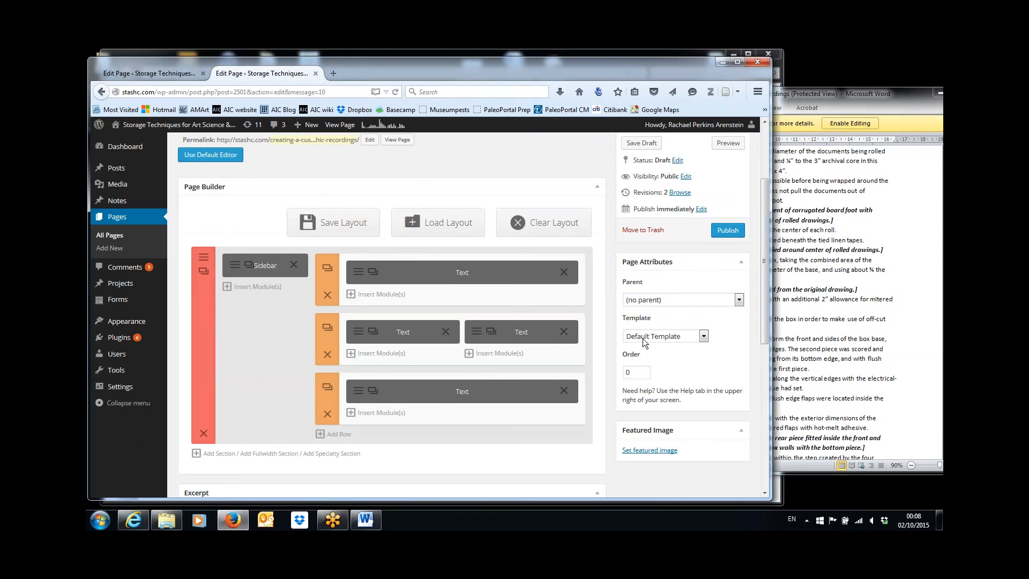
In Page Attributes, choose Tubes, listed under Supports, as the parent page
{"action": "left_click", "coordinate": [739, 300]}
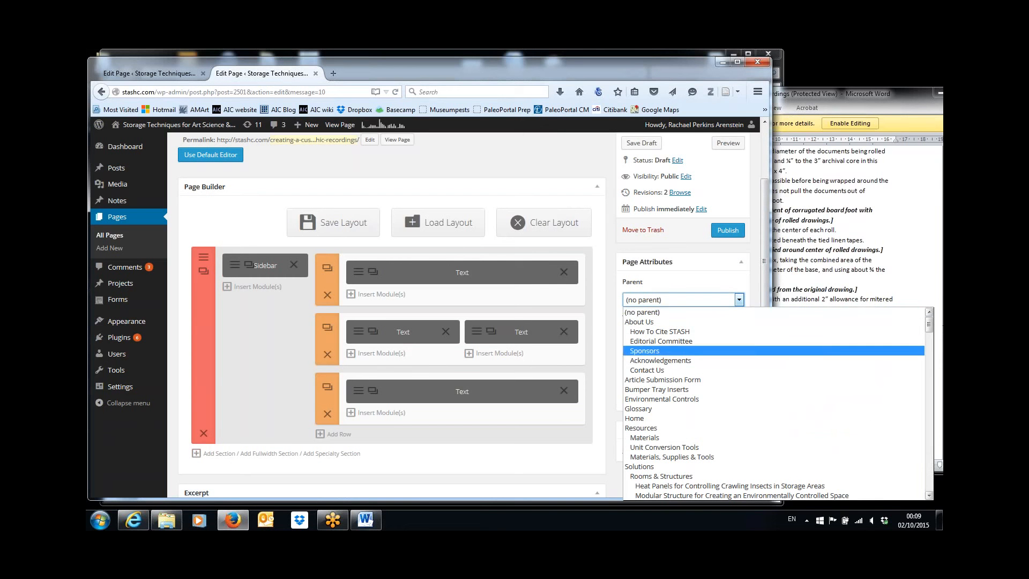
{"action": "left_click_drag", "start_coordinate": [930, 327], "coordinate": [930, 342]}
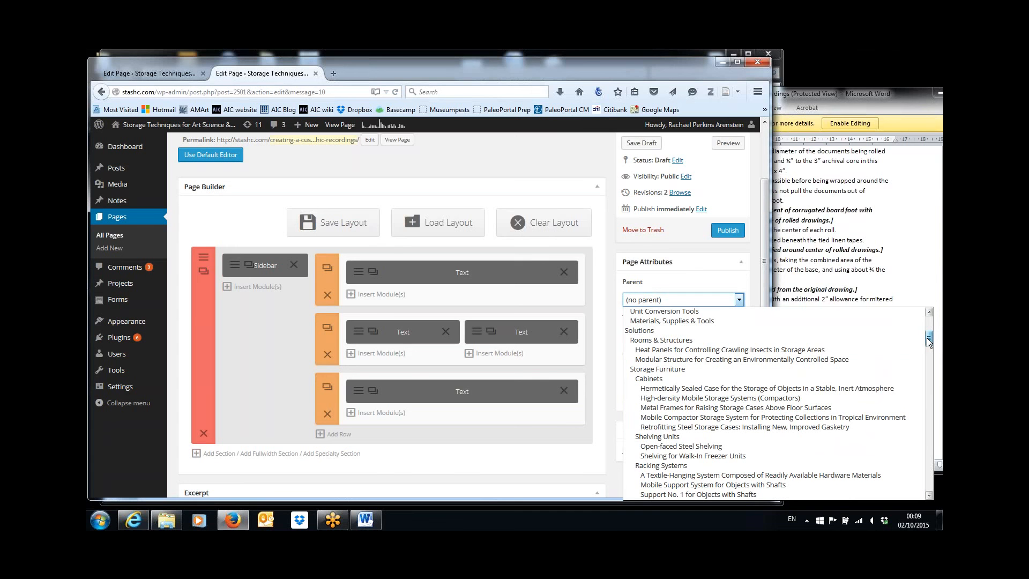
{"action": "left_click_drag", "start_coordinate": [929, 342], "coordinate": [932, 436]}
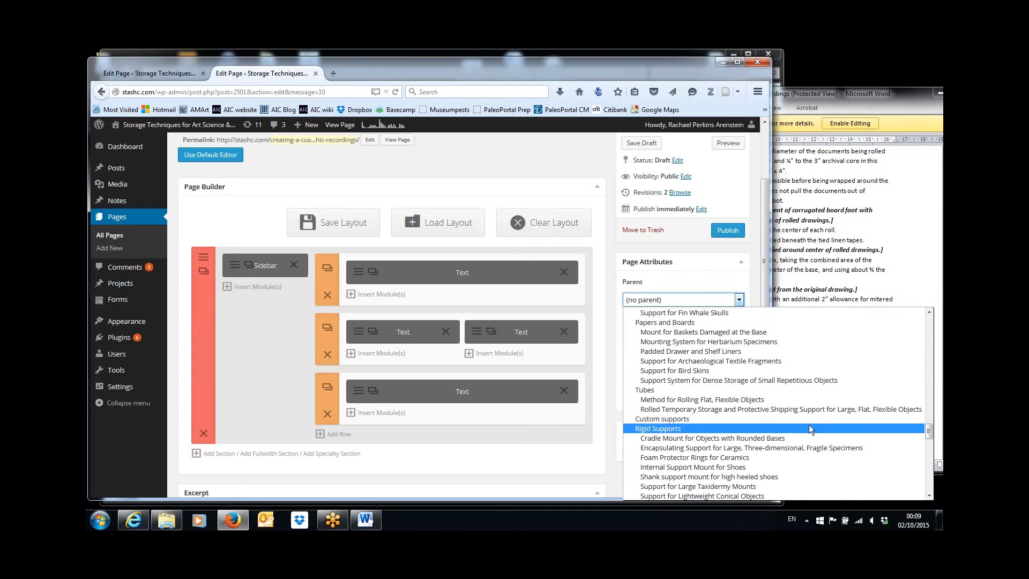
{"action": "left_click", "coordinate": [645, 391]}
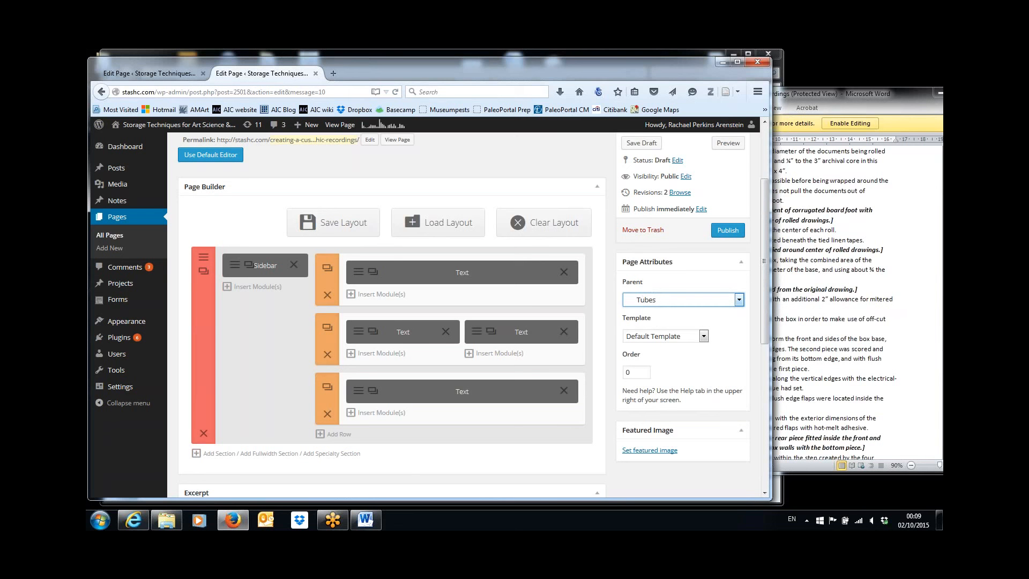
{"action": "left_click_drag", "start_coordinate": [765, 257], "coordinate": [763, 214]}
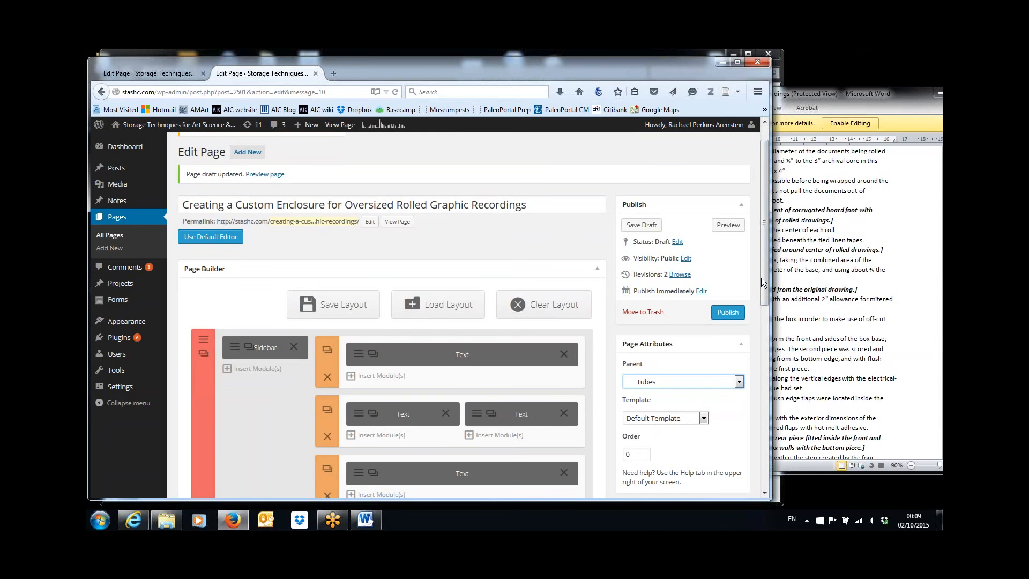
{"action": "left_click_drag", "start_coordinate": [767, 282], "coordinate": [777, 391]}
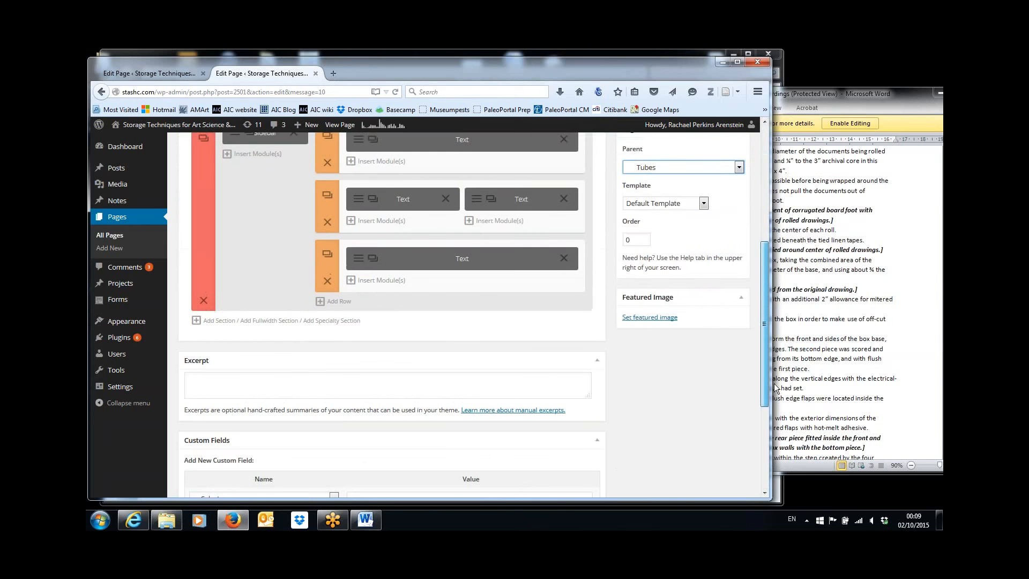
{"action": "left_click", "coordinate": [821, 386]}
{"action": "scroll", "coordinate": [821, 387], "scroll_direction": "down", "scroll_amount": 12}
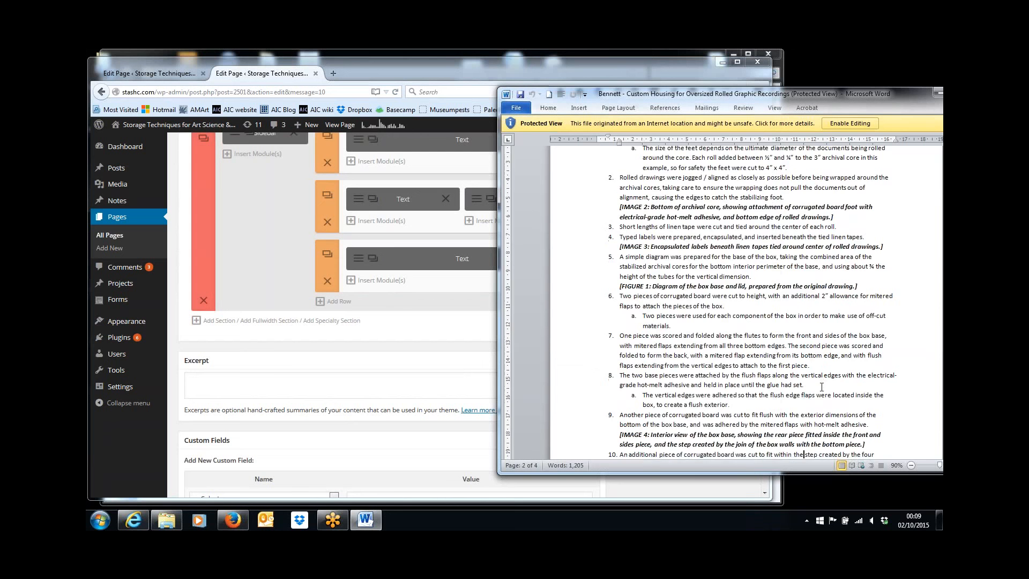
{"action": "scroll", "coordinate": [745, 300], "scroll_direction": "down", "scroll_amount": 10}
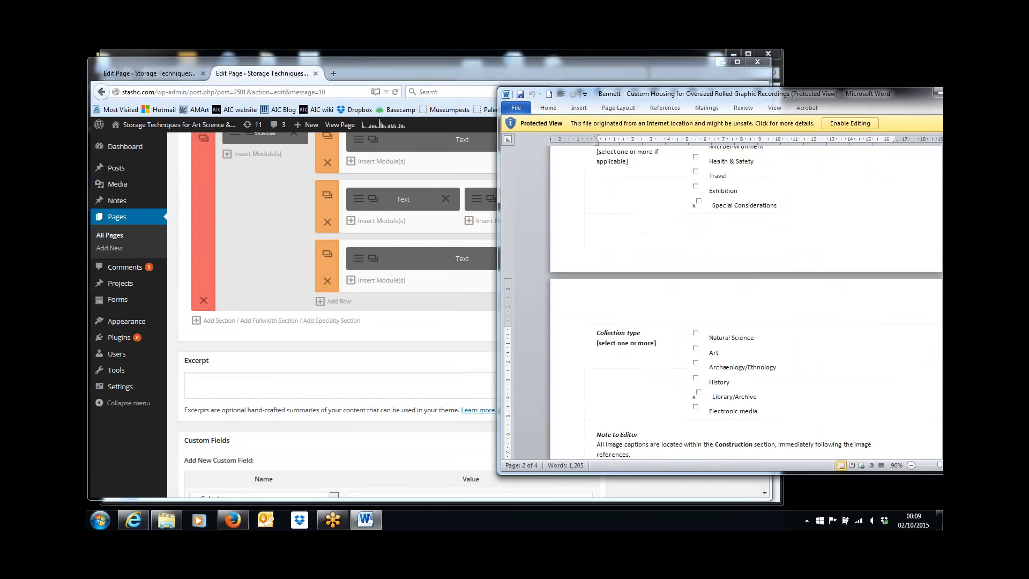
{"action": "scroll", "coordinate": [745, 300], "scroll_direction": "up", "scroll_amount": 3}
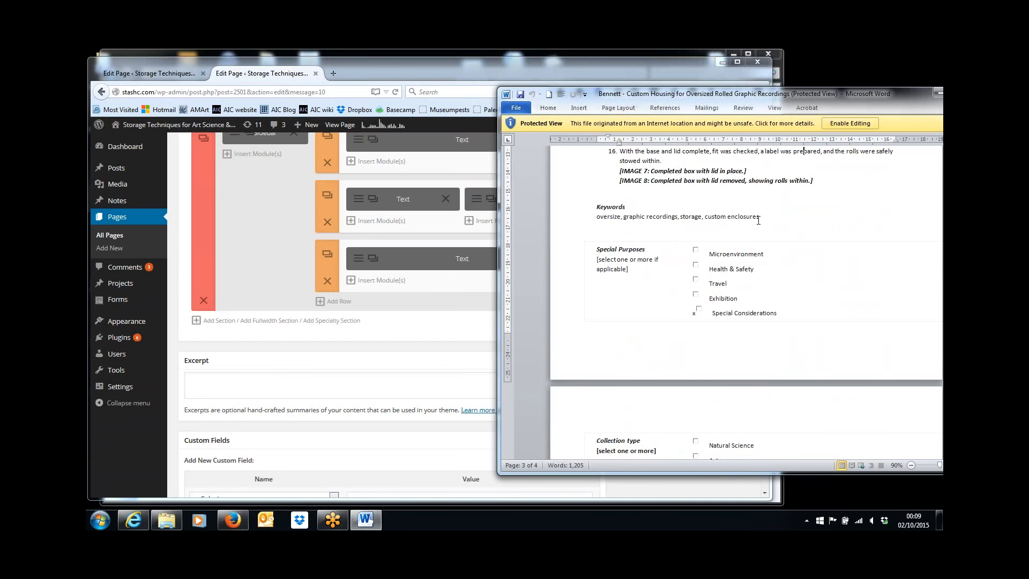
{"action": "left_click", "coordinate": [770, 219]}
{"action": "left_click", "coordinate": [446, 326]}
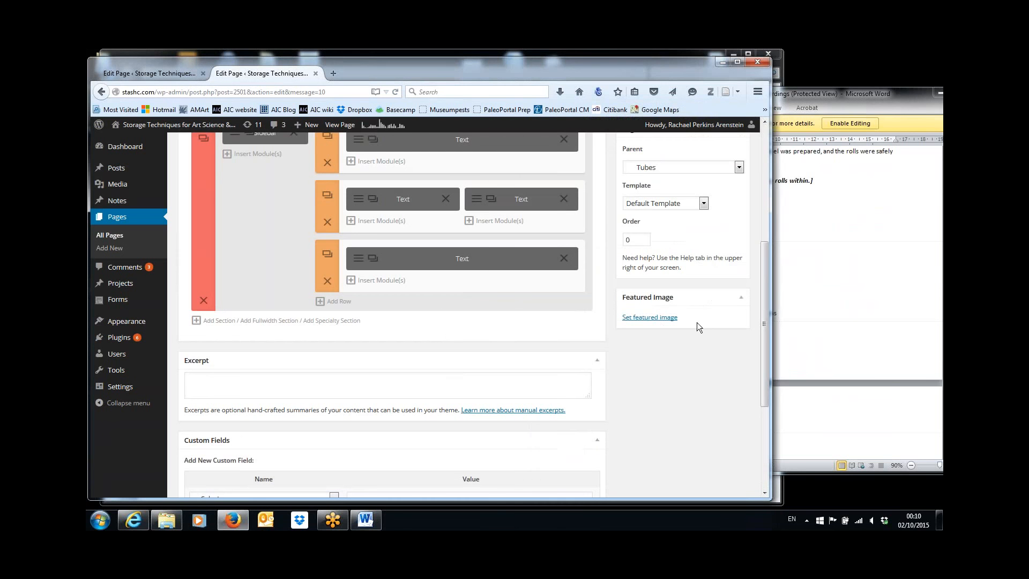
{"action": "left_click_drag", "start_coordinate": [764, 323], "coordinate": [768, 202]}
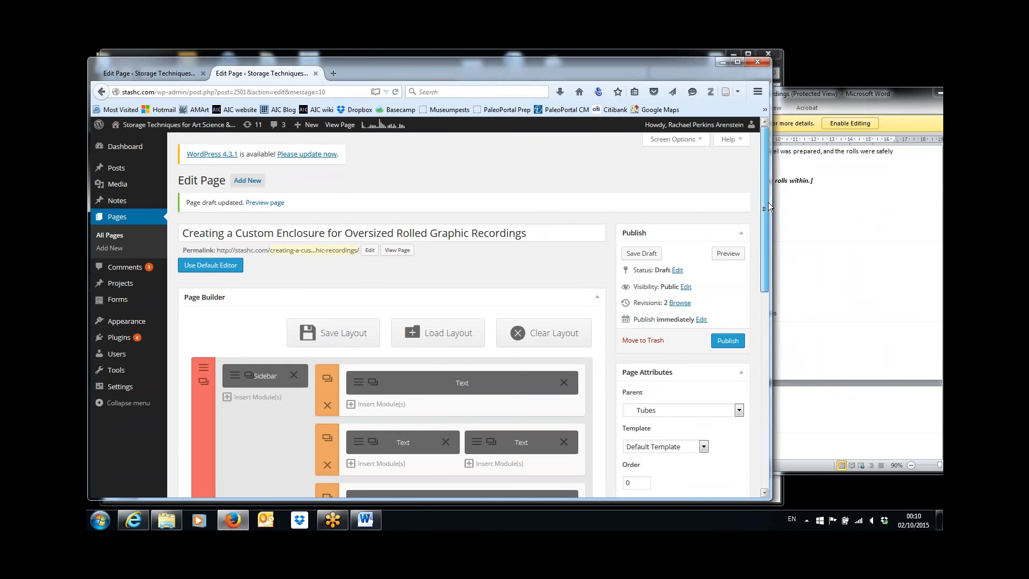
{"action": "mouse_move", "coordinate": [768, 203]}
{"action": "left_mouse_down"}
{"action": "mouse_move", "coordinate": [767, 214]}
{"action": "mouse_move", "coordinate": [765, 203]}
{"action": "left_mouse_up"}
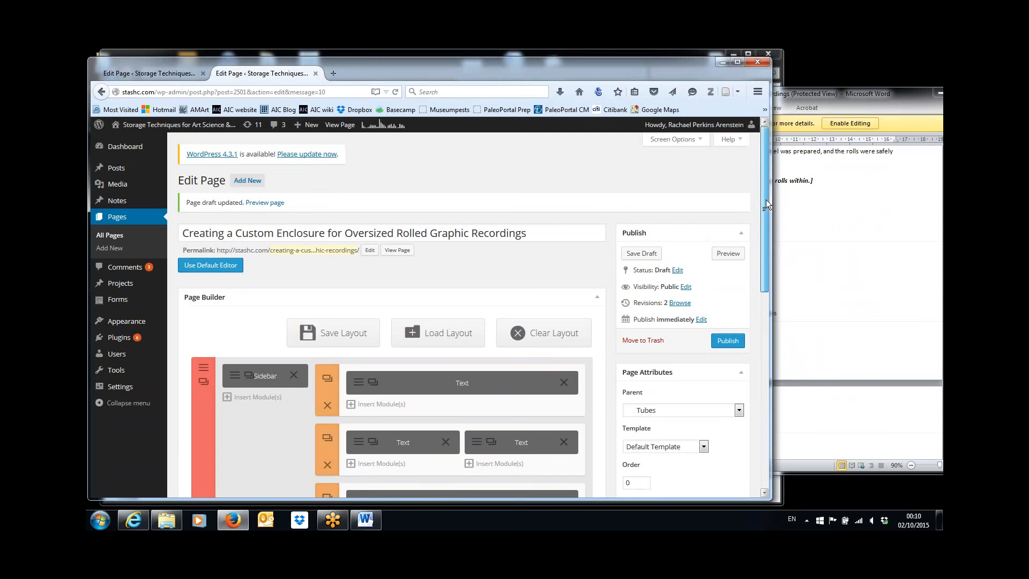